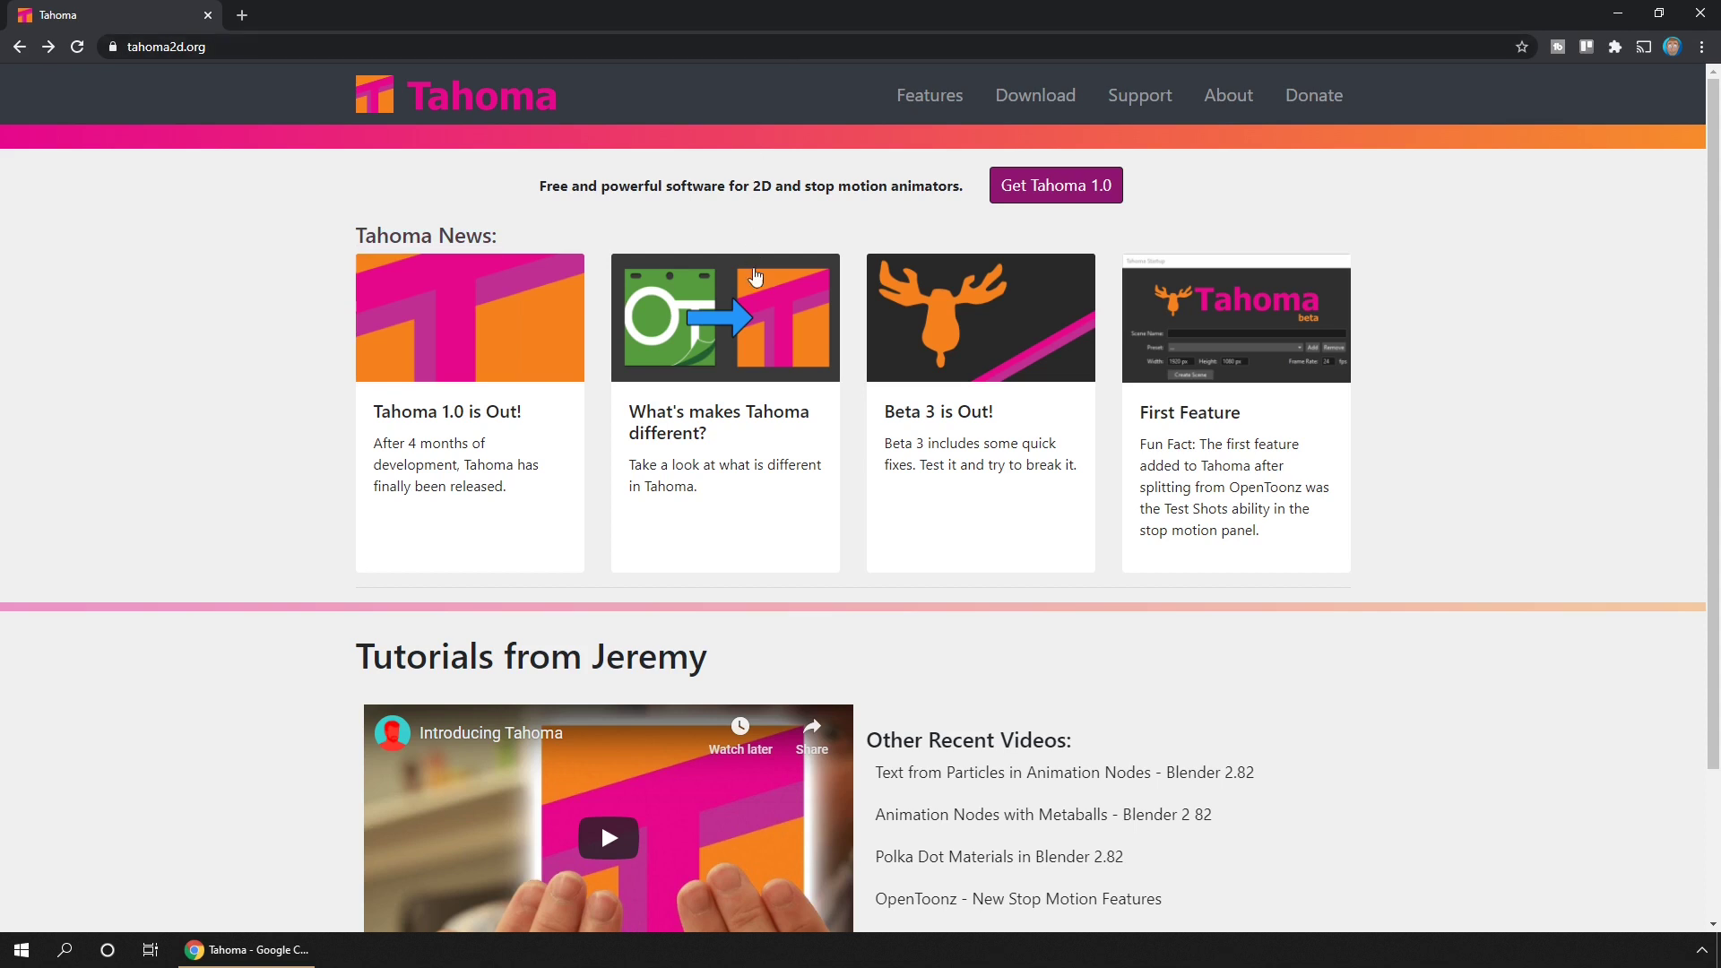
Step: Read the post about what makes Tahoma different, then return to the Tahoma home page
{"action": "left_click", "coordinate": [756, 309]}
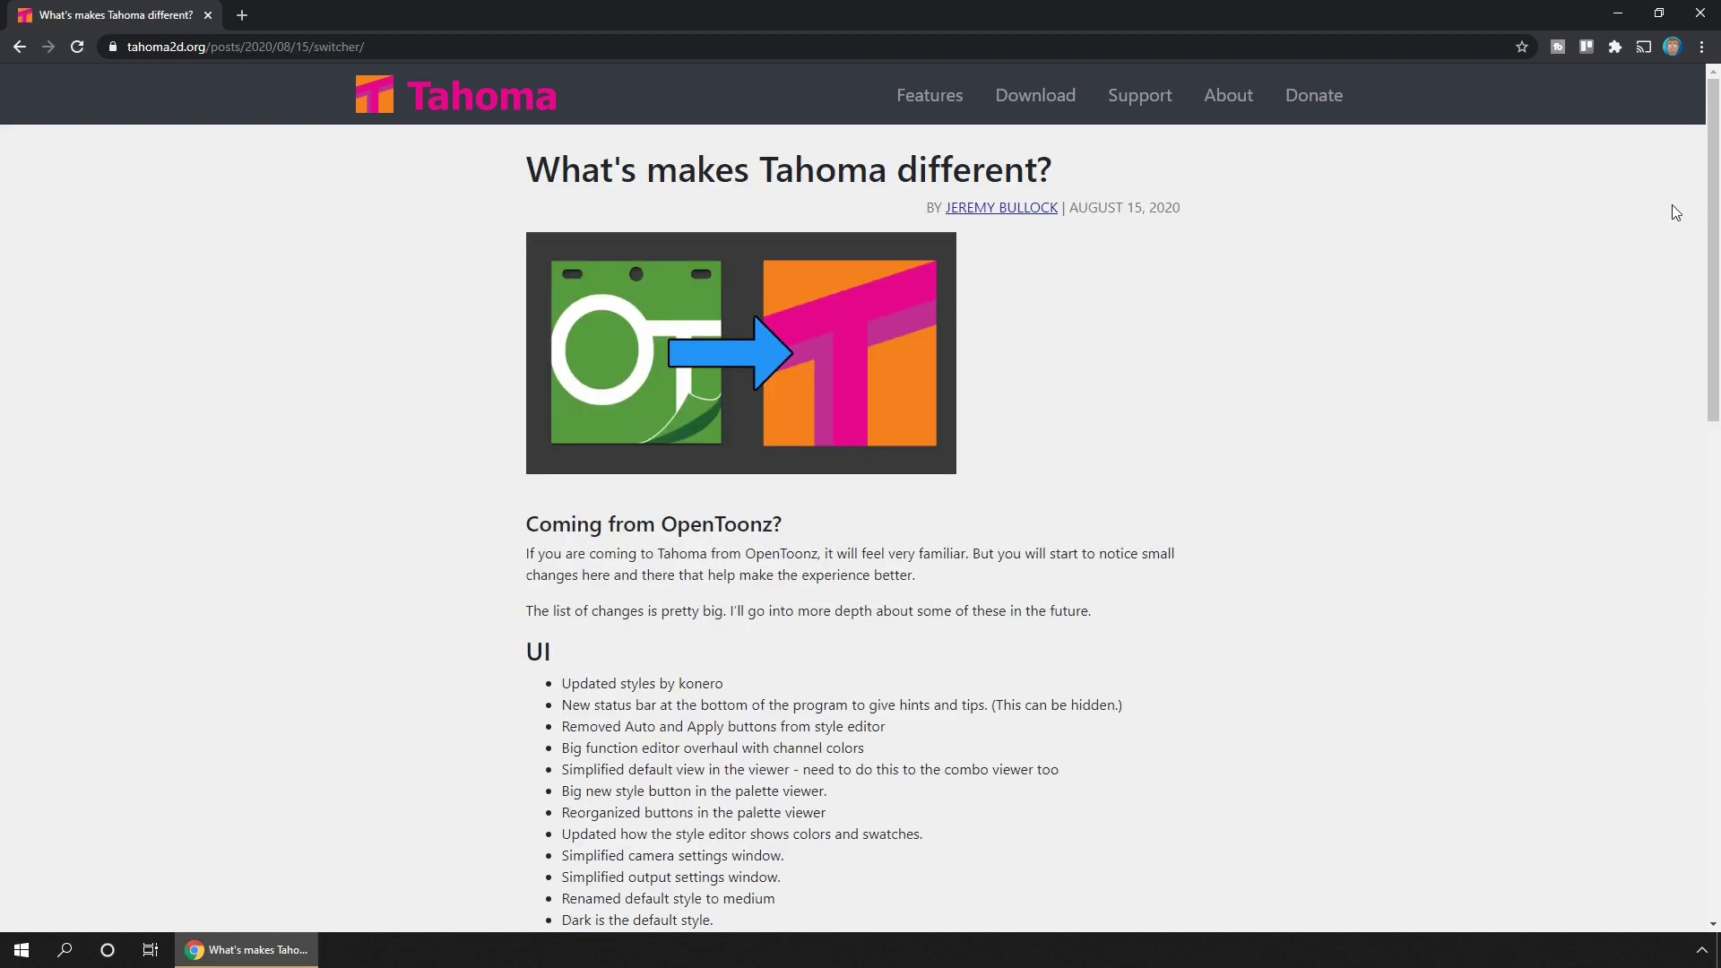
{"action": "mouse_move", "coordinate": [1712, 197]}
{"action": "left_mouse_down"}
{"action": "mouse_move", "coordinate": [1718, 709]}
{"action": "mouse_move", "coordinate": [1621, 159]}
{"action": "left_mouse_up"}
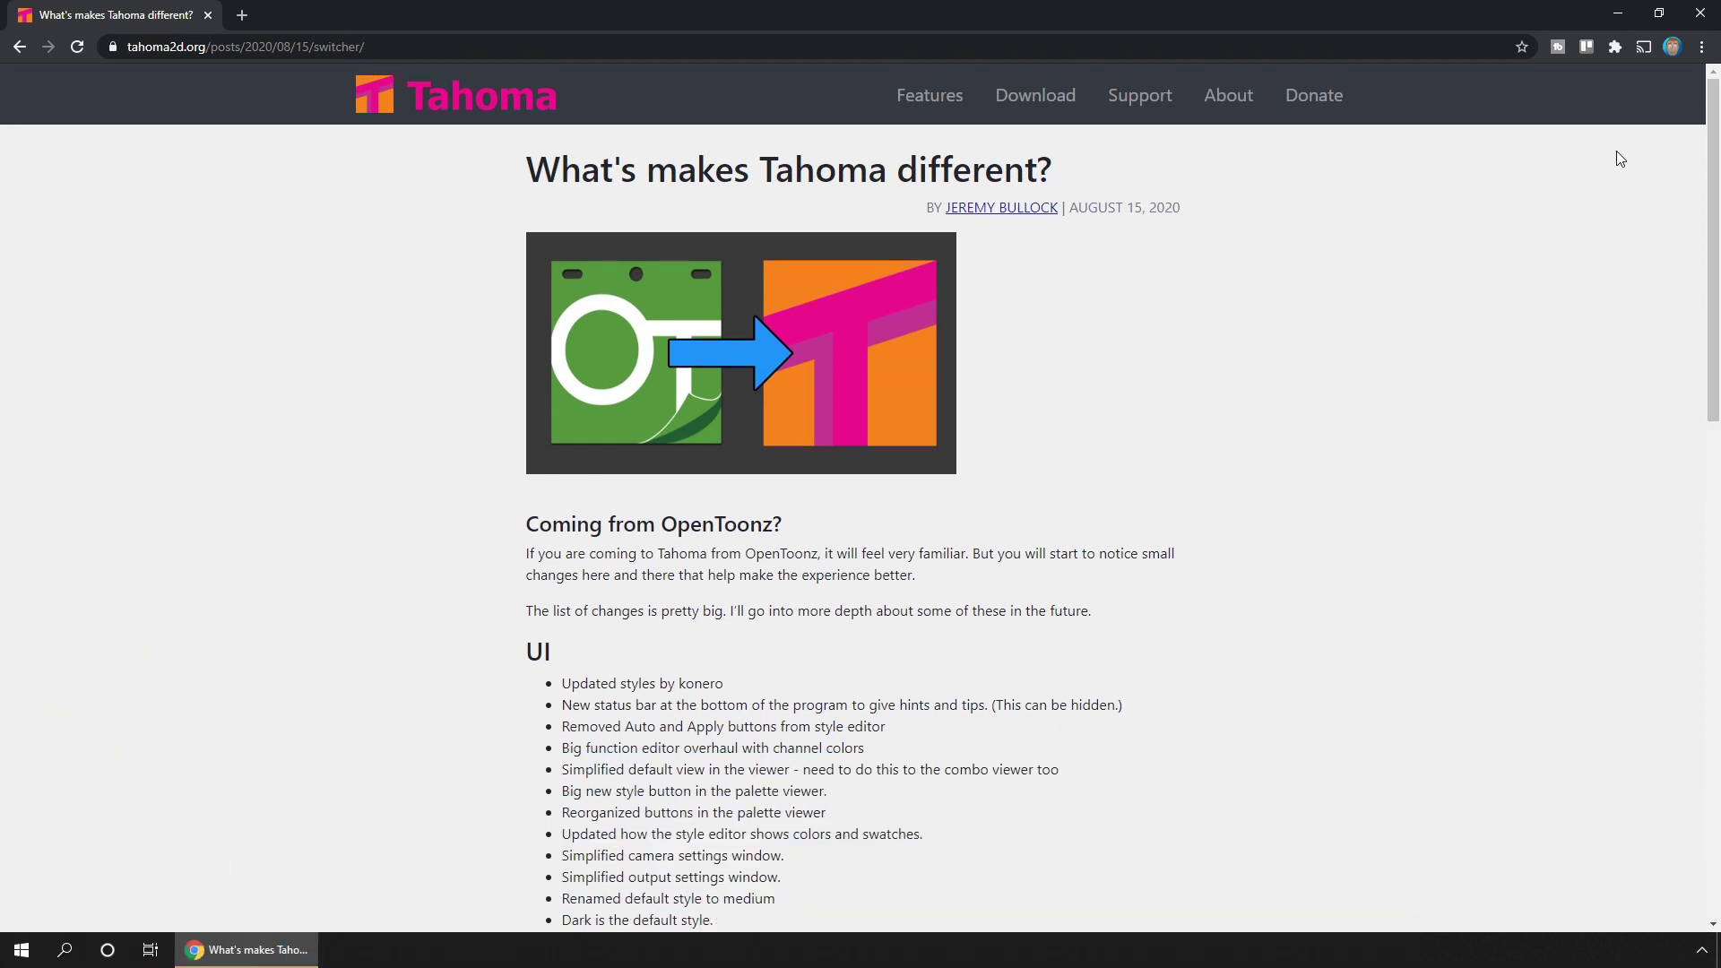
{"action": "left_click", "coordinate": [20, 46]}
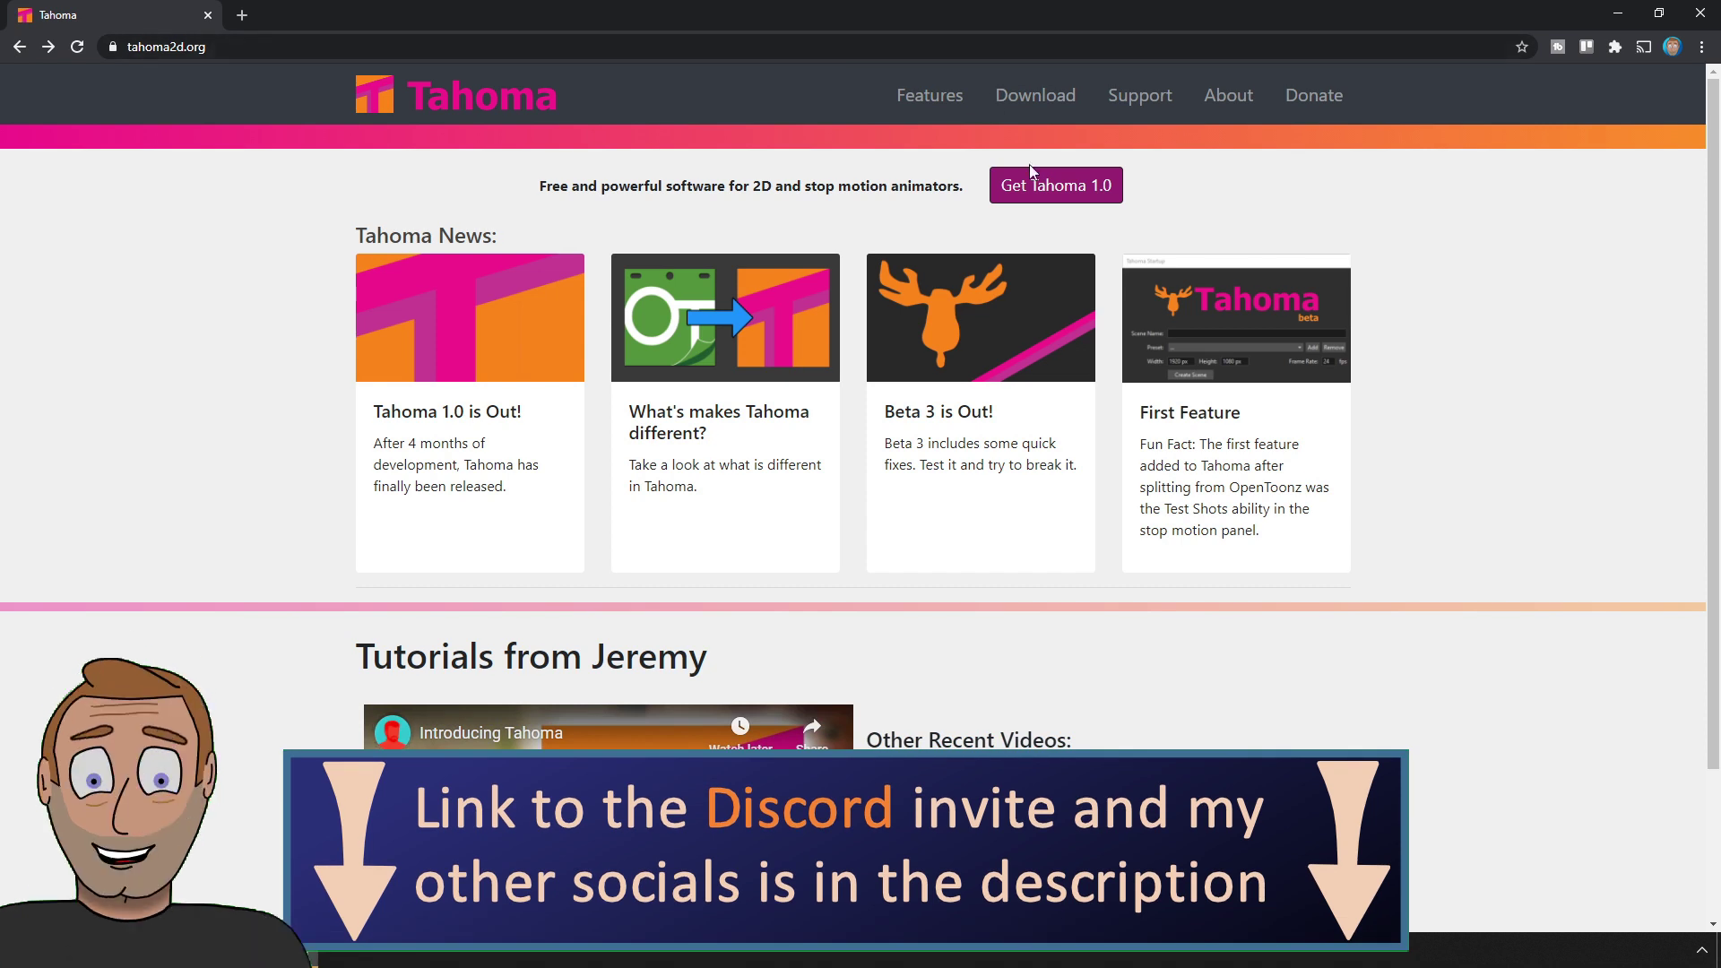
Step: Download the Windows 64-bit portable build from the Downloads page as Tahoma.zip
{"action": "left_click", "coordinate": [1042, 199]}
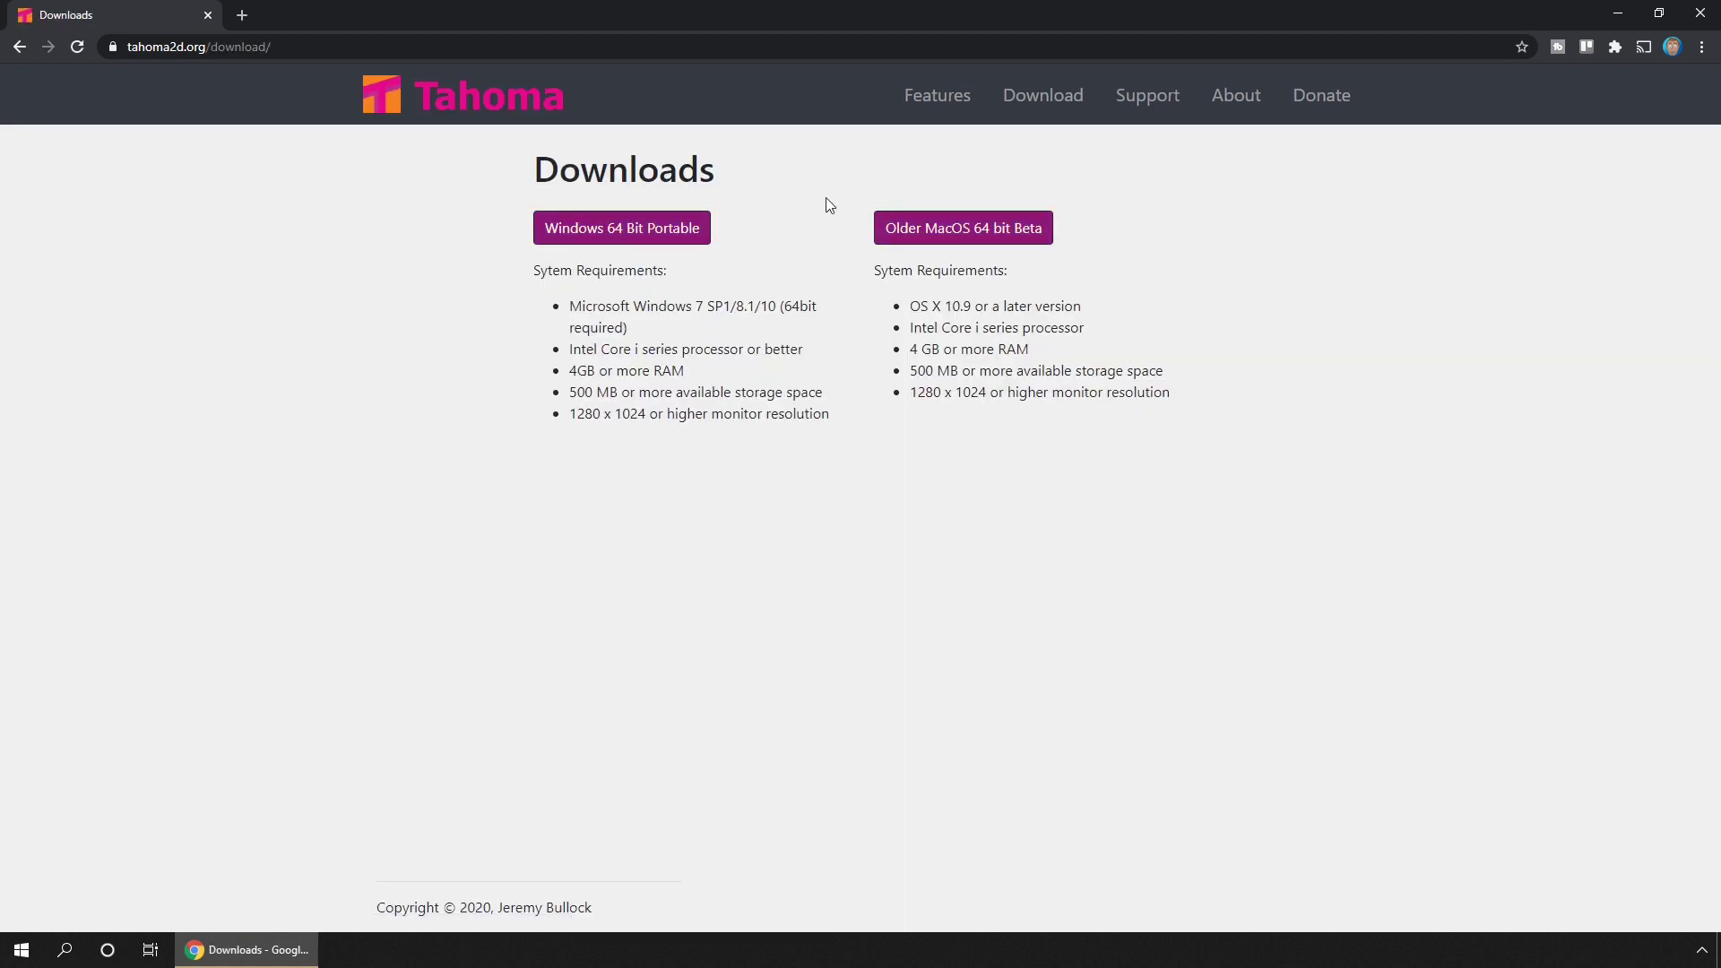
{"action": "left_click", "coordinate": [691, 227]}
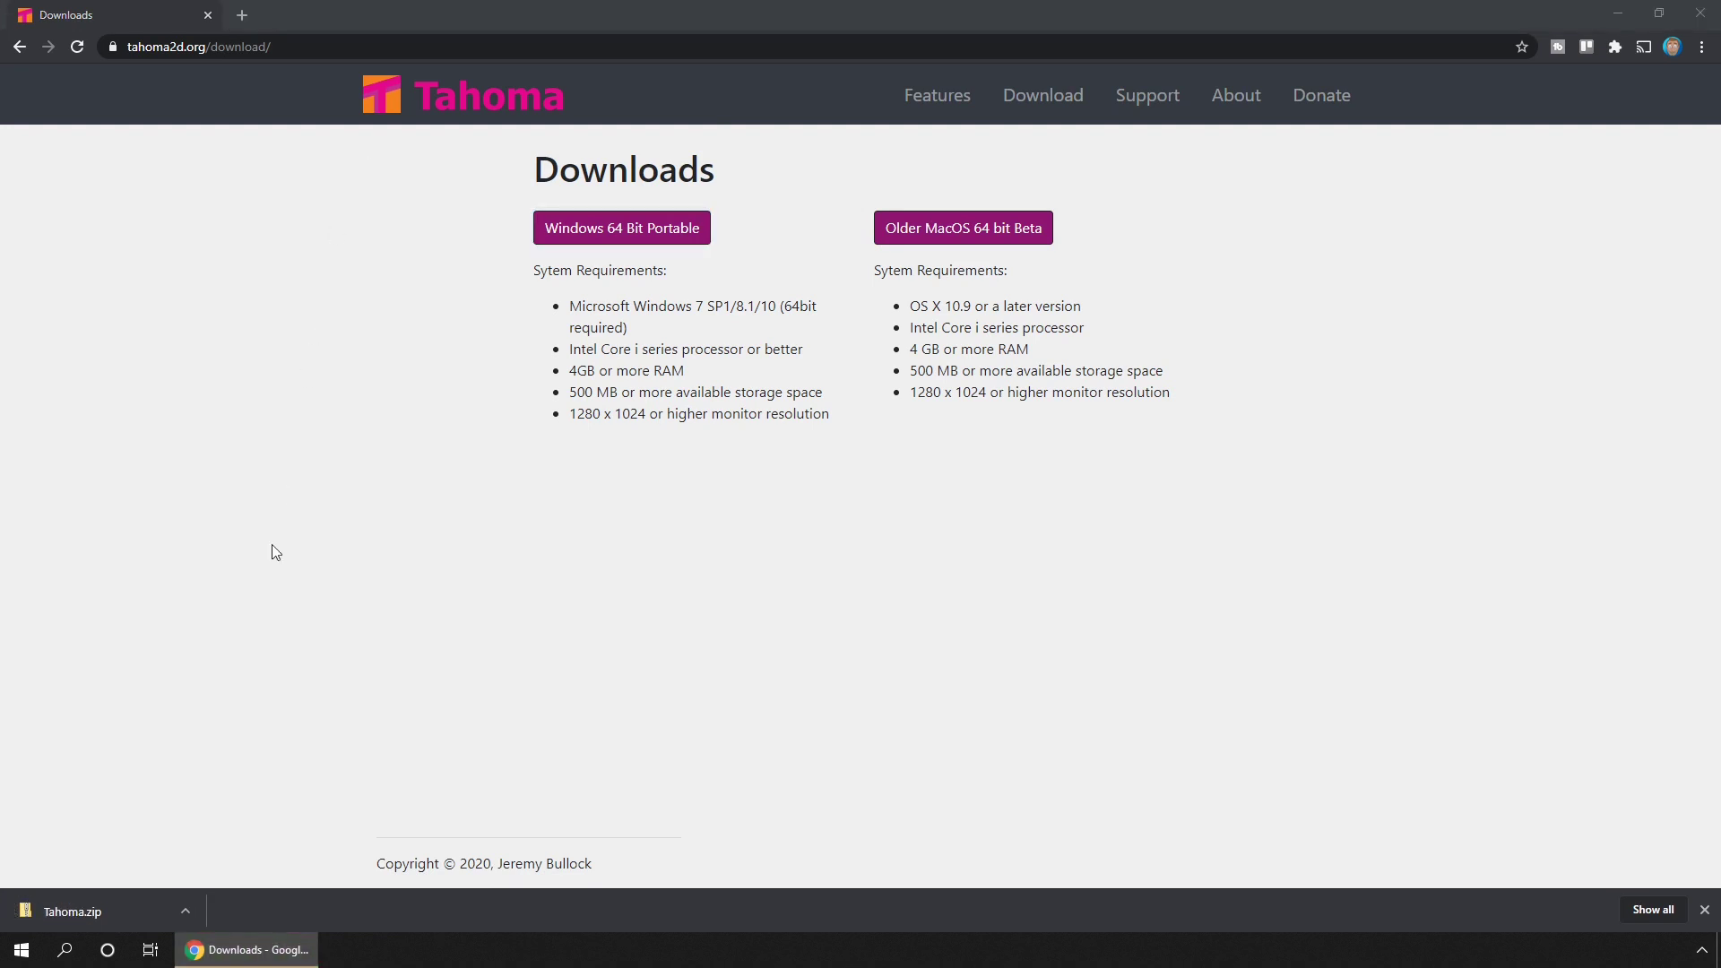
{"action": "left_click", "coordinate": [187, 912]}
Step: Extract Tahoma.zip from the Downloads folder into a Tahoma folder
{"action": "left_click", "coordinate": [242, 847]}
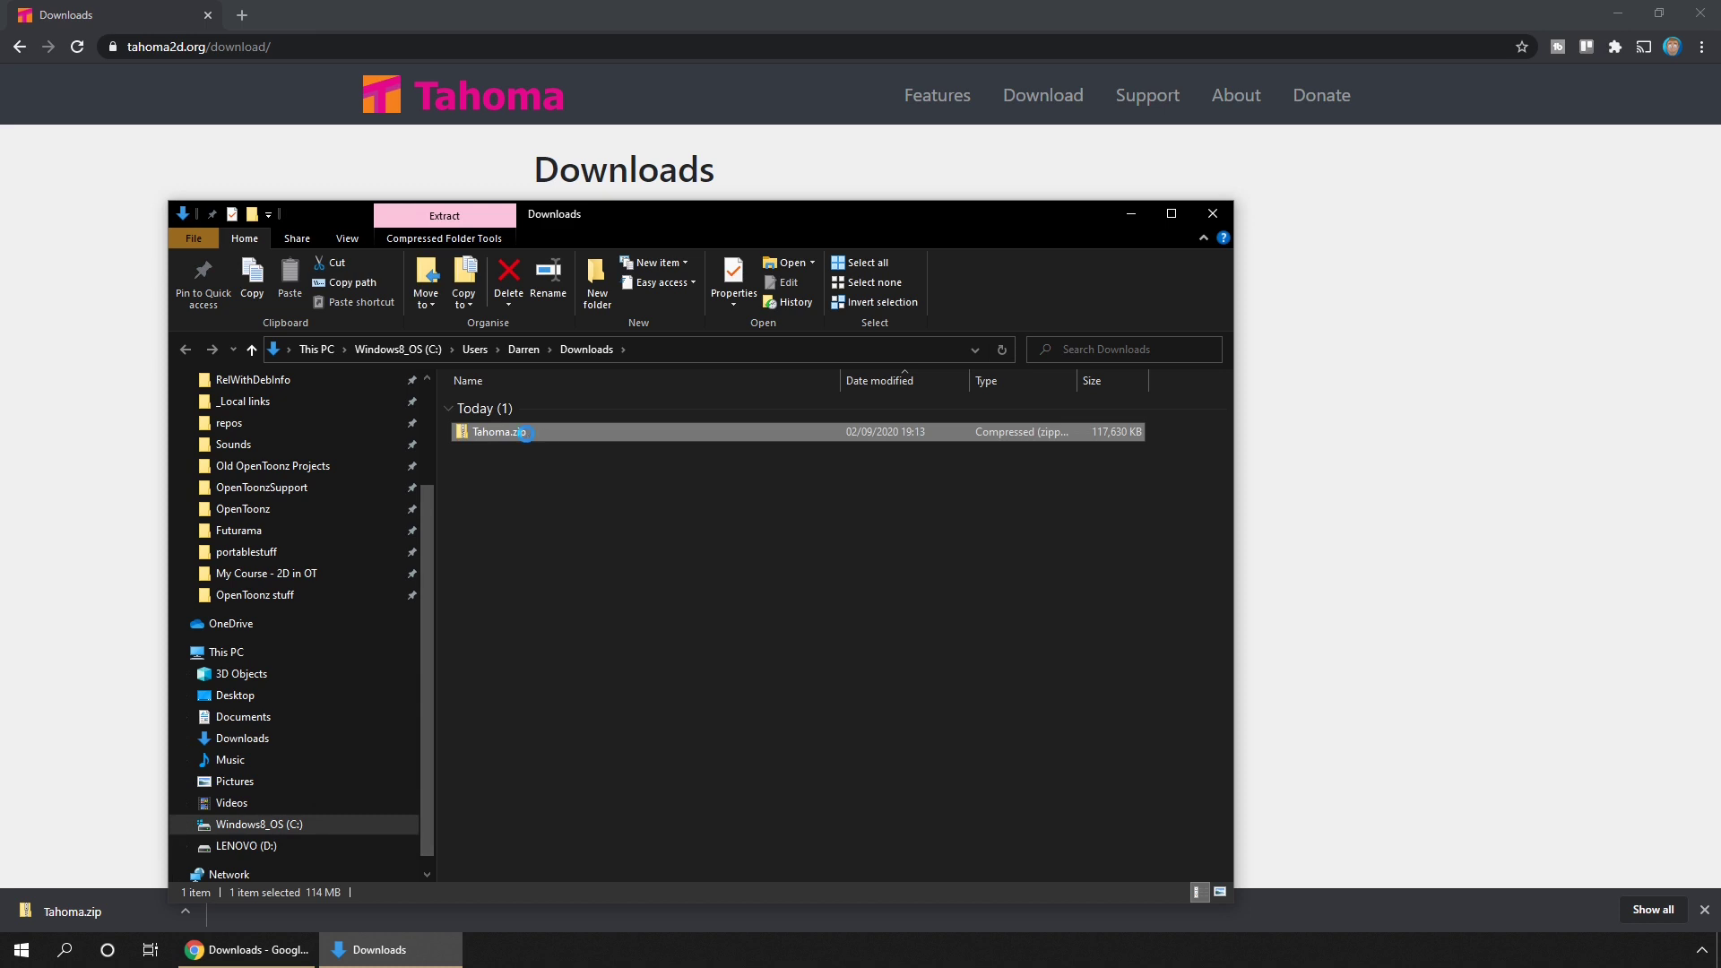
{"action": "right_click", "coordinate": [525, 434]}
{"action": "left_click", "coordinate": [407, 529]}
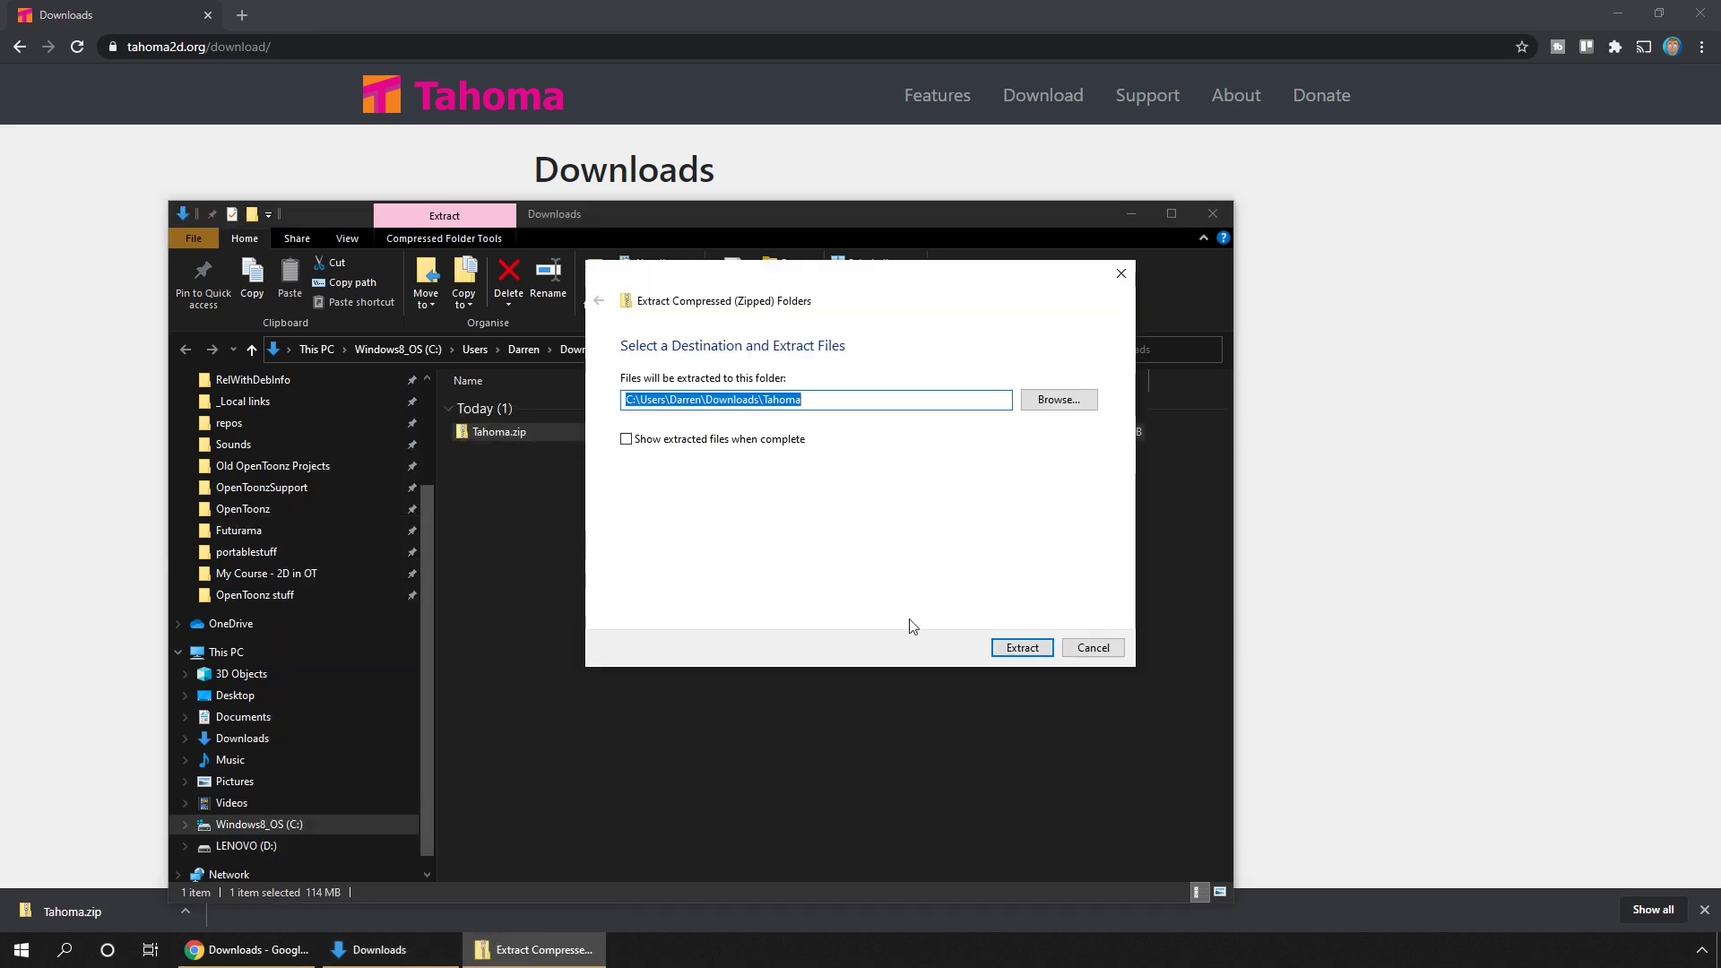
{"action": "left_click", "coordinate": [1022, 647]}
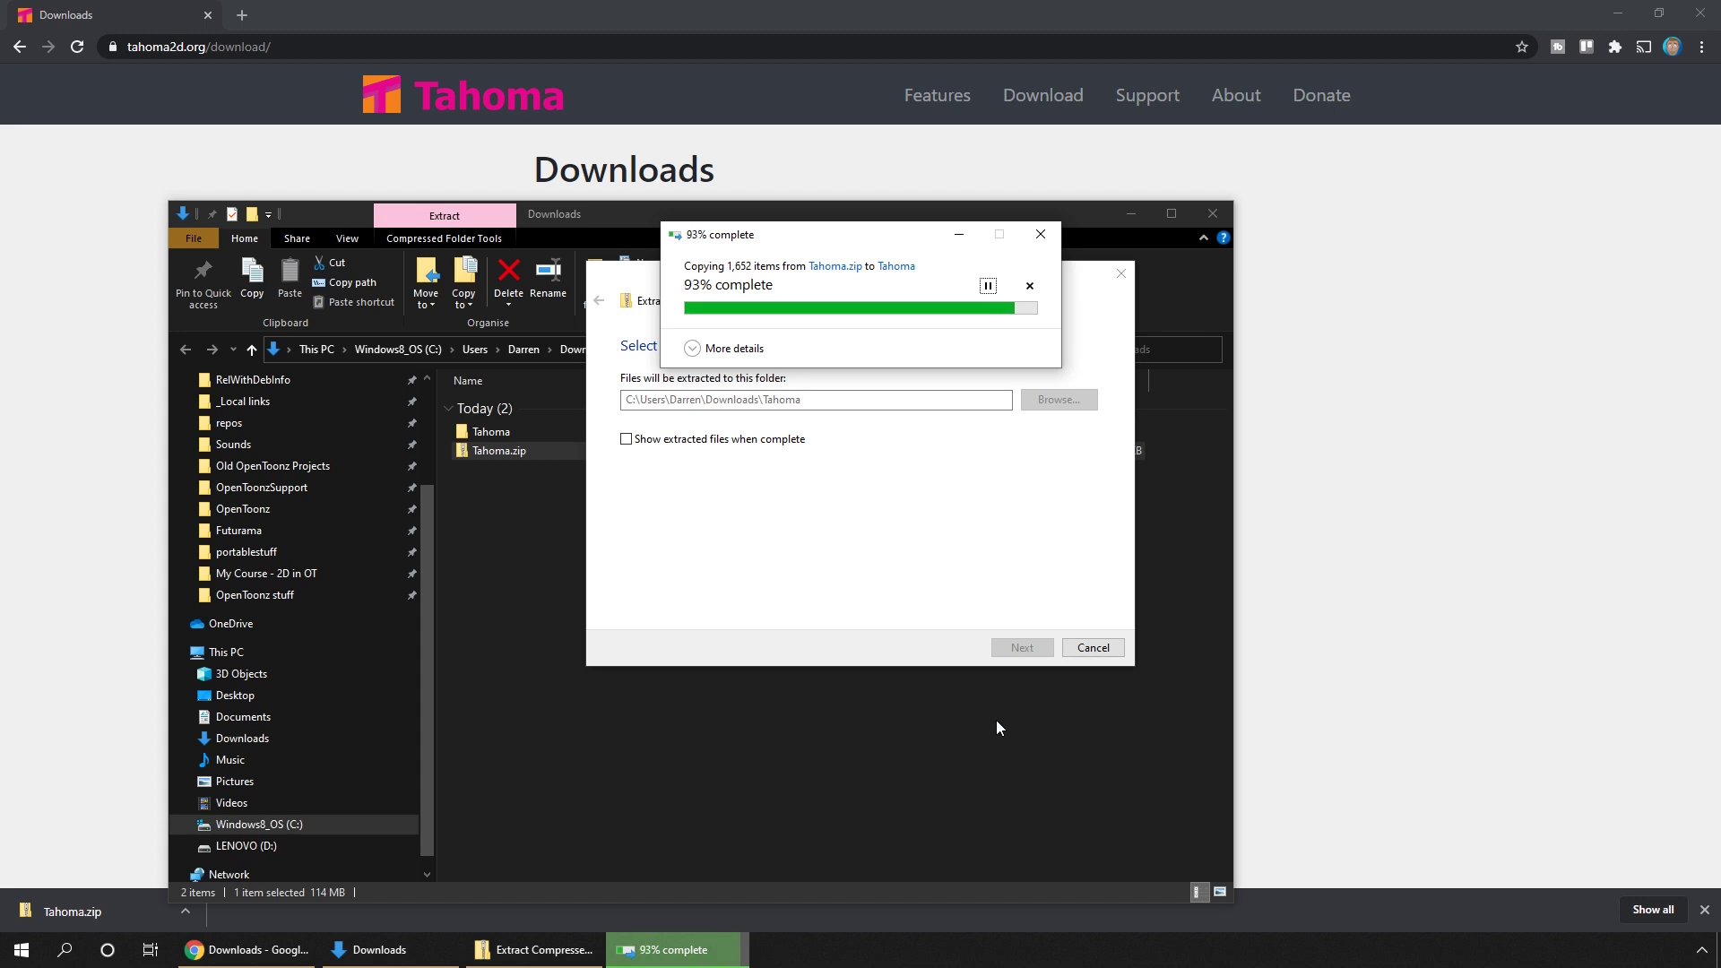
Step: Launch Tahoma.exe from the Tahoma folder, running it past the SmartScreen warning
{"action": "double_click", "coordinate": [484, 432]}
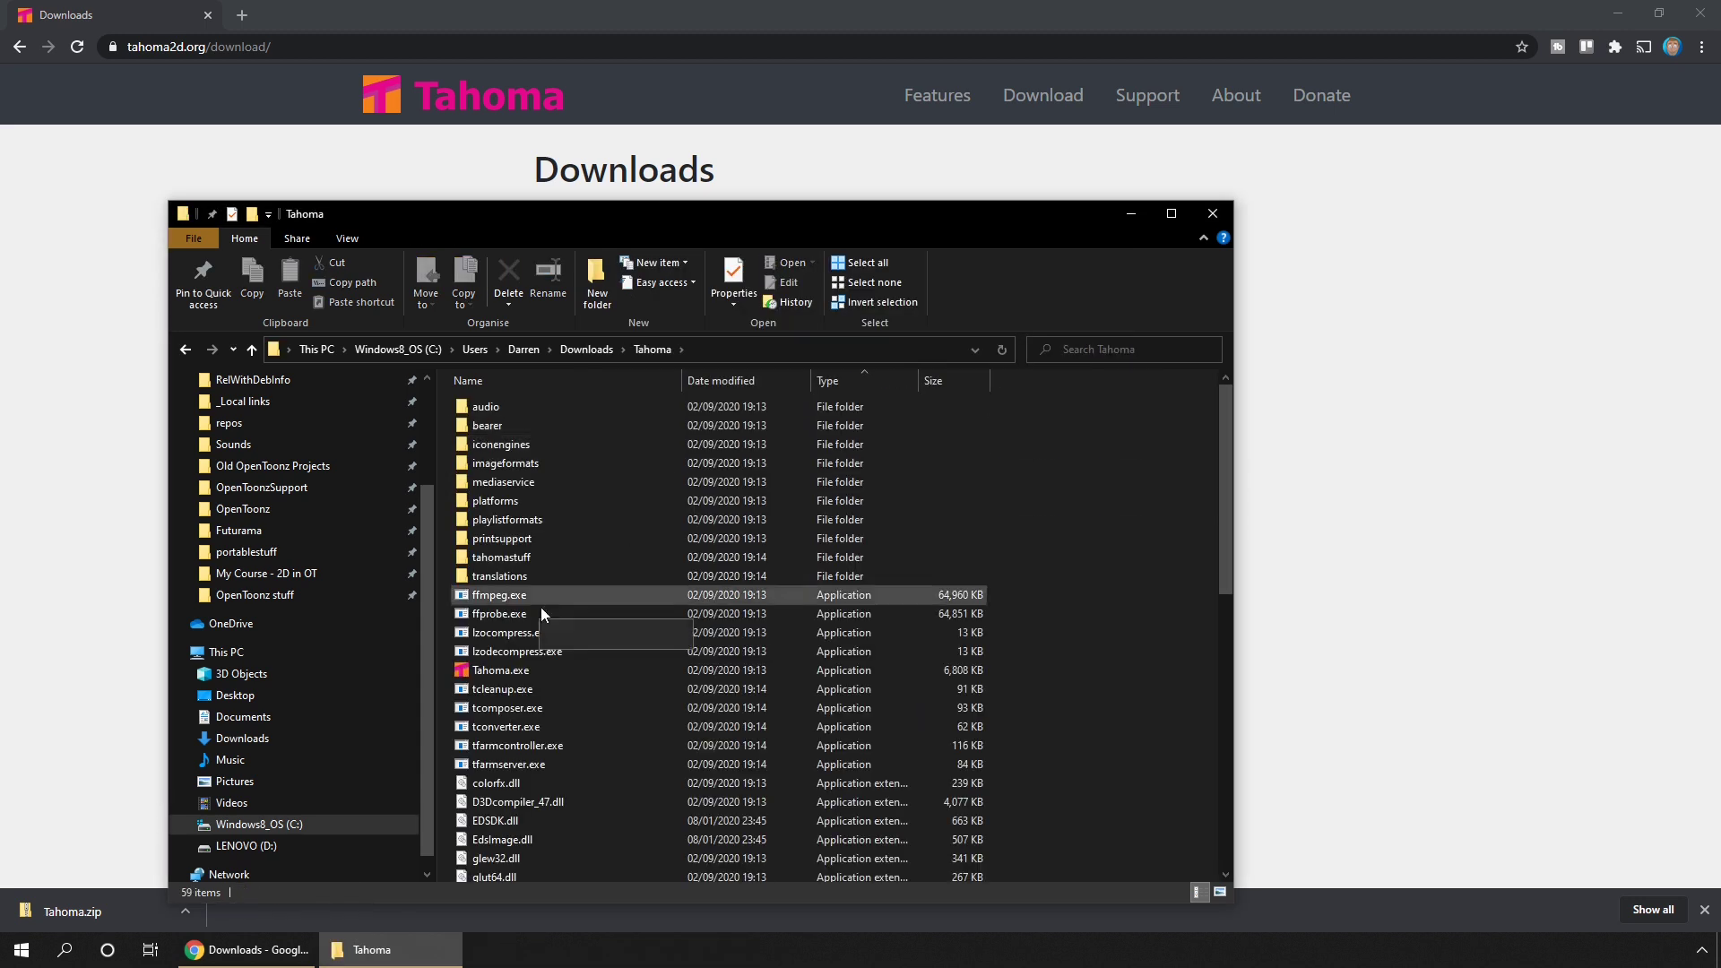
{"action": "left_click", "coordinate": [534, 673]}
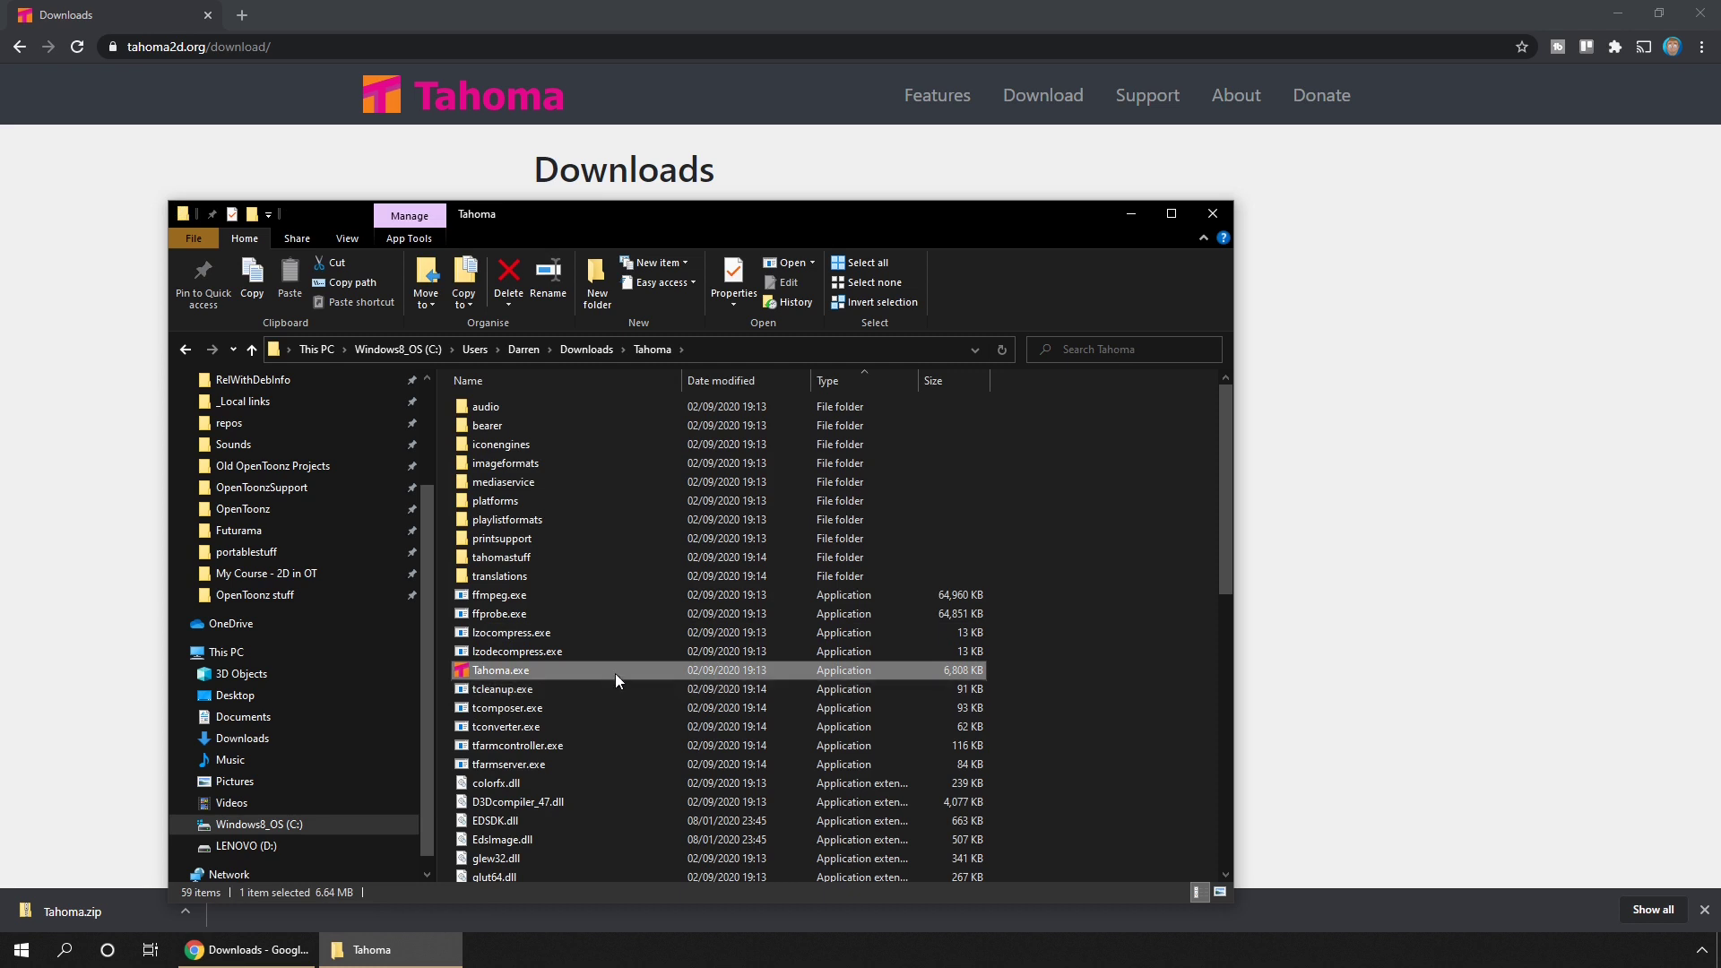
{"action": "left_click", "coordinate": [1618, 13]}
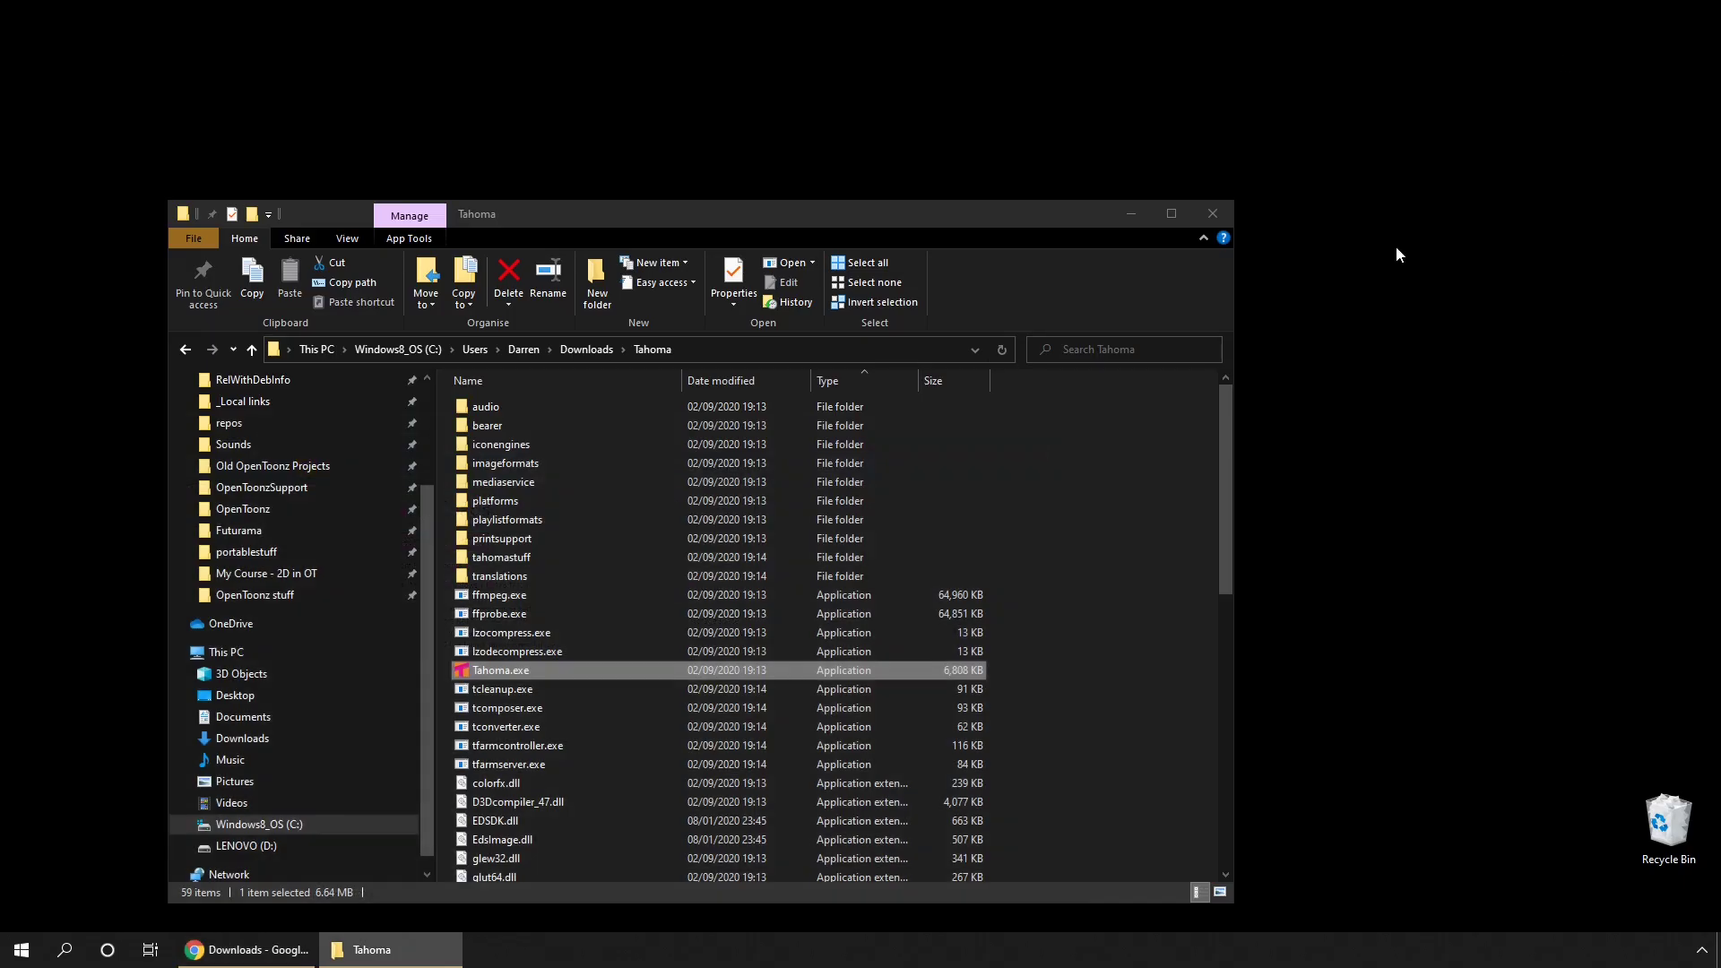
{"action": "left_click_drag", "start_coordinate": [928, 214], "coordinate": [1068, 134]}
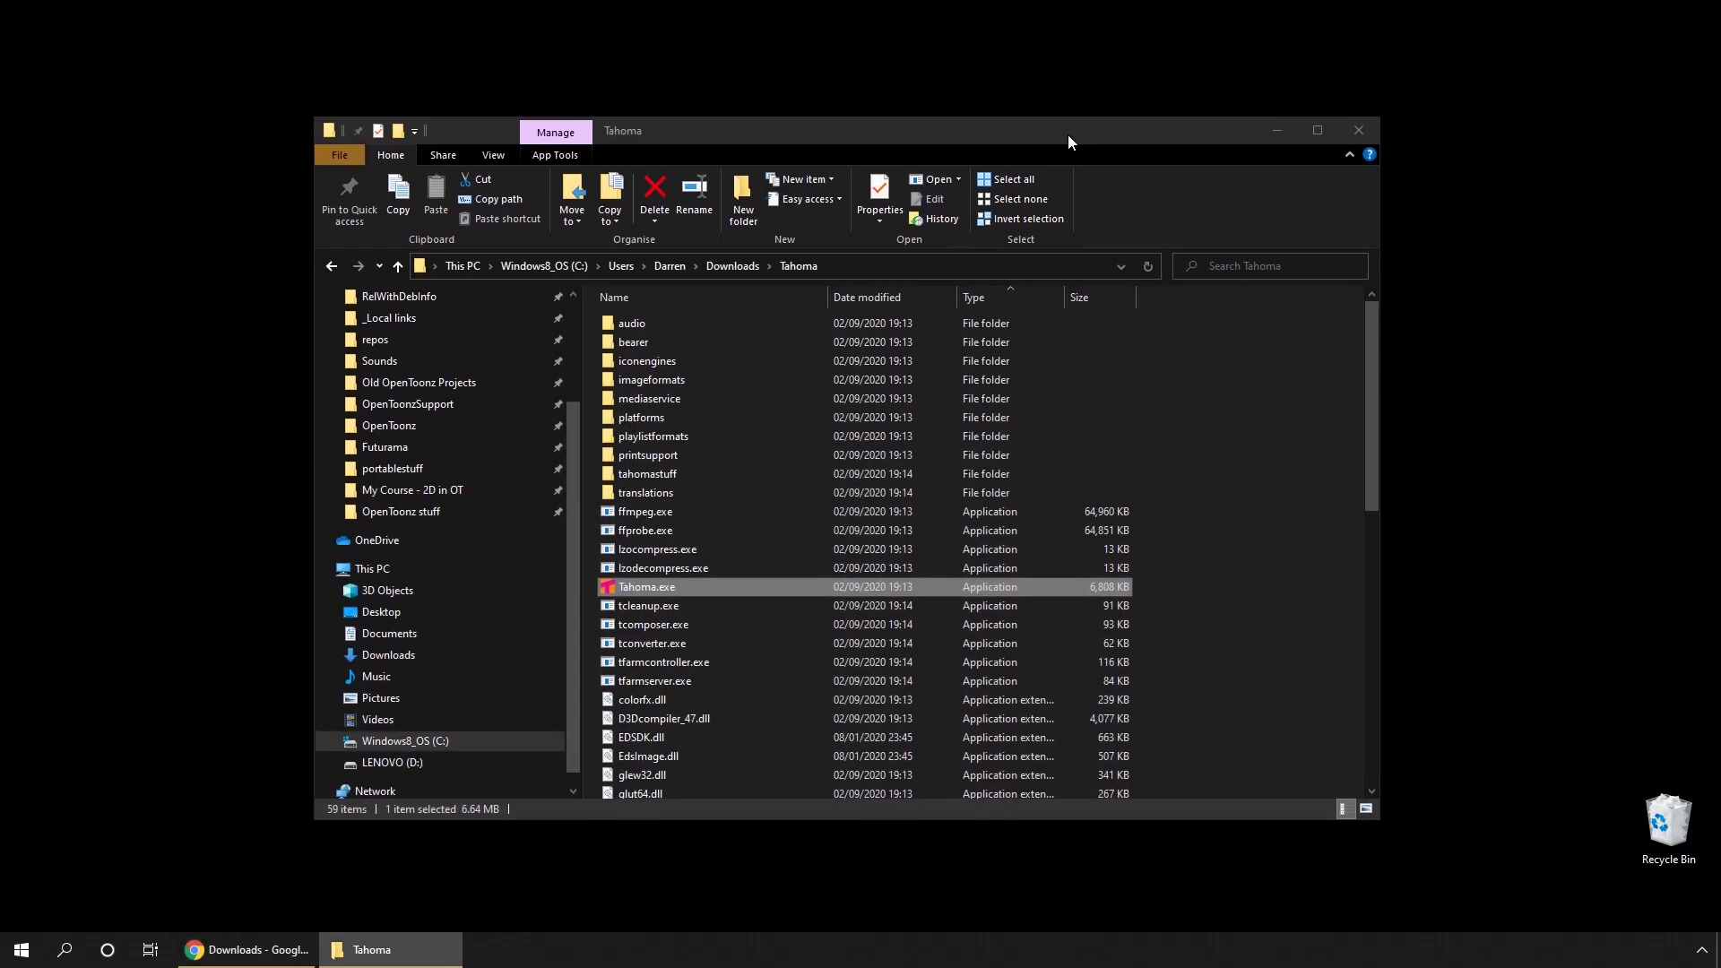
{"action": "double_click", "coordinate": [660, 588]}
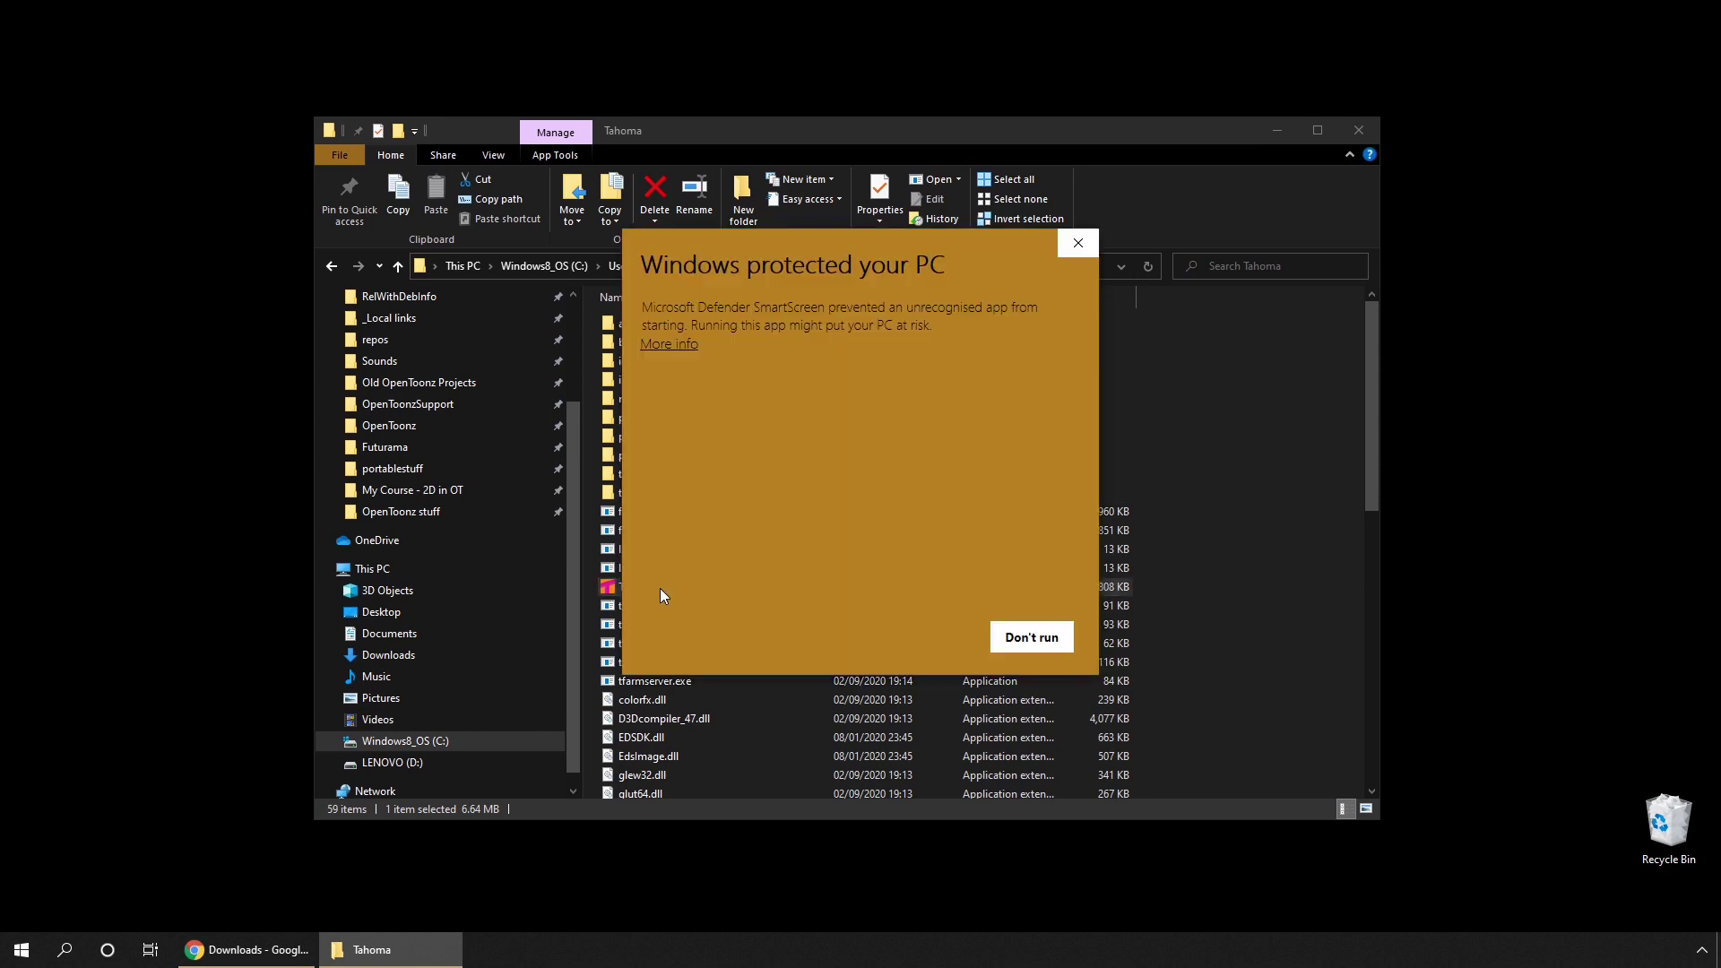
{"action": "left_click", "coordinate": [674, 345]}
{"action": "left_click", "coordinate": [919, 638]}
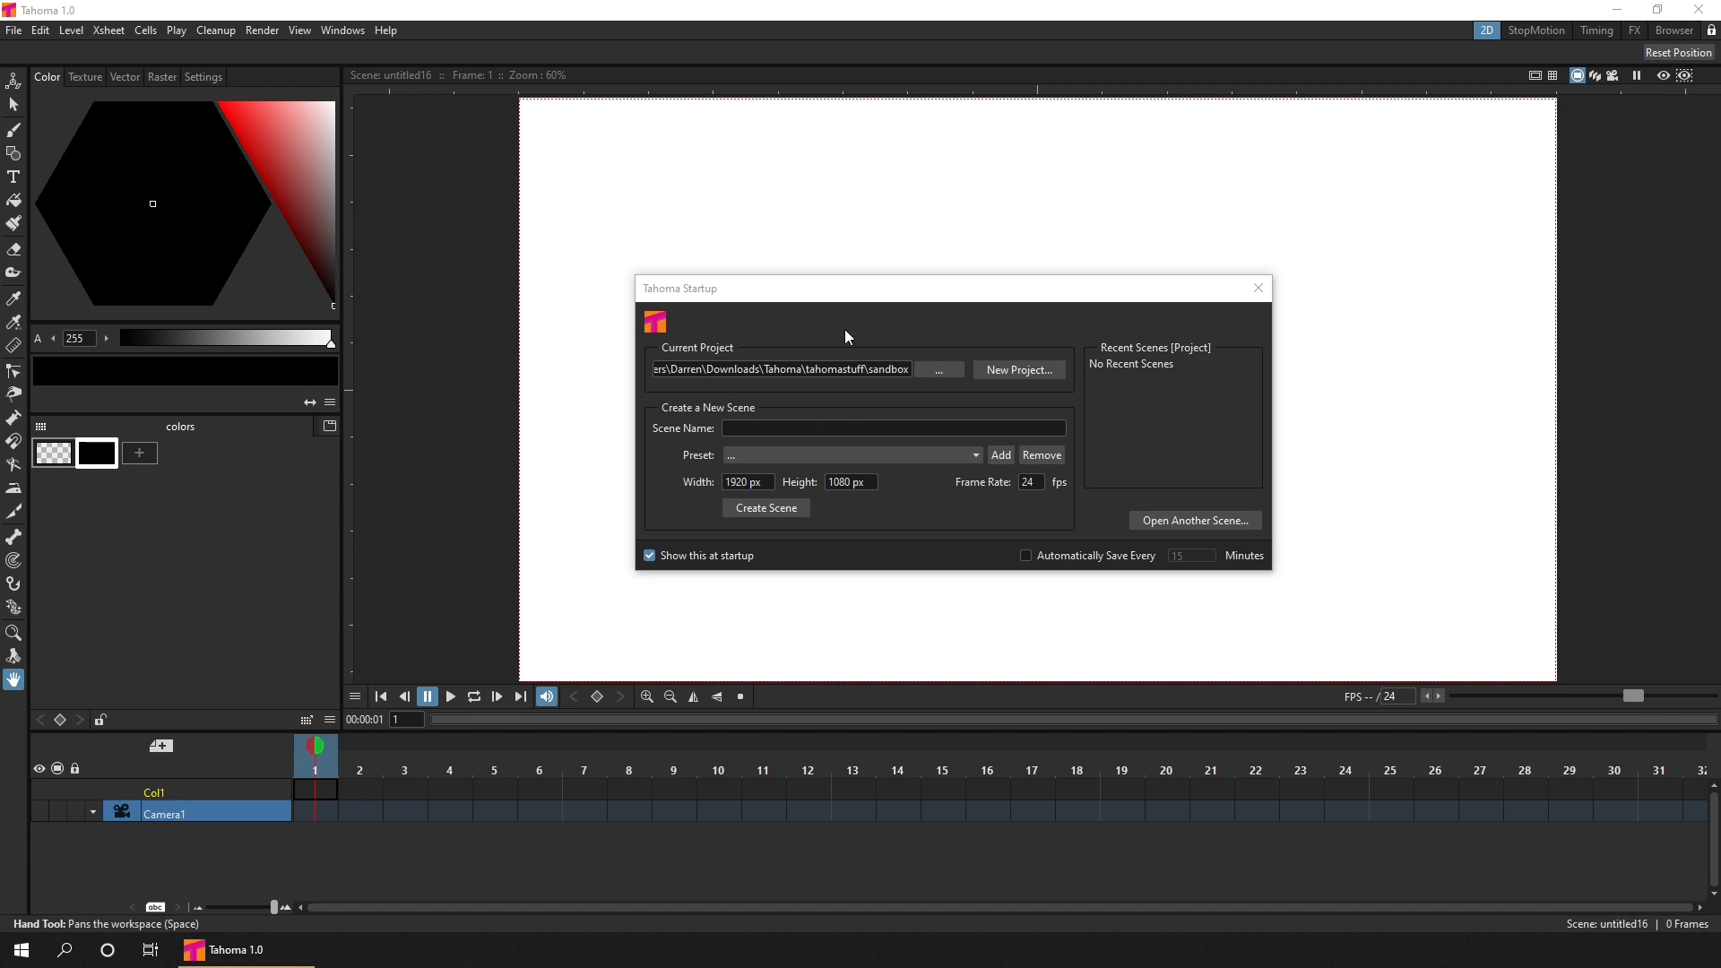
Step: Add a new project named TahomaDemo, keeping Documents as its location
{"action": "left_click", "coordinate": [1032, 369]}
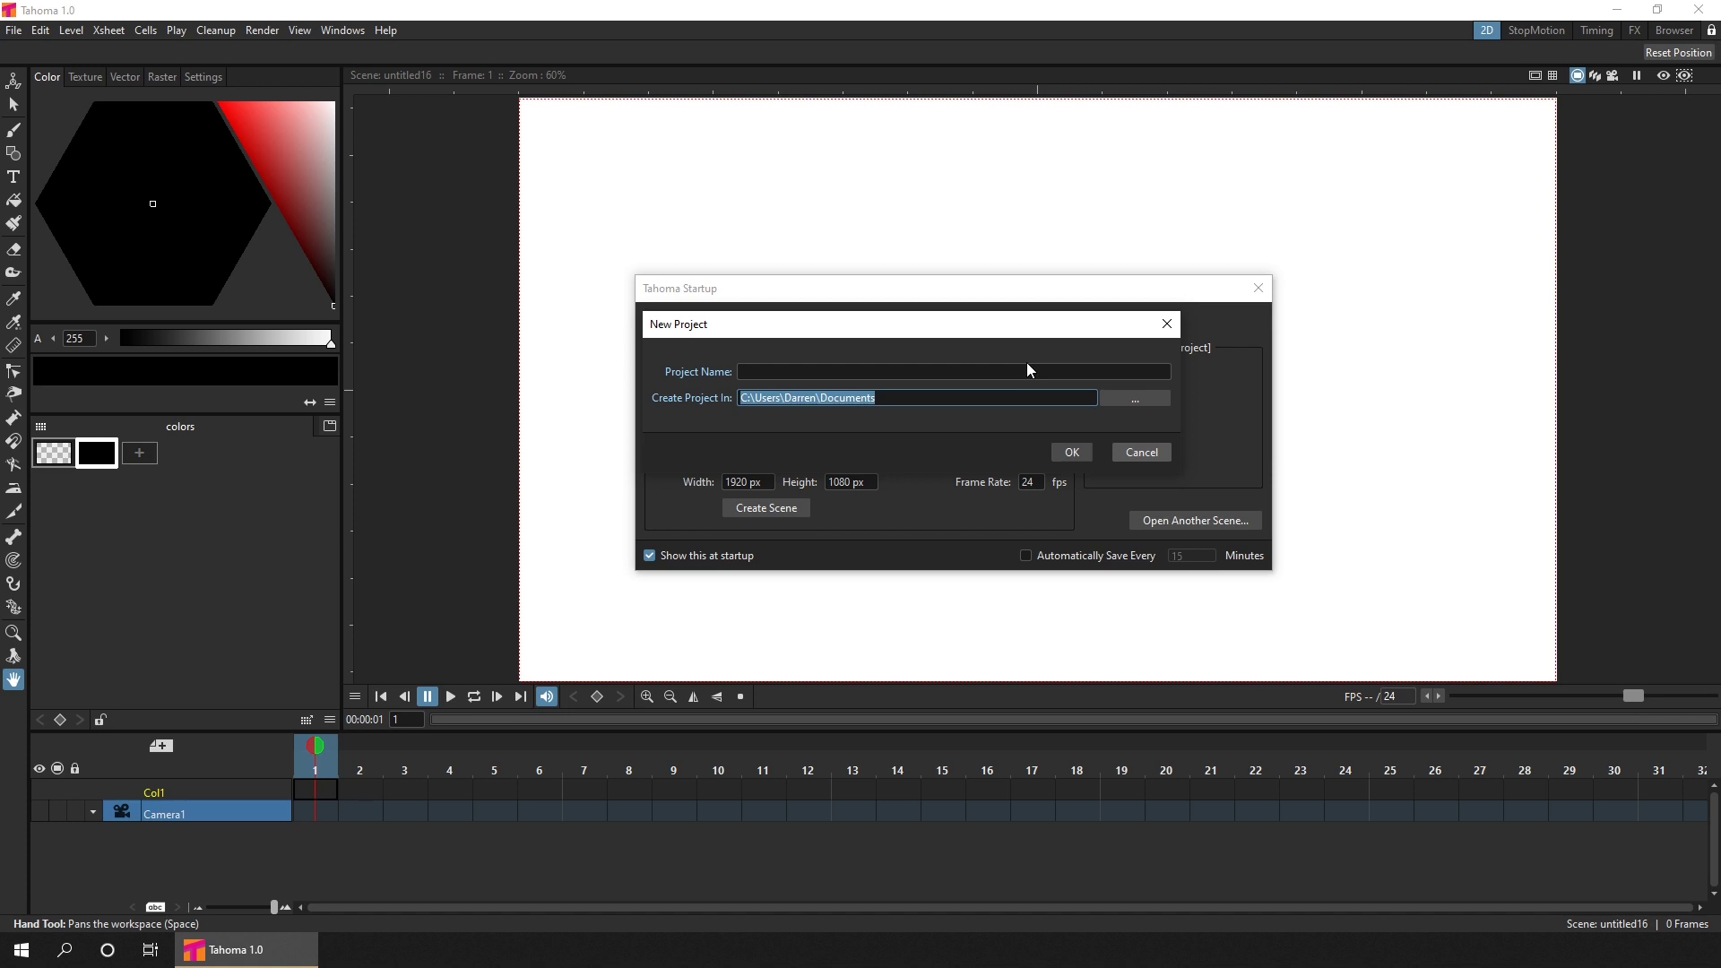
{"action": "left_click", "coordinate": [1031, 370]}
{"action": "type", "text": "Tah"}
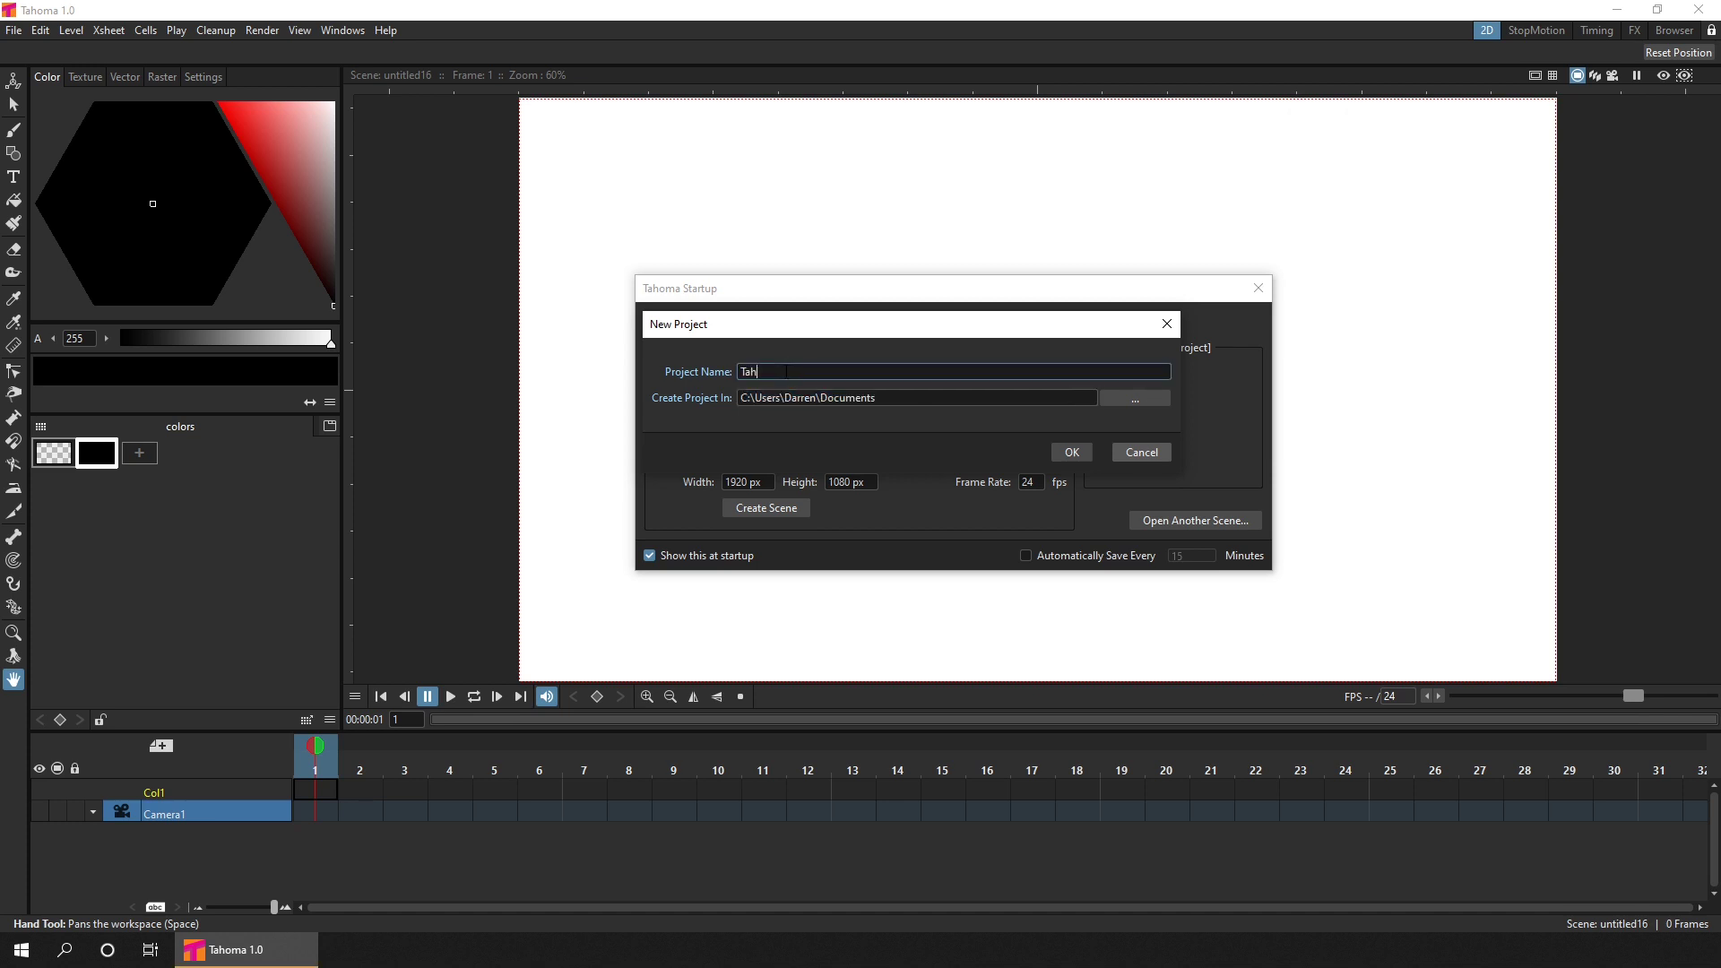
{"action": "type", "text": "omaDemo"}
{"action": "left_click", "coordinate": [900, 399]}
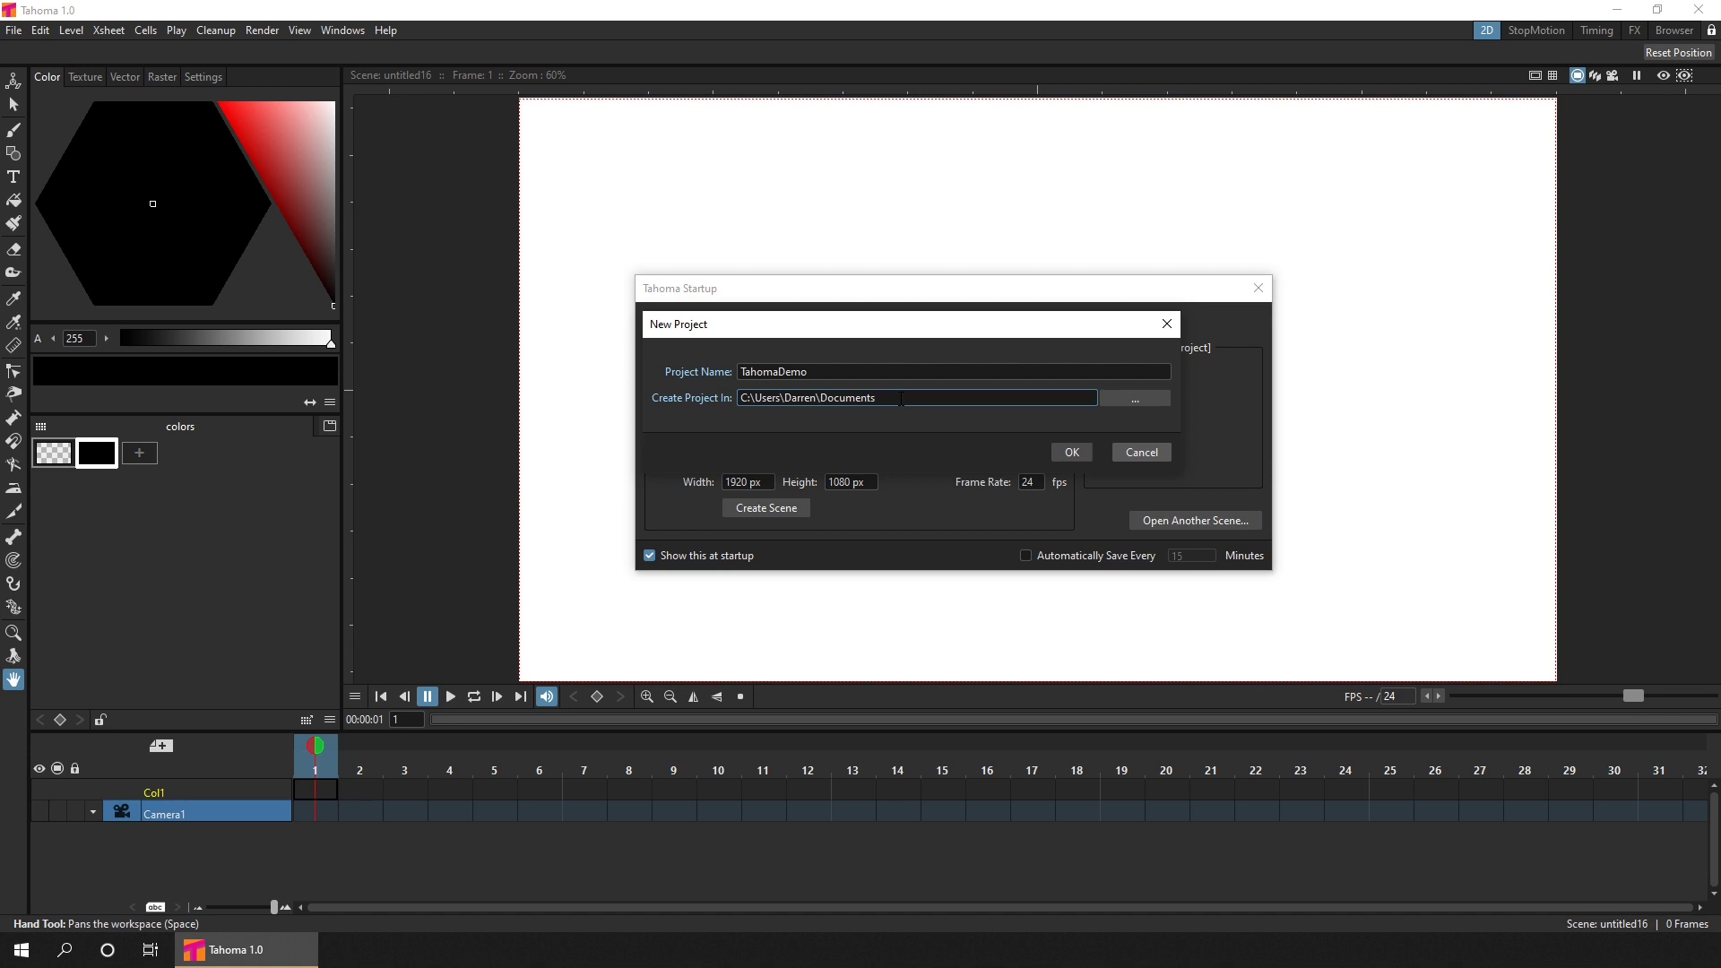
{"action": "left_click", "coordinate": [1082, 451]}
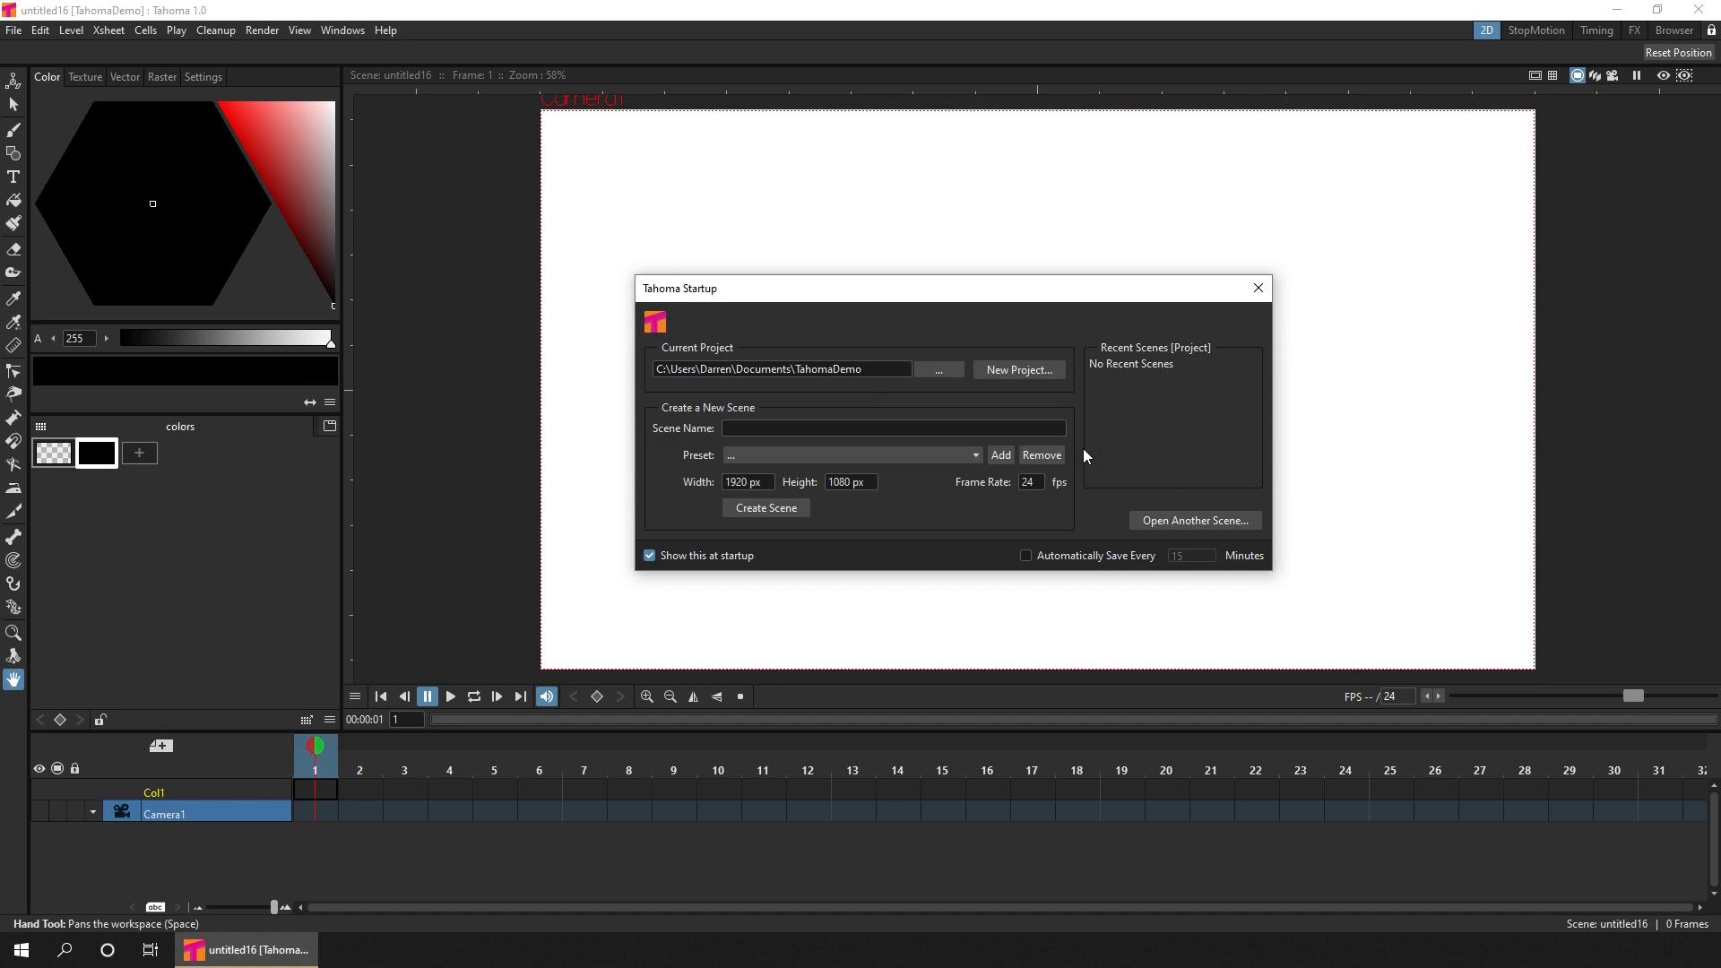
Step: Create scene 'Demo' with the HD 1080 preset at 24 fps, autosaving every 10 minutes
{"action": "left_click", "coordinate": [773, 430]}
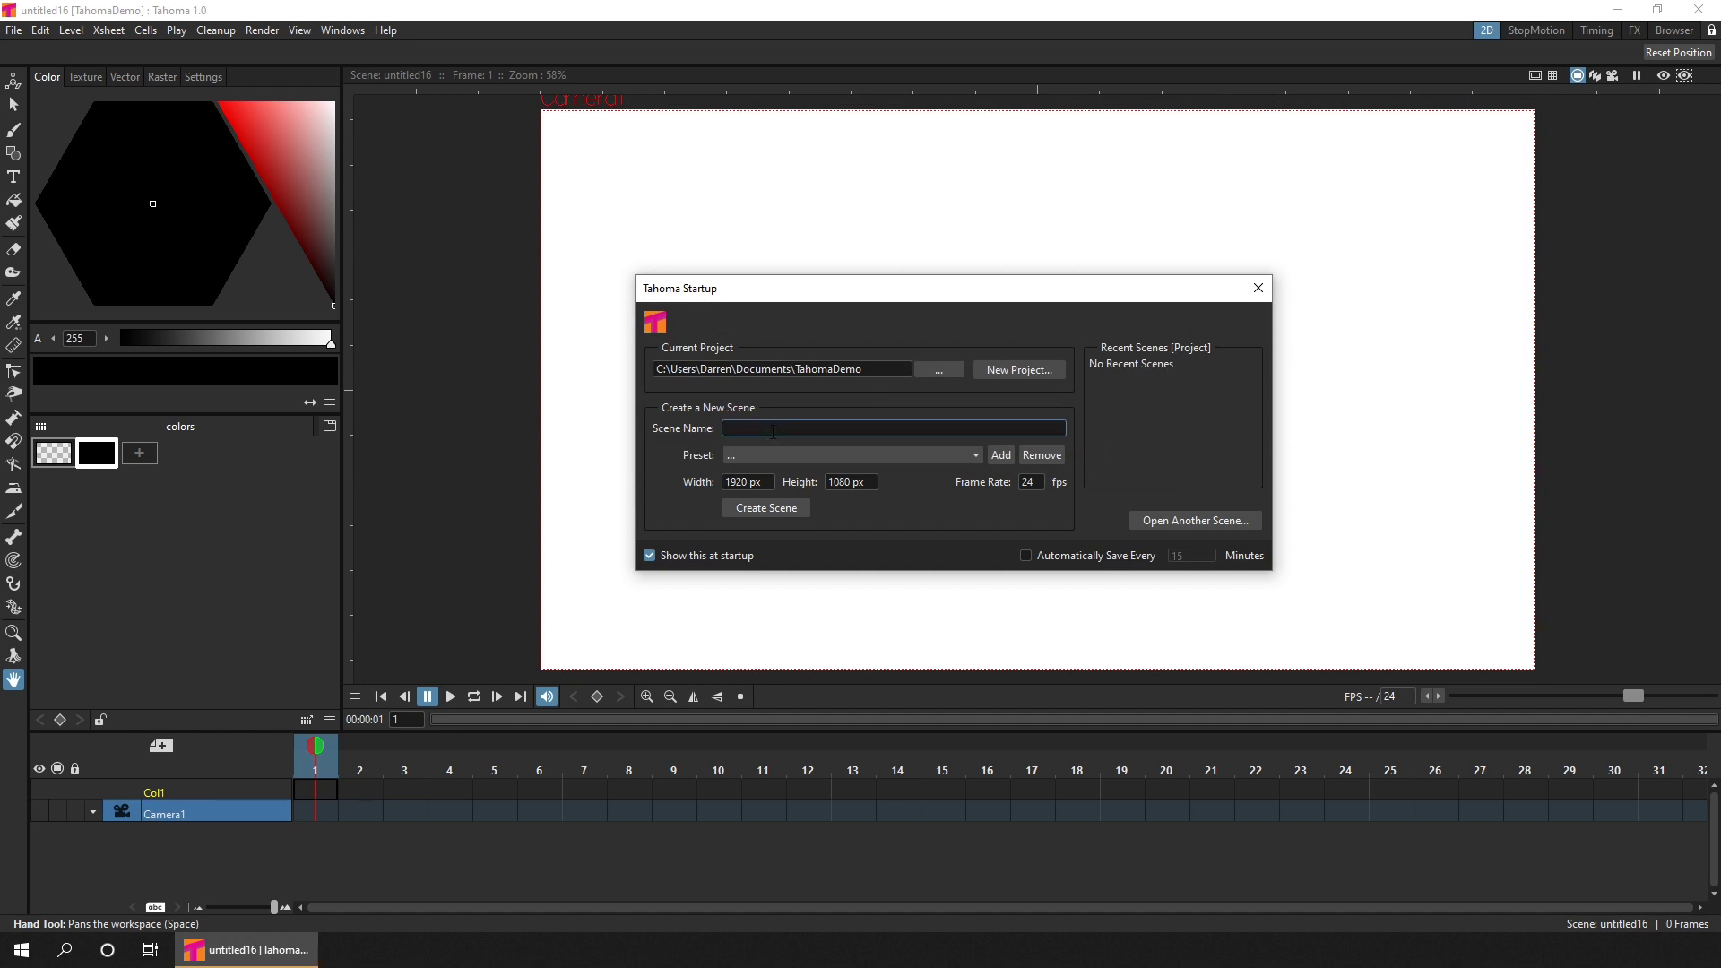
{"action": "type", "text": "Demo"}
{"action": "left_click", "coordinate": [904, 452]}
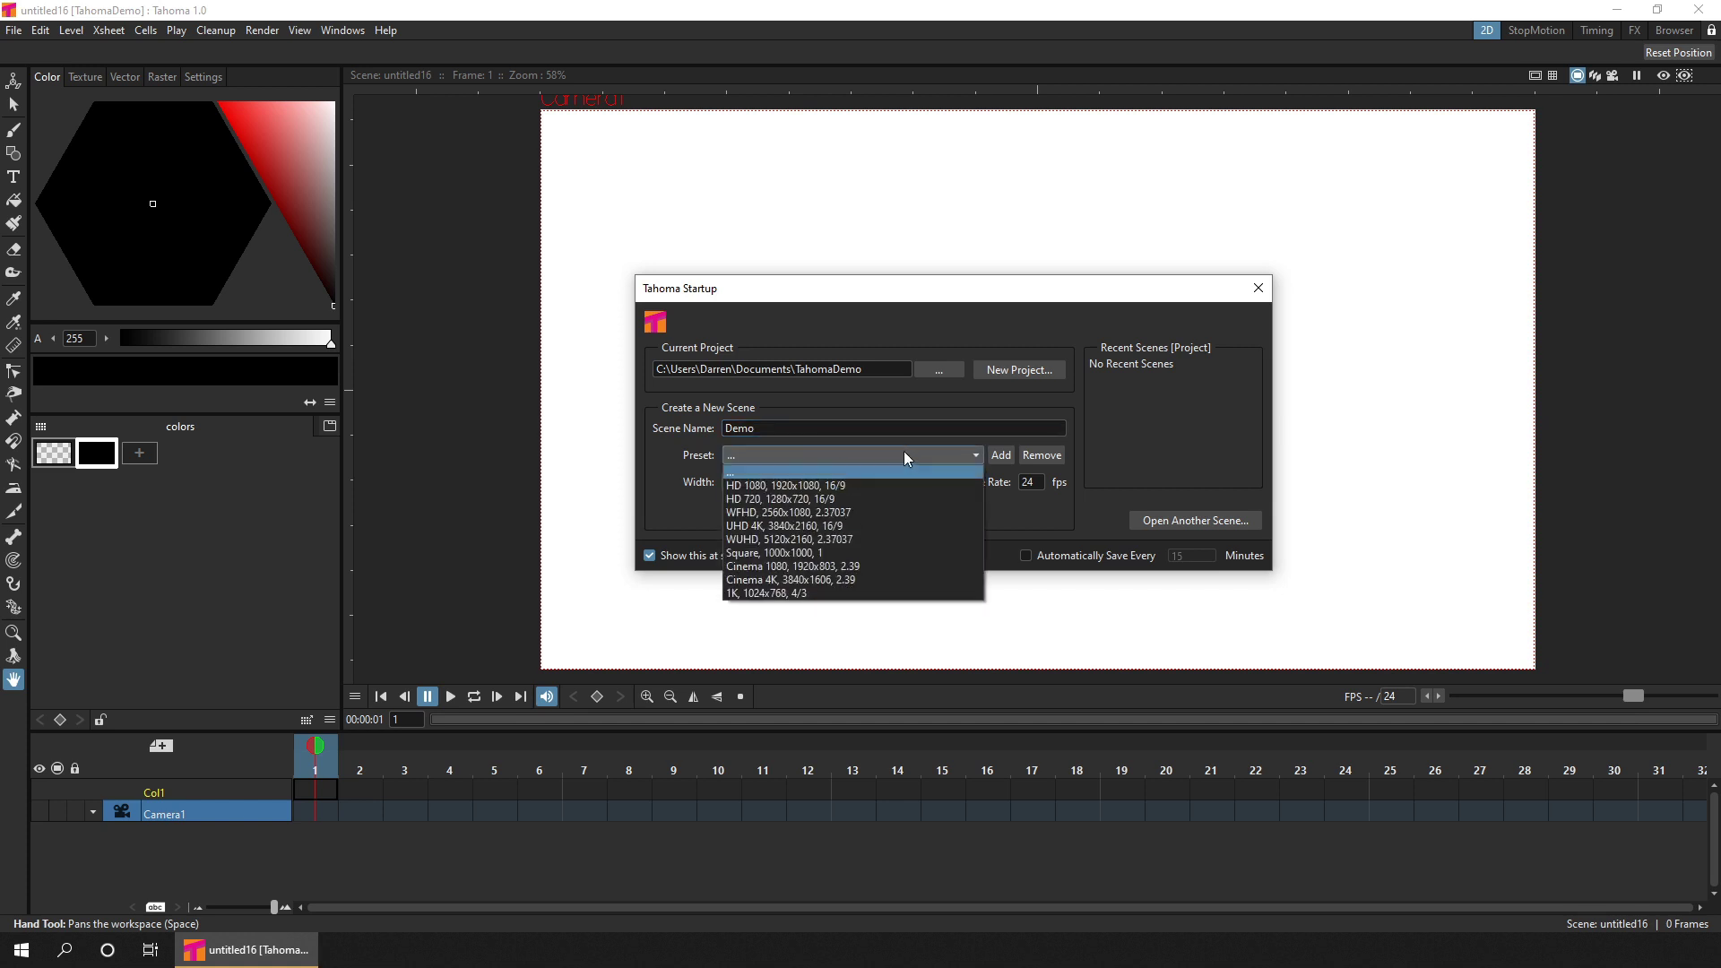
{"action": "left_click", "coordinate": [839, 484]}
{"action": "double_click", "coordinate": [1031, 482]}
{"action": "left_click", "coordinate": [1026, 556]}
{"action": "double_click", "coordinate": [1192, 556]}
{"action": "type", "text": "10"}
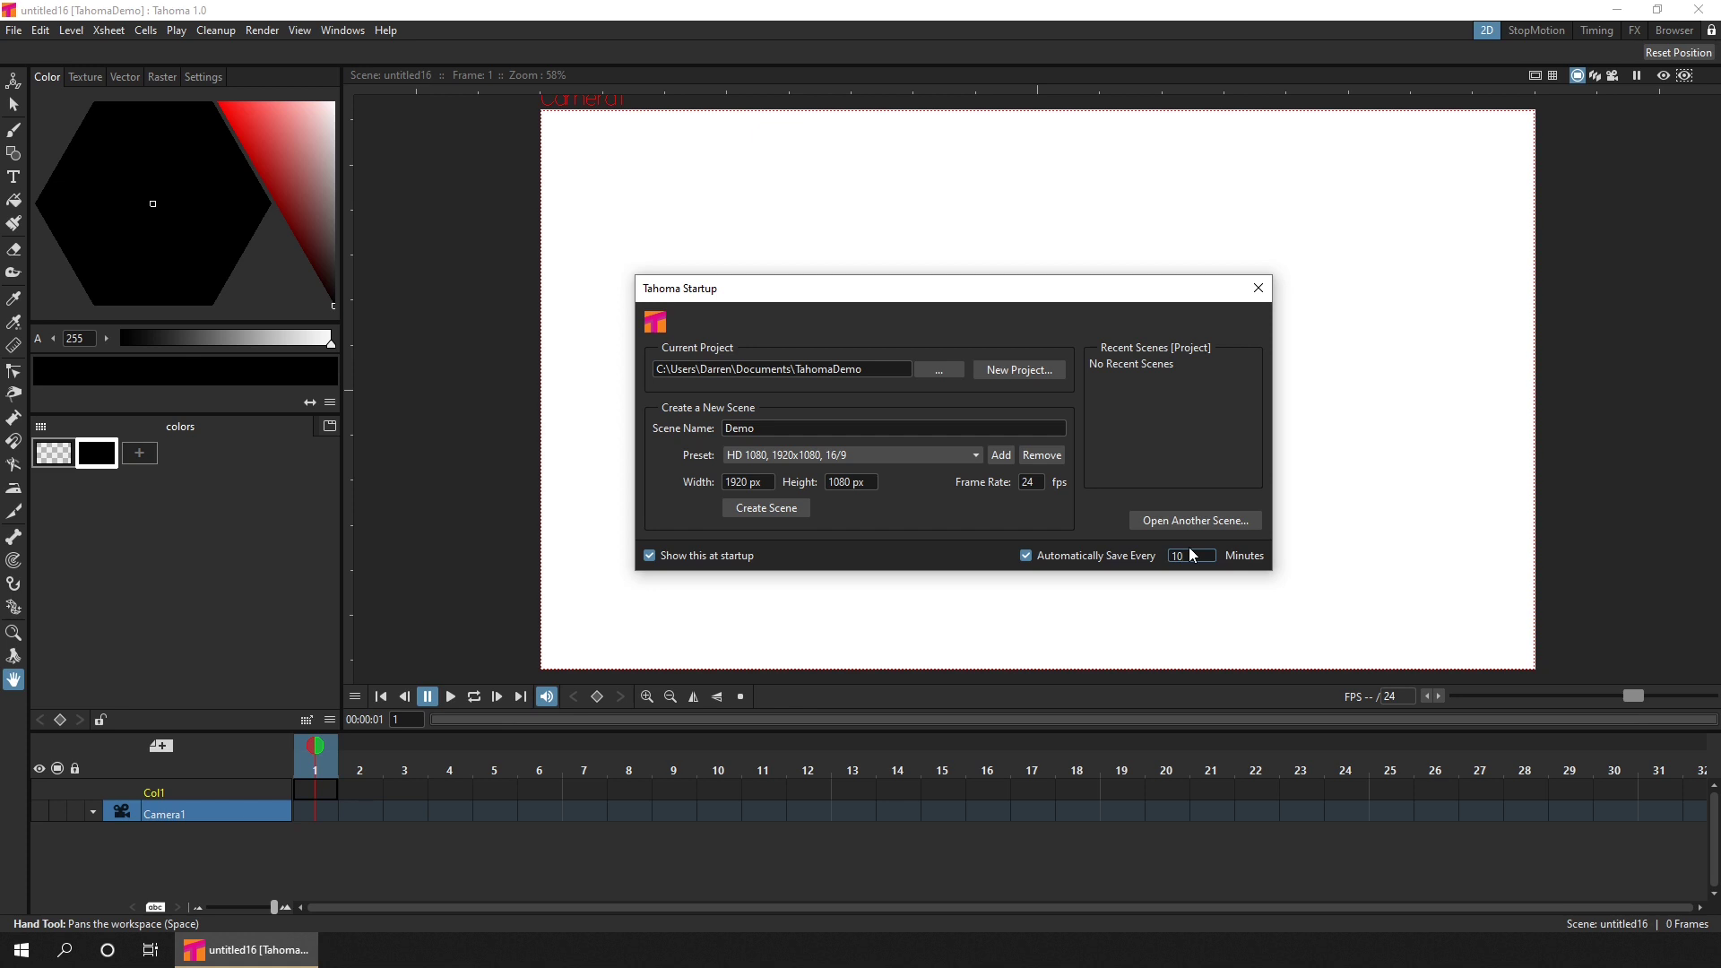
{"action": "left_click", "coordinate": [767, 508]}
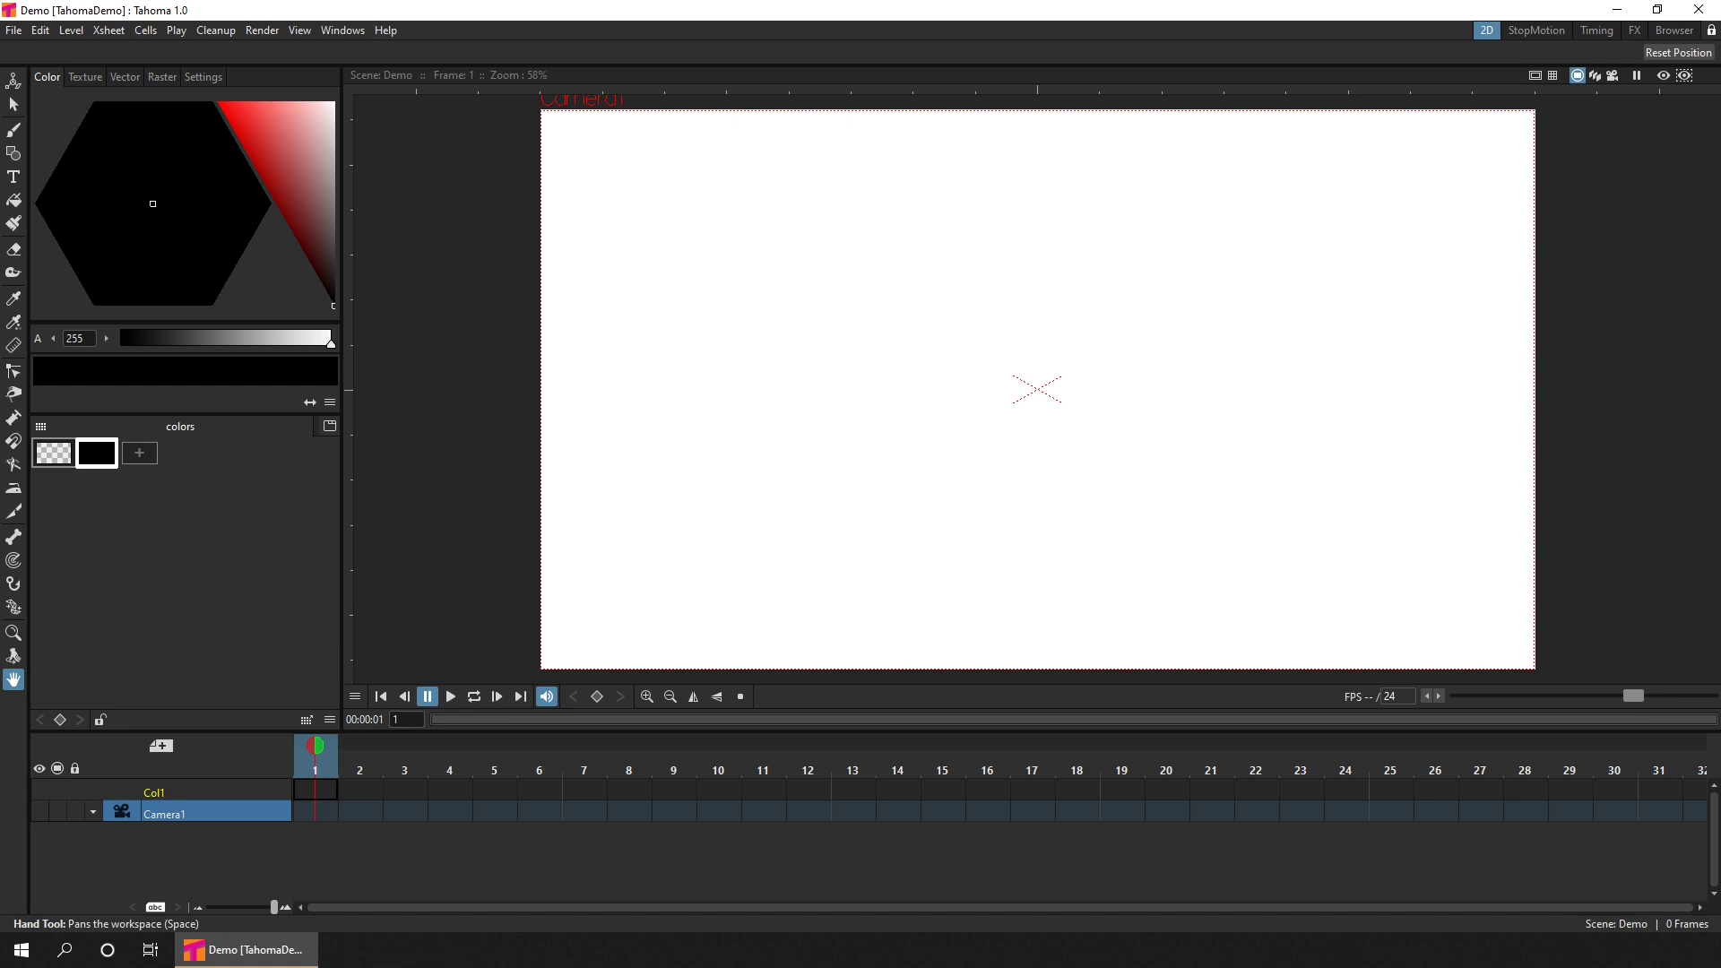
{"action": "left_click", "coordinate": [14, 30]}
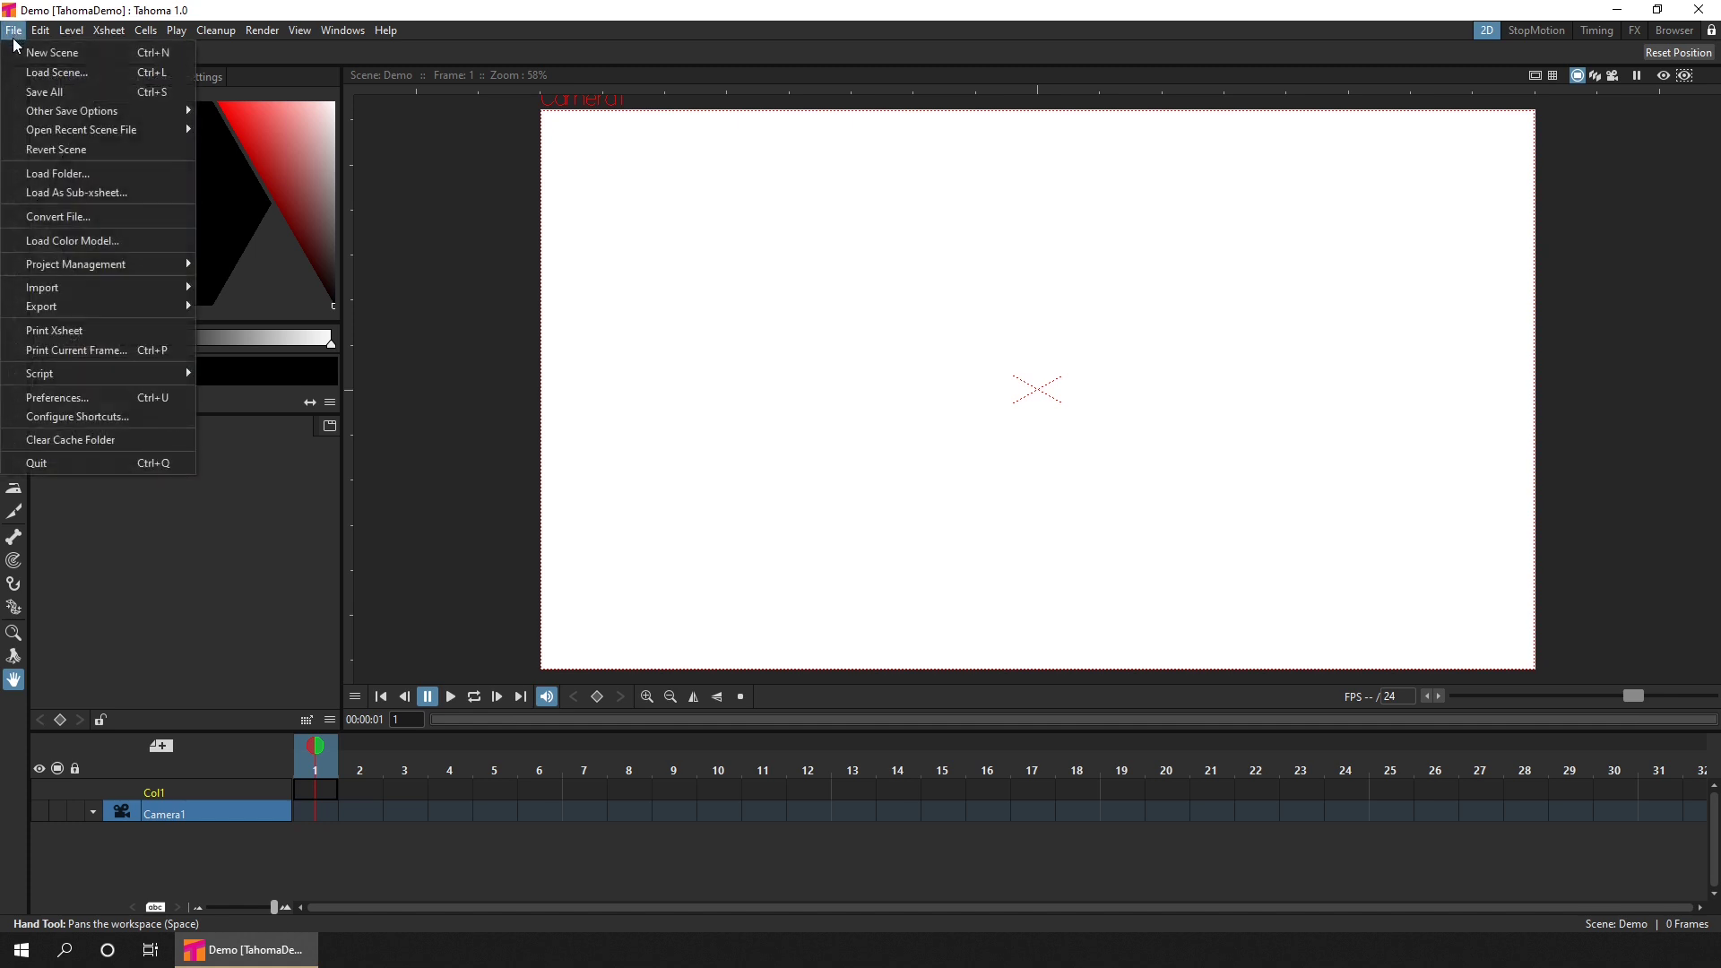
{"action": "left_click", "coordinate": [106, 396]}
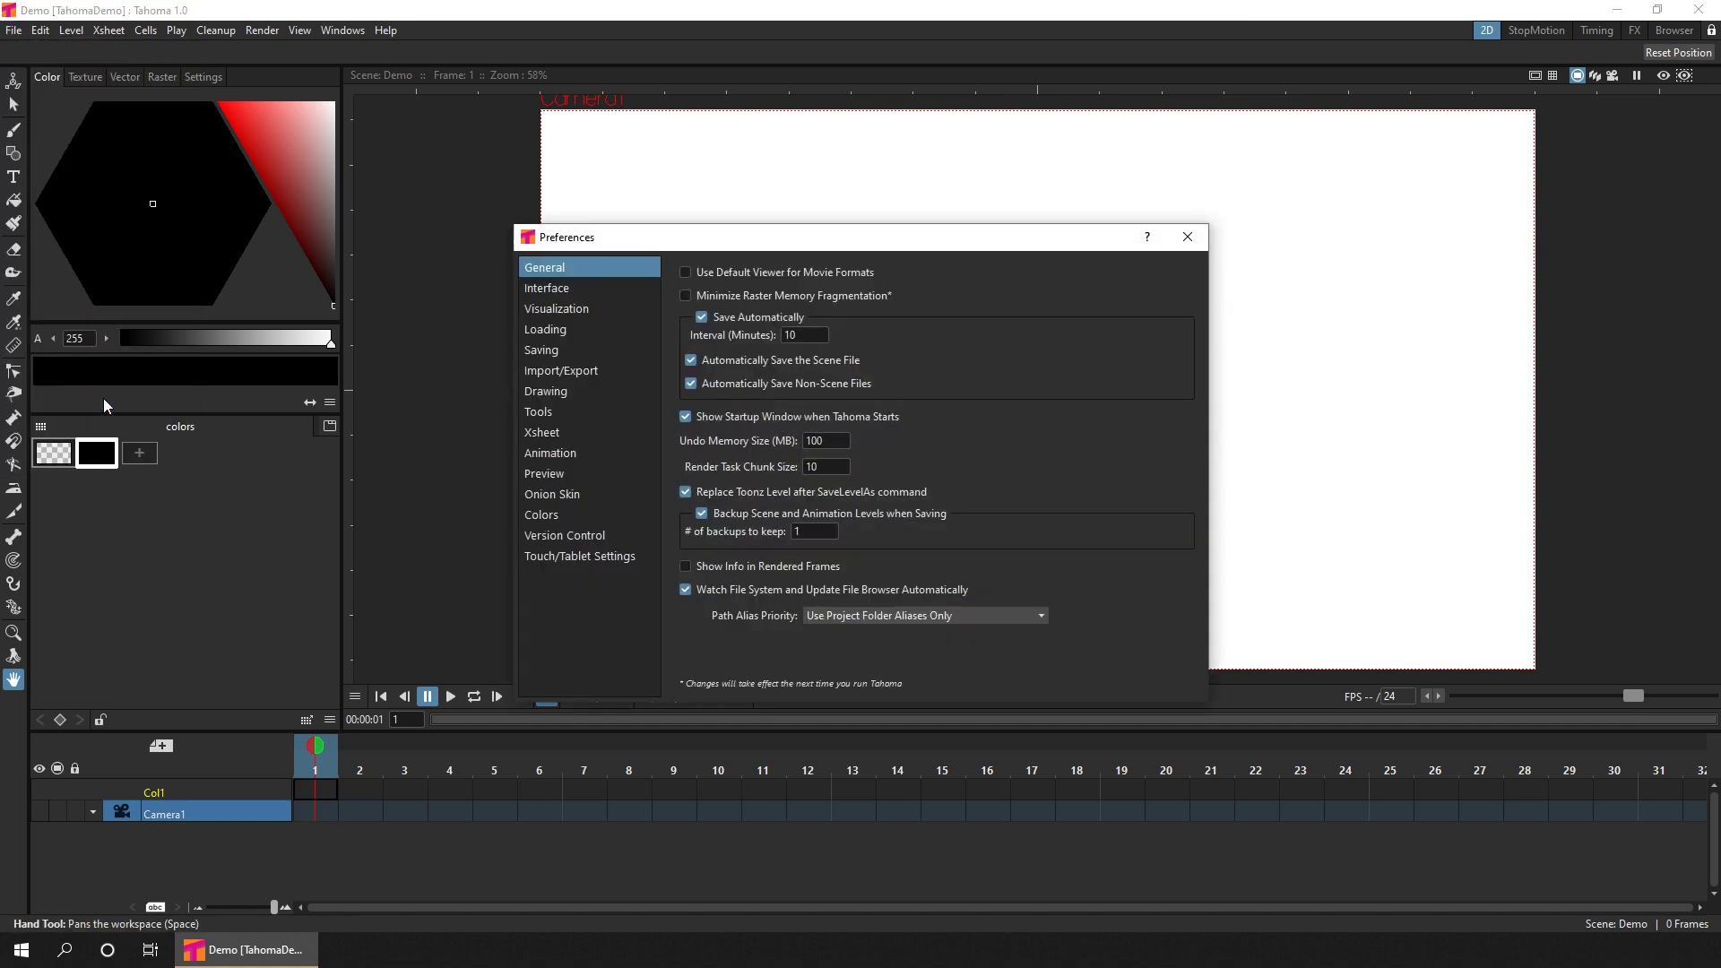
{"action": "left_click", "coordinate": [548, 288]}
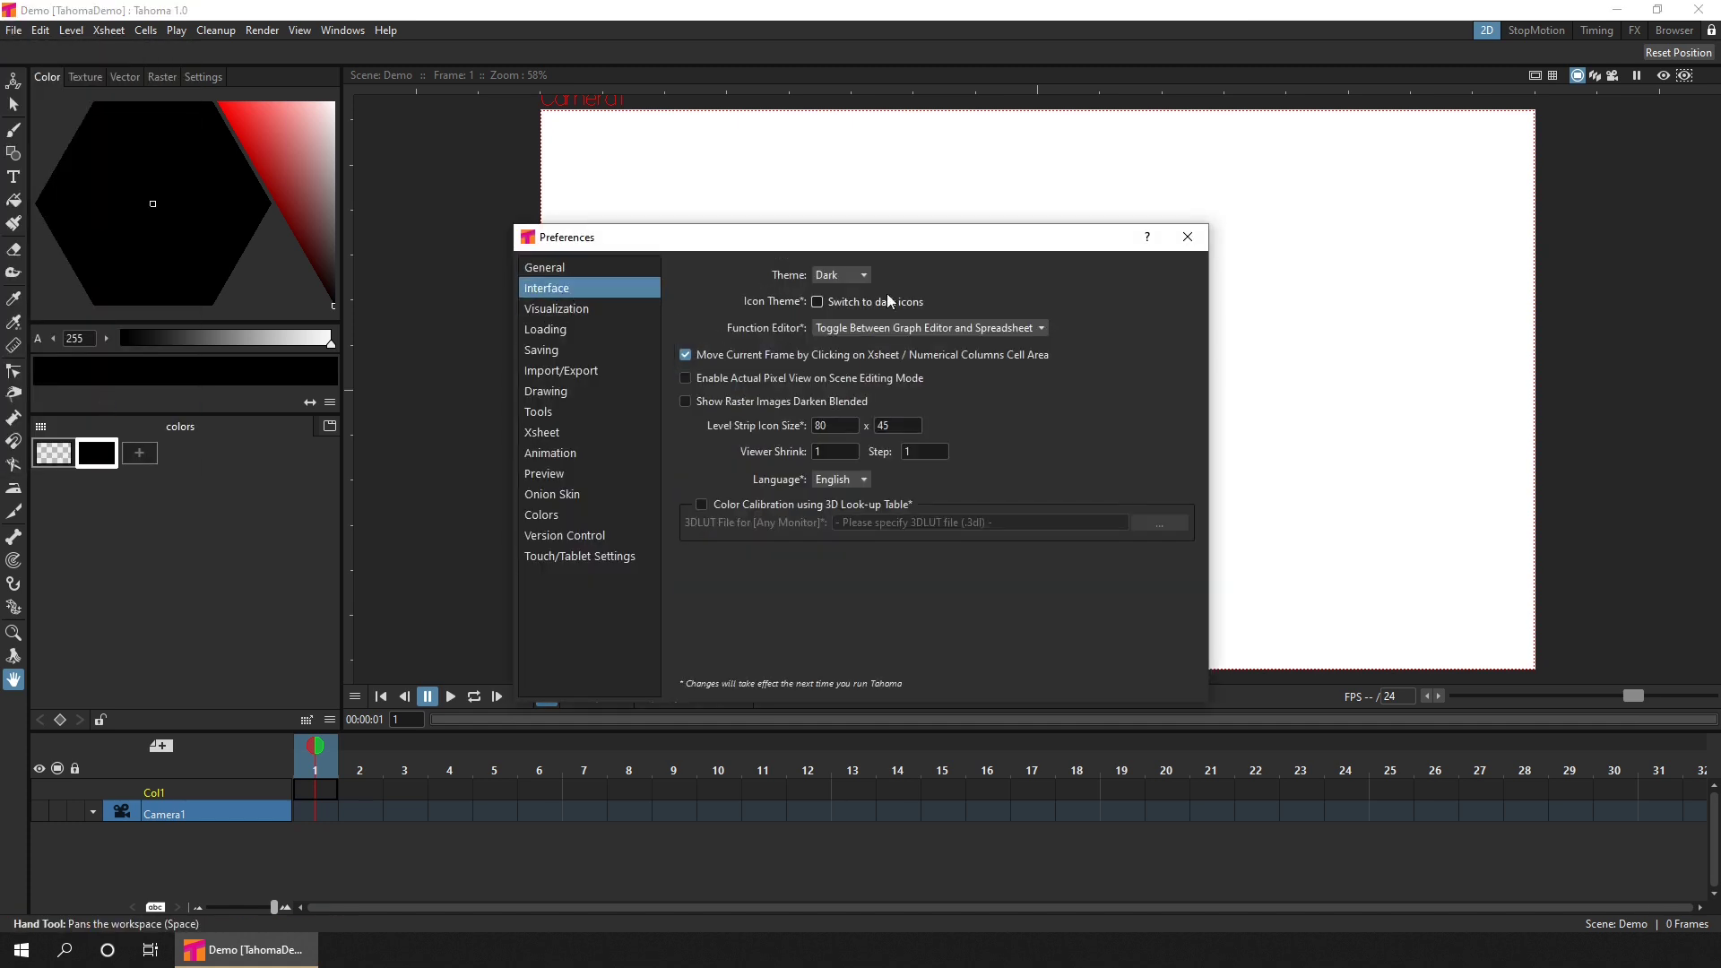
{"action": "left_click", "coordinate": [856, 276]}
{"action": "left_click", "coordinate": [847, 305]}
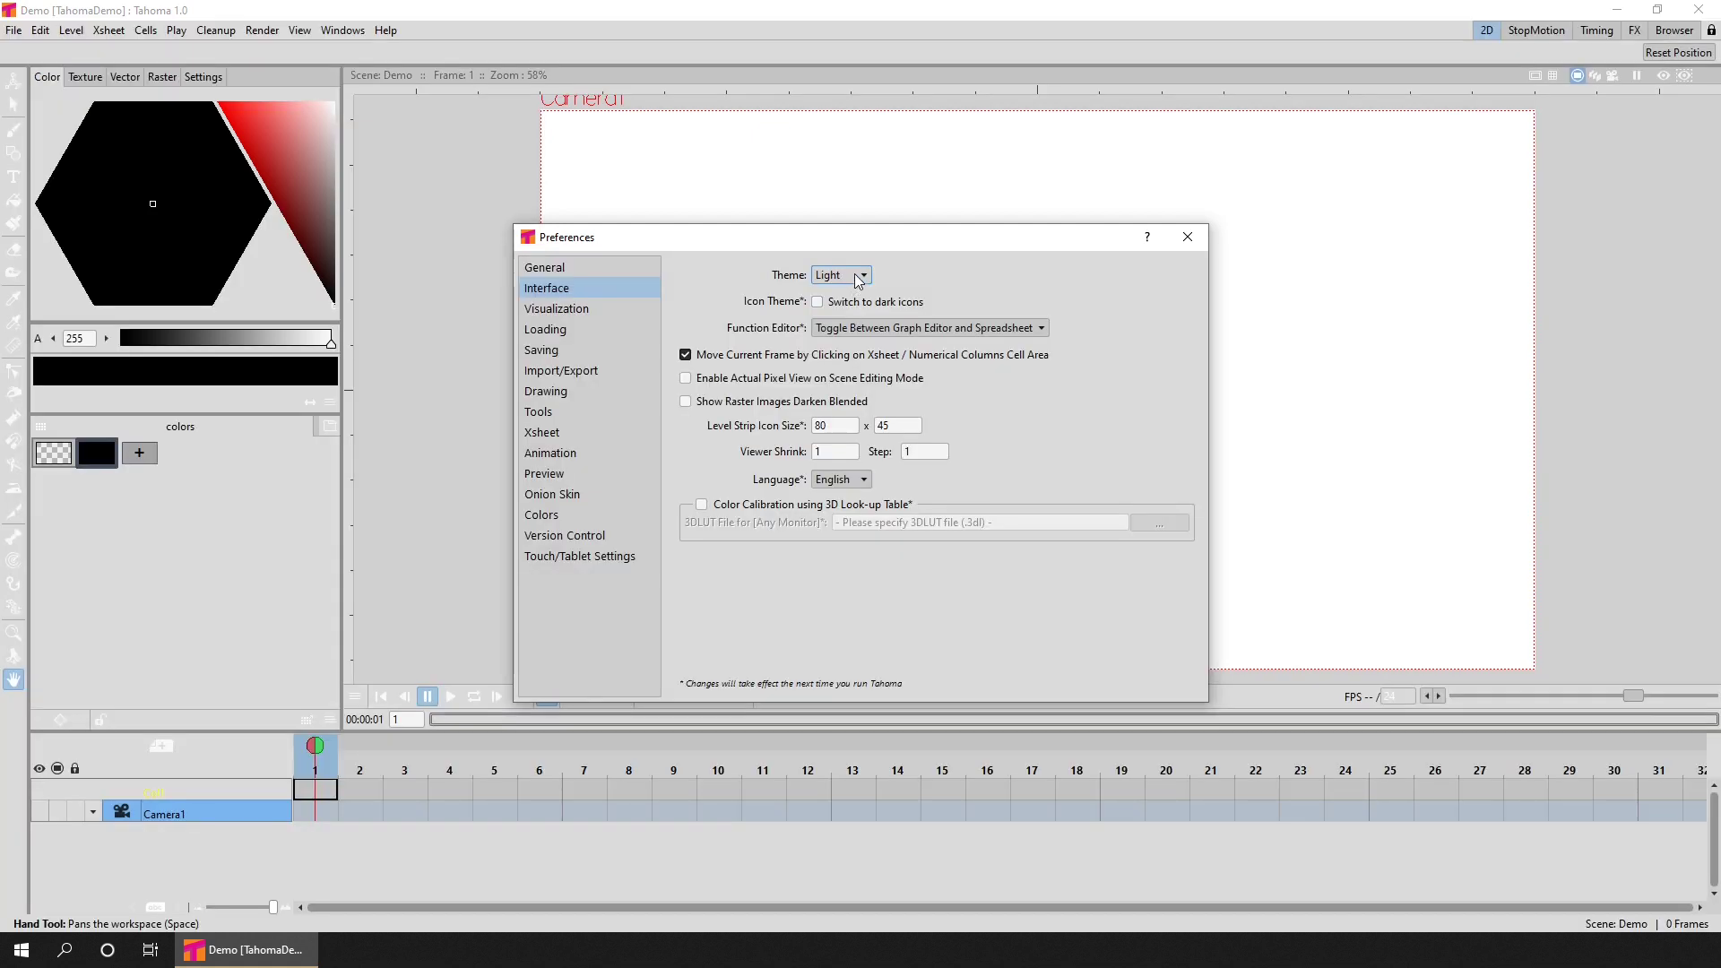
{"action": "left_click", "coordinate": [859, 278]}
{"action": "left_click", "coordinate": [847, 298]}
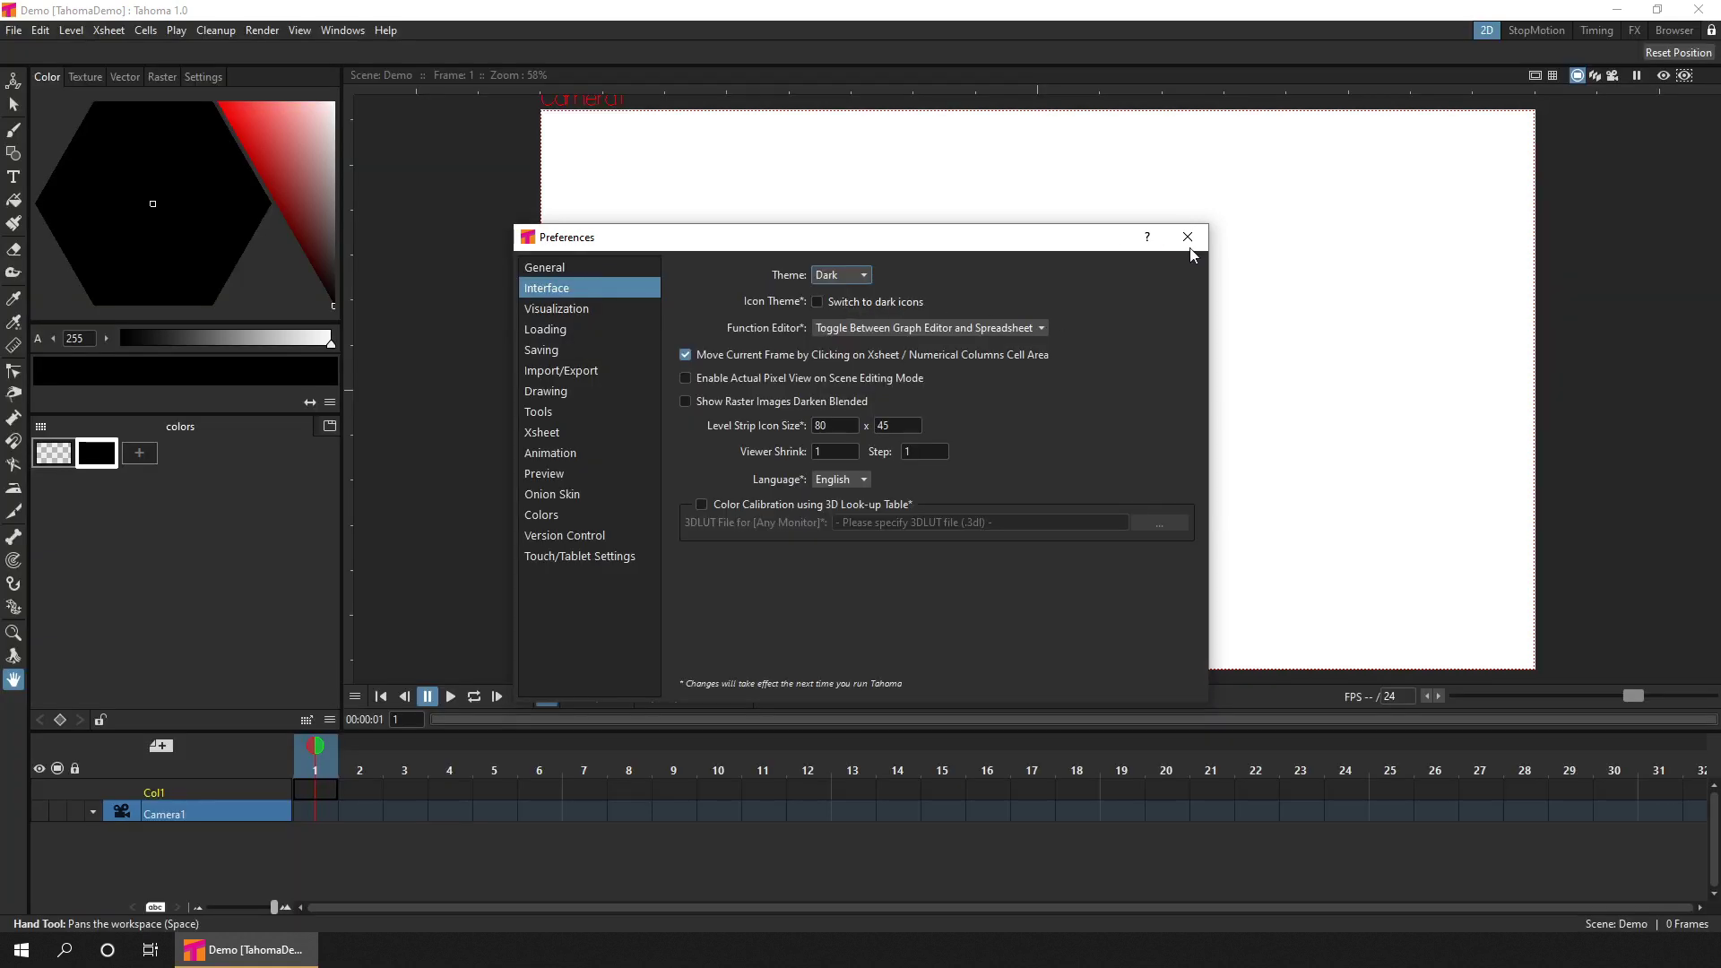
{"action": "left_click", "coordinate": [1186, 242]}
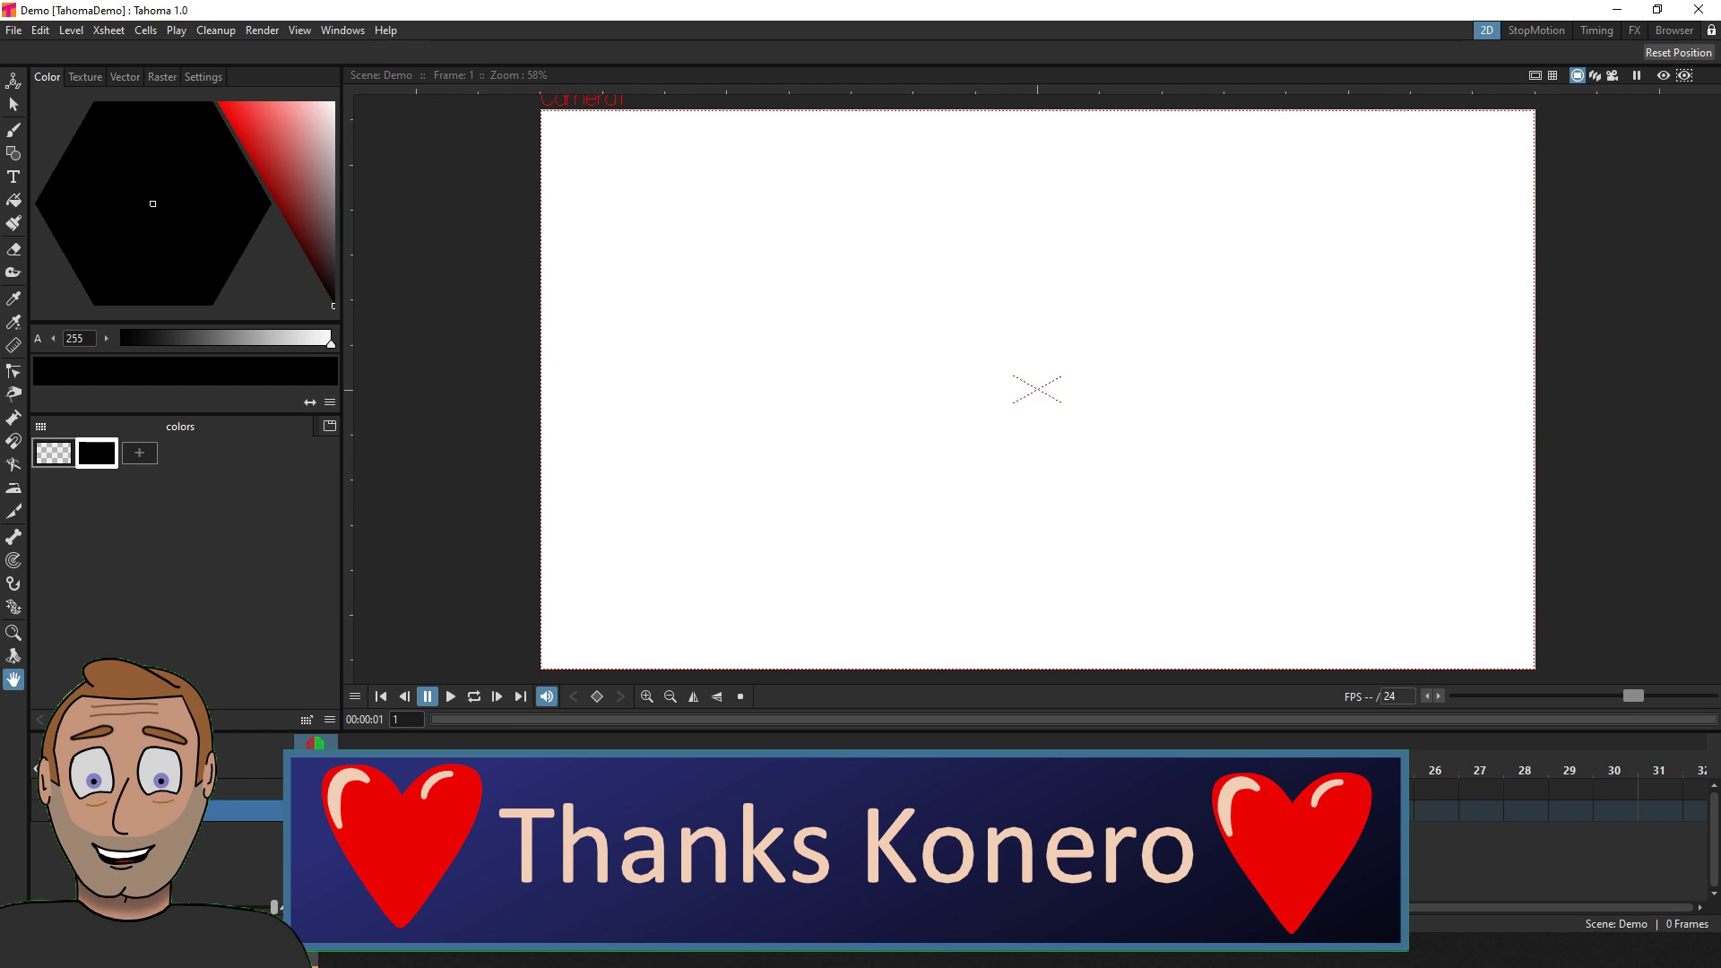
Step: Show the floating command bar and bring up its customisation dialog
{"action": "left_click", "coordinate": [342, 30]}
{"action": "left_click", "coordinate": [416, 52]}
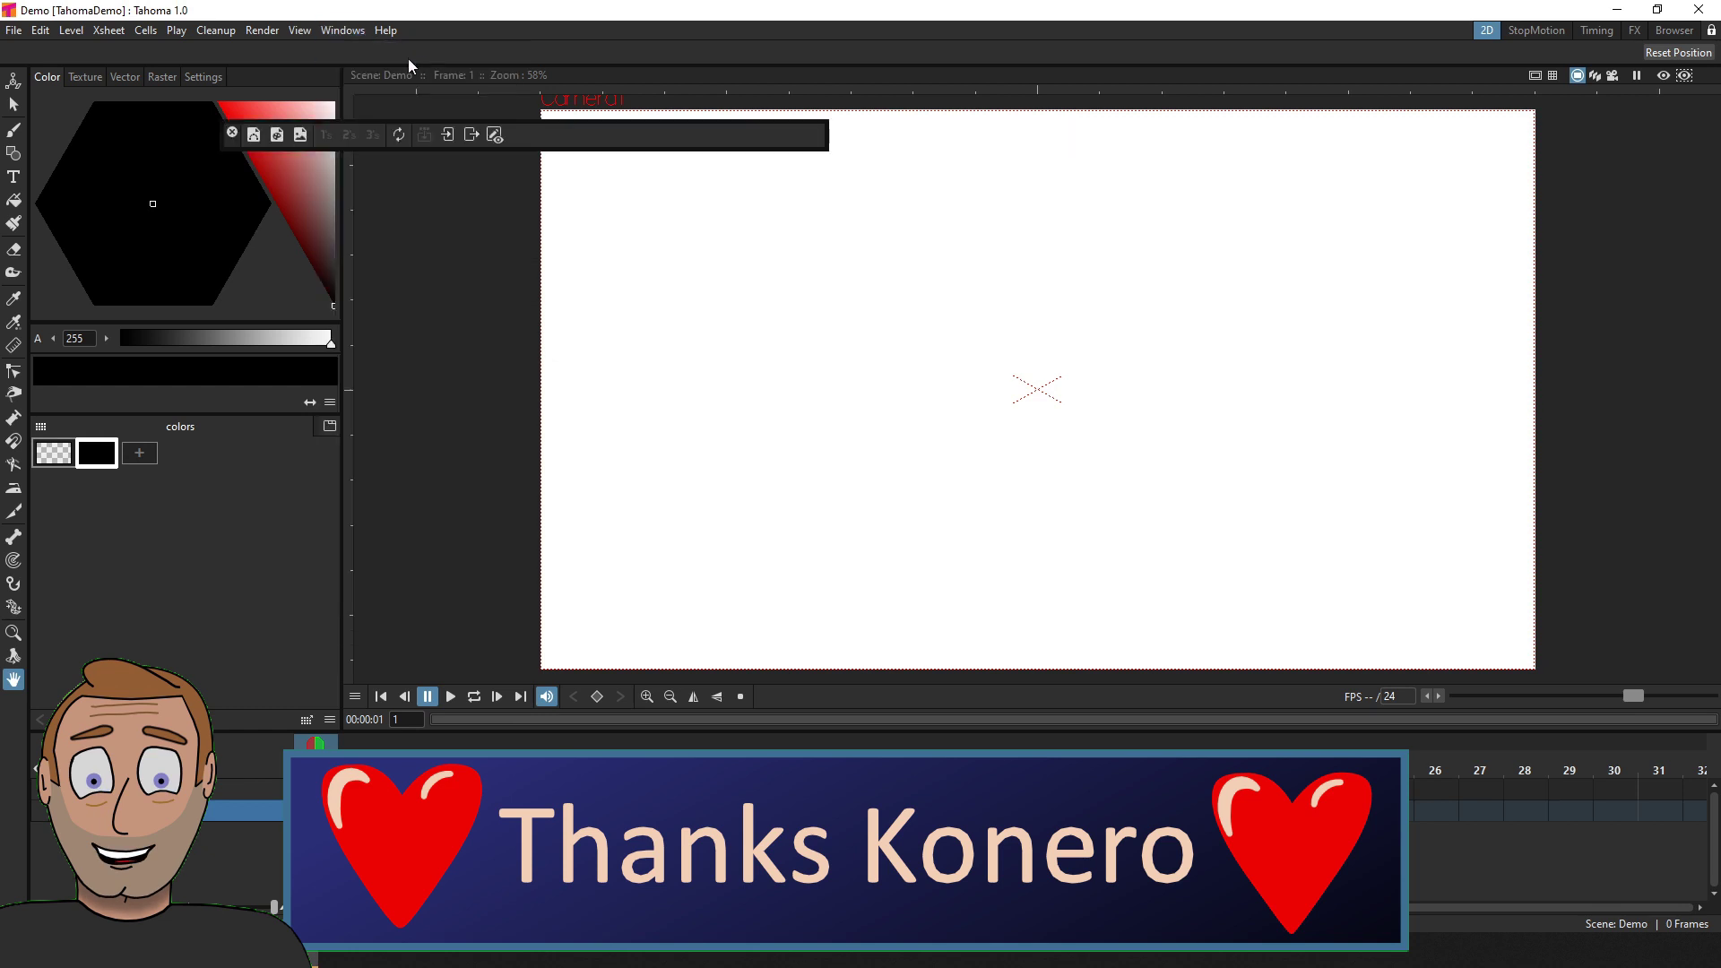
{"action": "right_click", "coordinate": [663, 133]}
{"action": "left_click", "coordinate": [750, 145]}
{"action": "left_click_drag", "start_coordinate": [358, 192], "coordinate": [663, 191]}
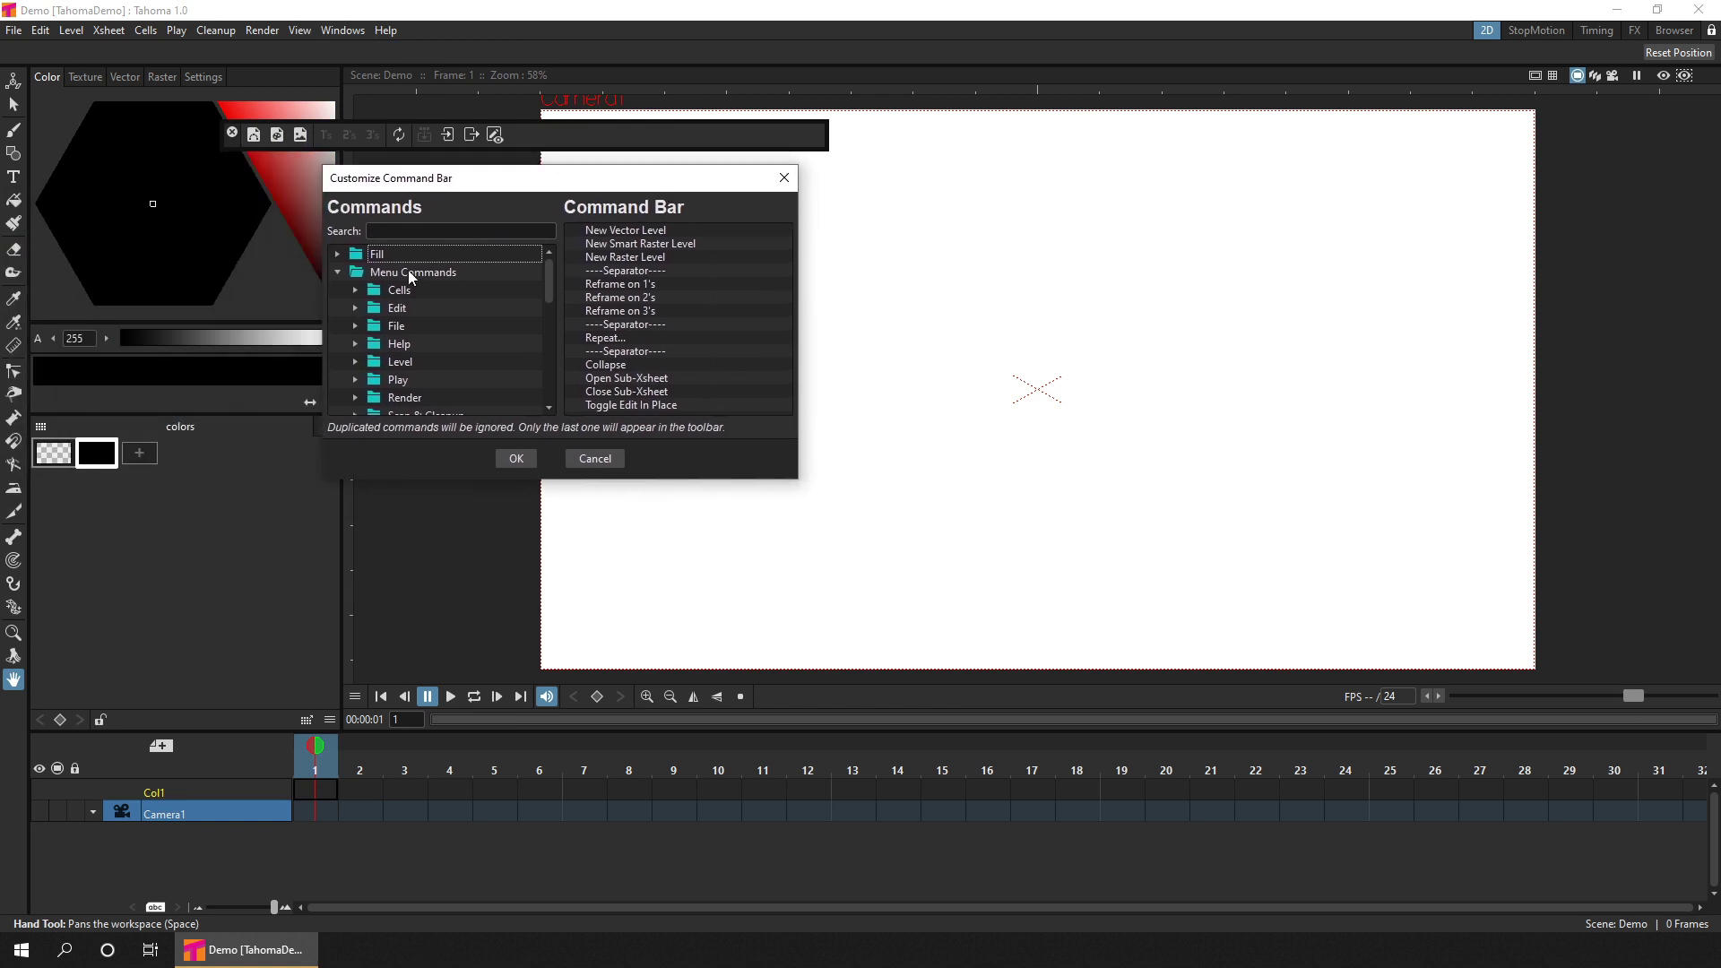
Step: Add Save All followed by a separator to the front of the command bar
{"action": "left_click", "coordinate": [357, 326]}
{"action": "left_click_drag", "start_coordinate": [548, 269], "coordinate": [546, 336]}
{"action": "left_click_drag", "start_coordinate": [411, 332], "coordinate": [636, 223]}
{"action": "left_click_drag", "start_coordinate": [550, 331], "coordinate": [546, 407]}
{"action": "left_click_drag", "start_coordinate": [390, 394], "coordinate": [598, 239]}
{"action": "left_click", "coordinate": [516, 458]}
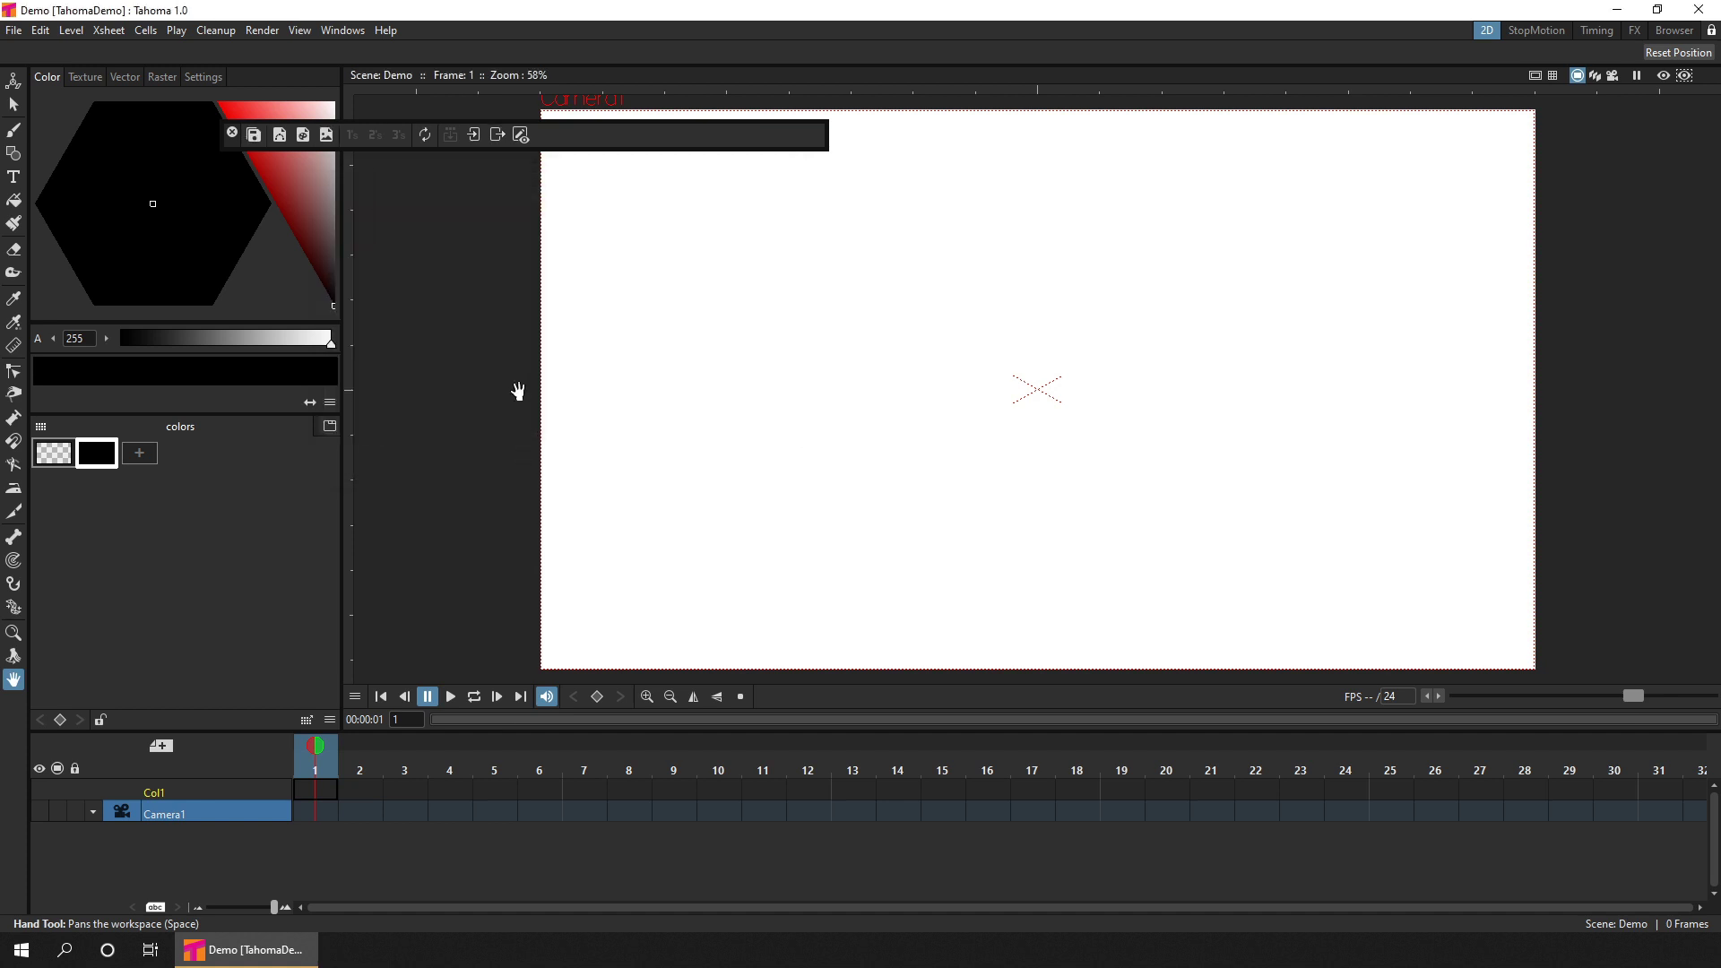
Step: Close the floating command bar, enlarge the colour area, and adjust the viewer/Xsheet split
{"action": "left_click", "coordinate": [233, 134]}
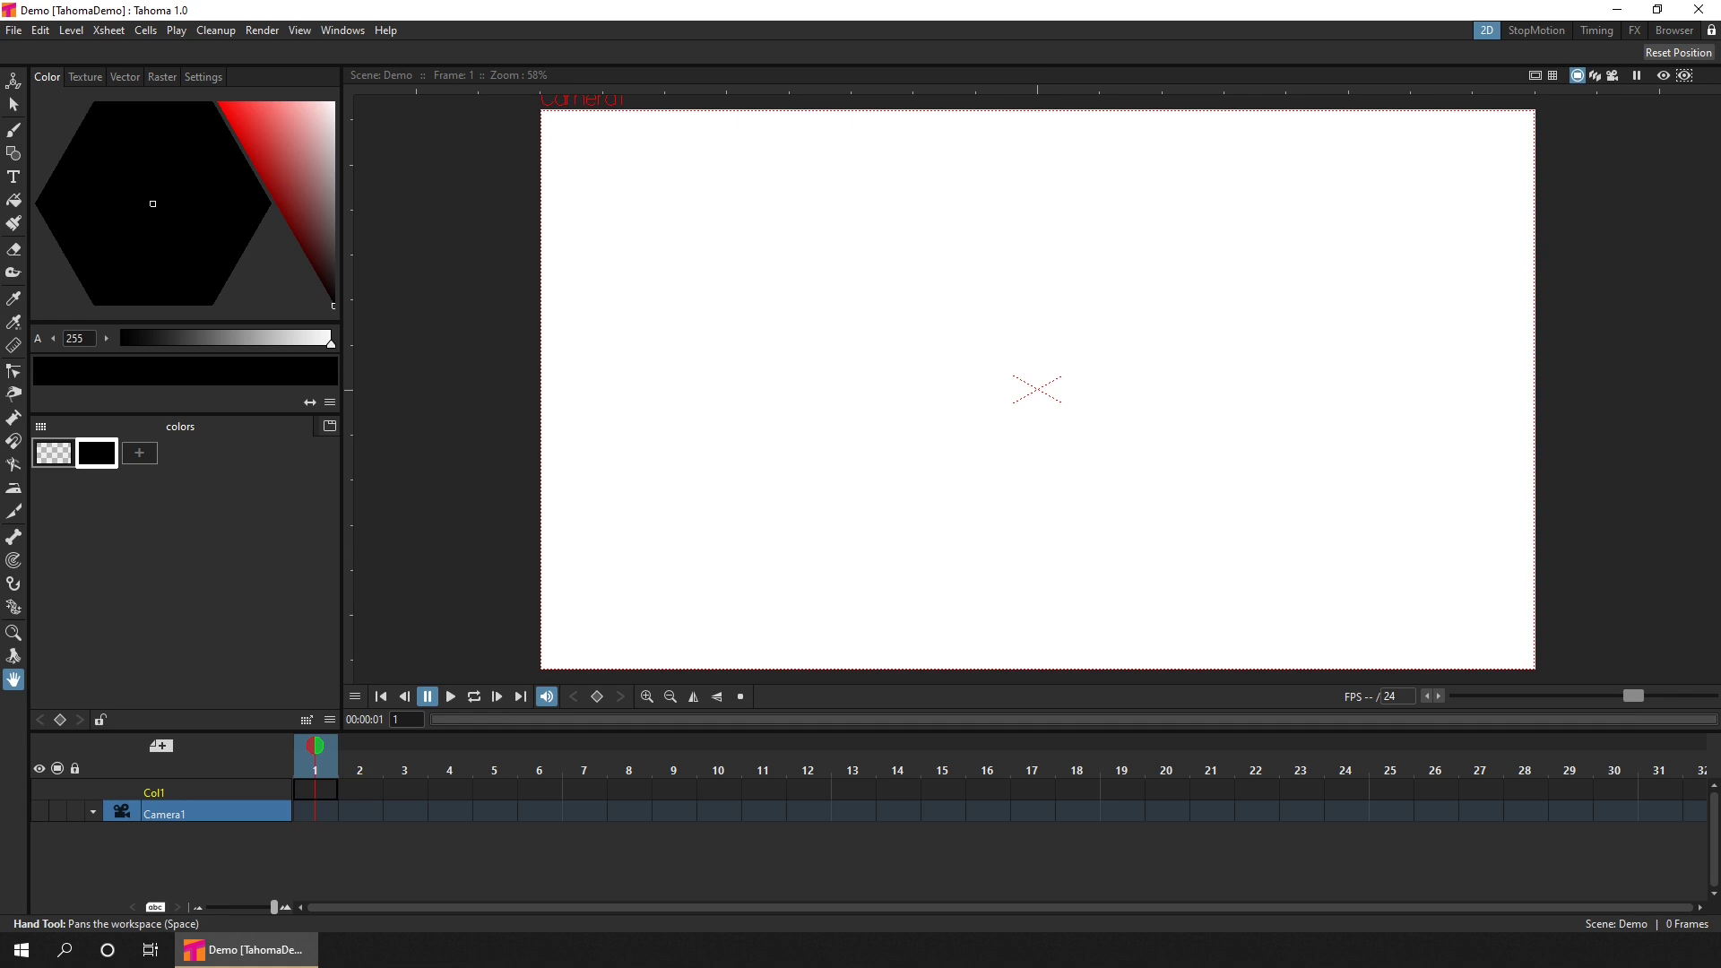
{"action": "left_click_drag", "start_coordinate": [268, 413], "coordinate": [271, 440]}
{"action": "mouse_move", "coordinate": [273, 733]}
{"action": "left_mouse_down"}
{"action": "mouse_move", "coordinate": [251, 492]}
{"action": "mouse_move", "coordinate": [244, 857]}
{"action": "mouse_move", "coordinate": [249, 712]}
{"action": "left_mouse_up"}
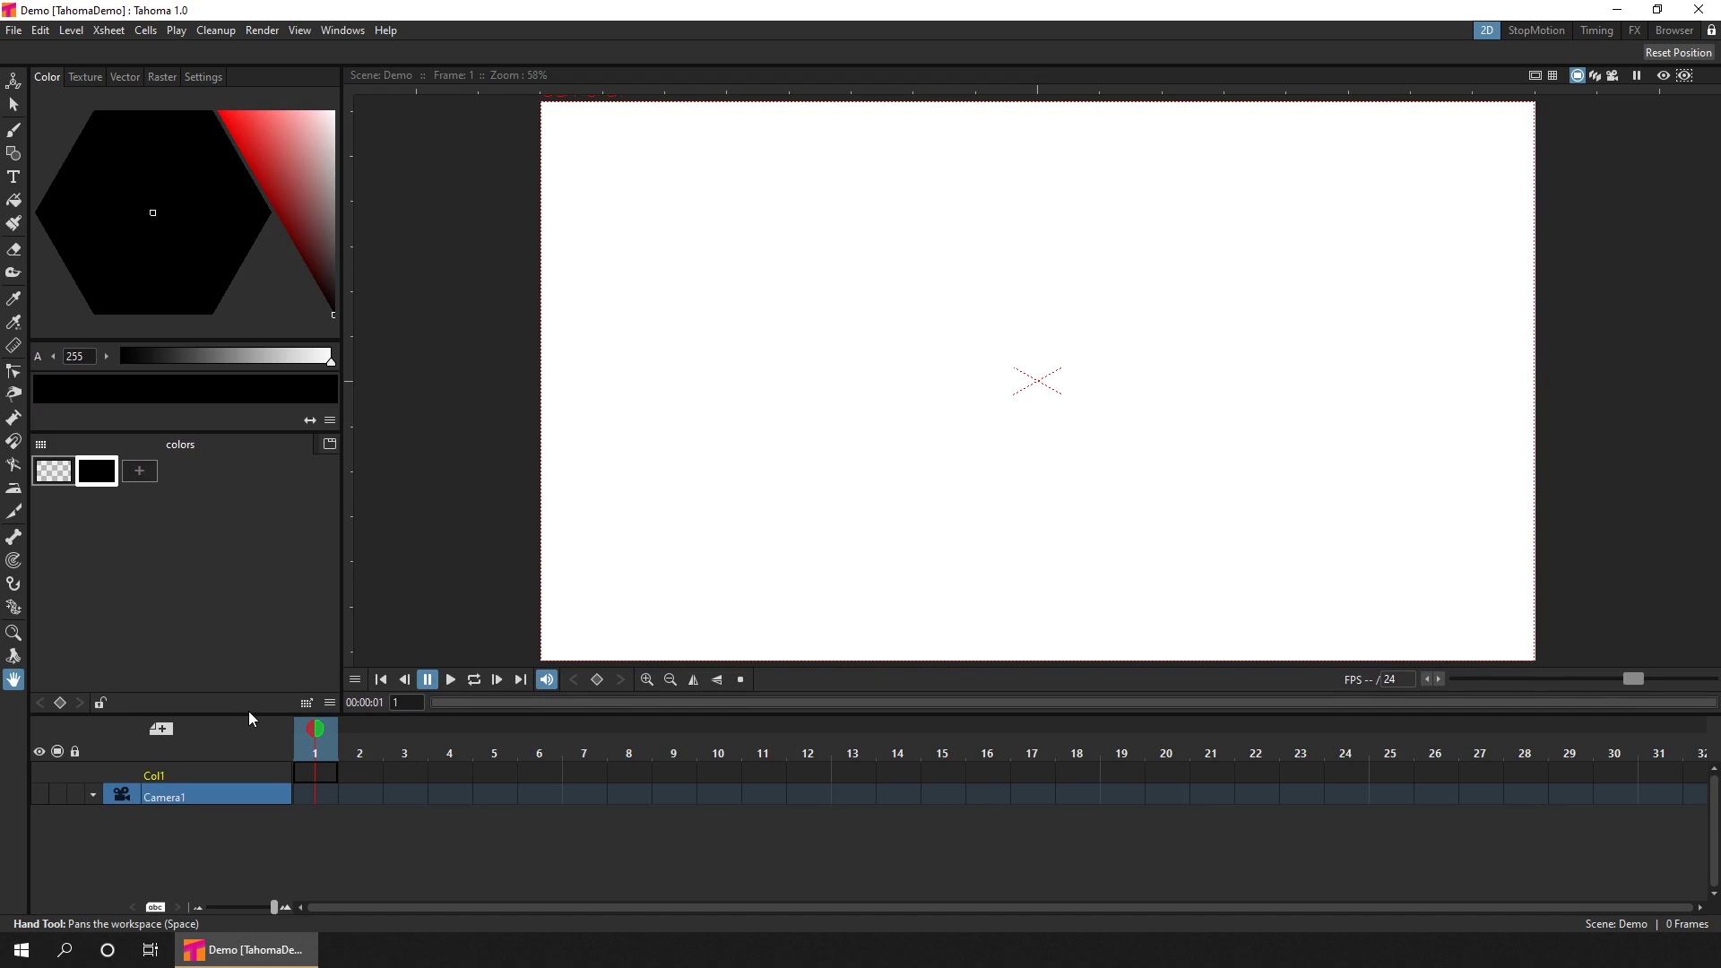
Step: Unlock the room, undock the Level Palette, dock it back under the style editor, and relock
{"action": "left_click", "coordinate": [1712, 32]}
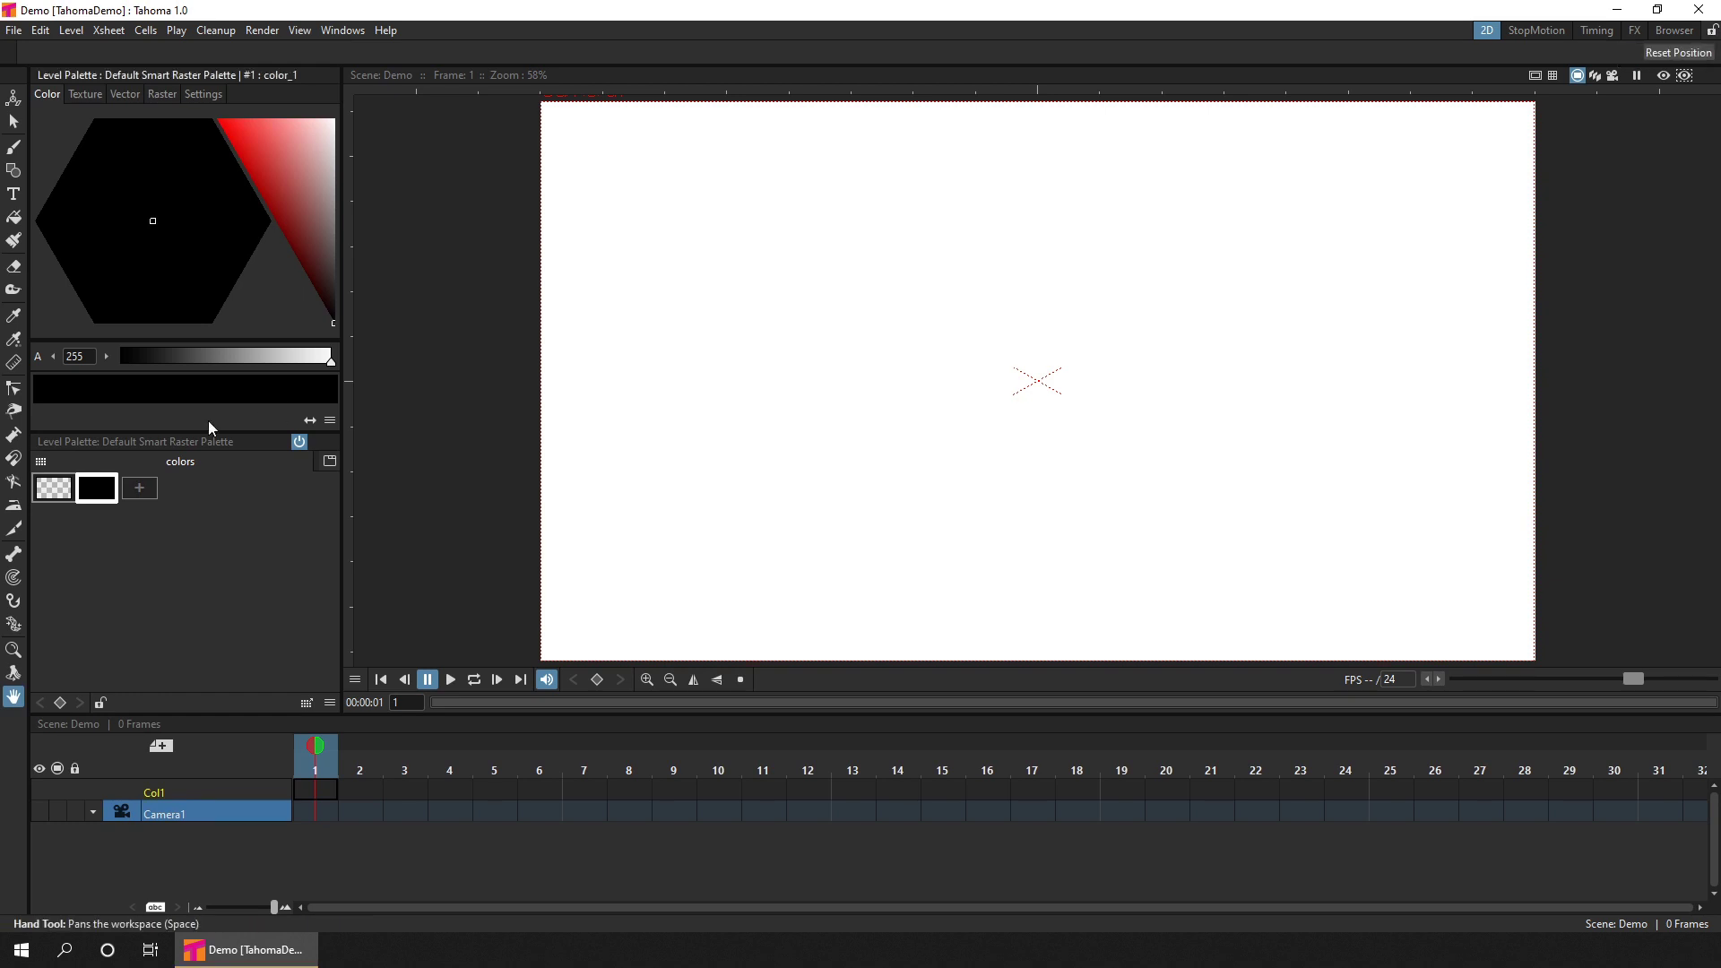
{"action": "left_click_drag", "start_coordinate": [204, 438], "coordinate": [219, 712]}
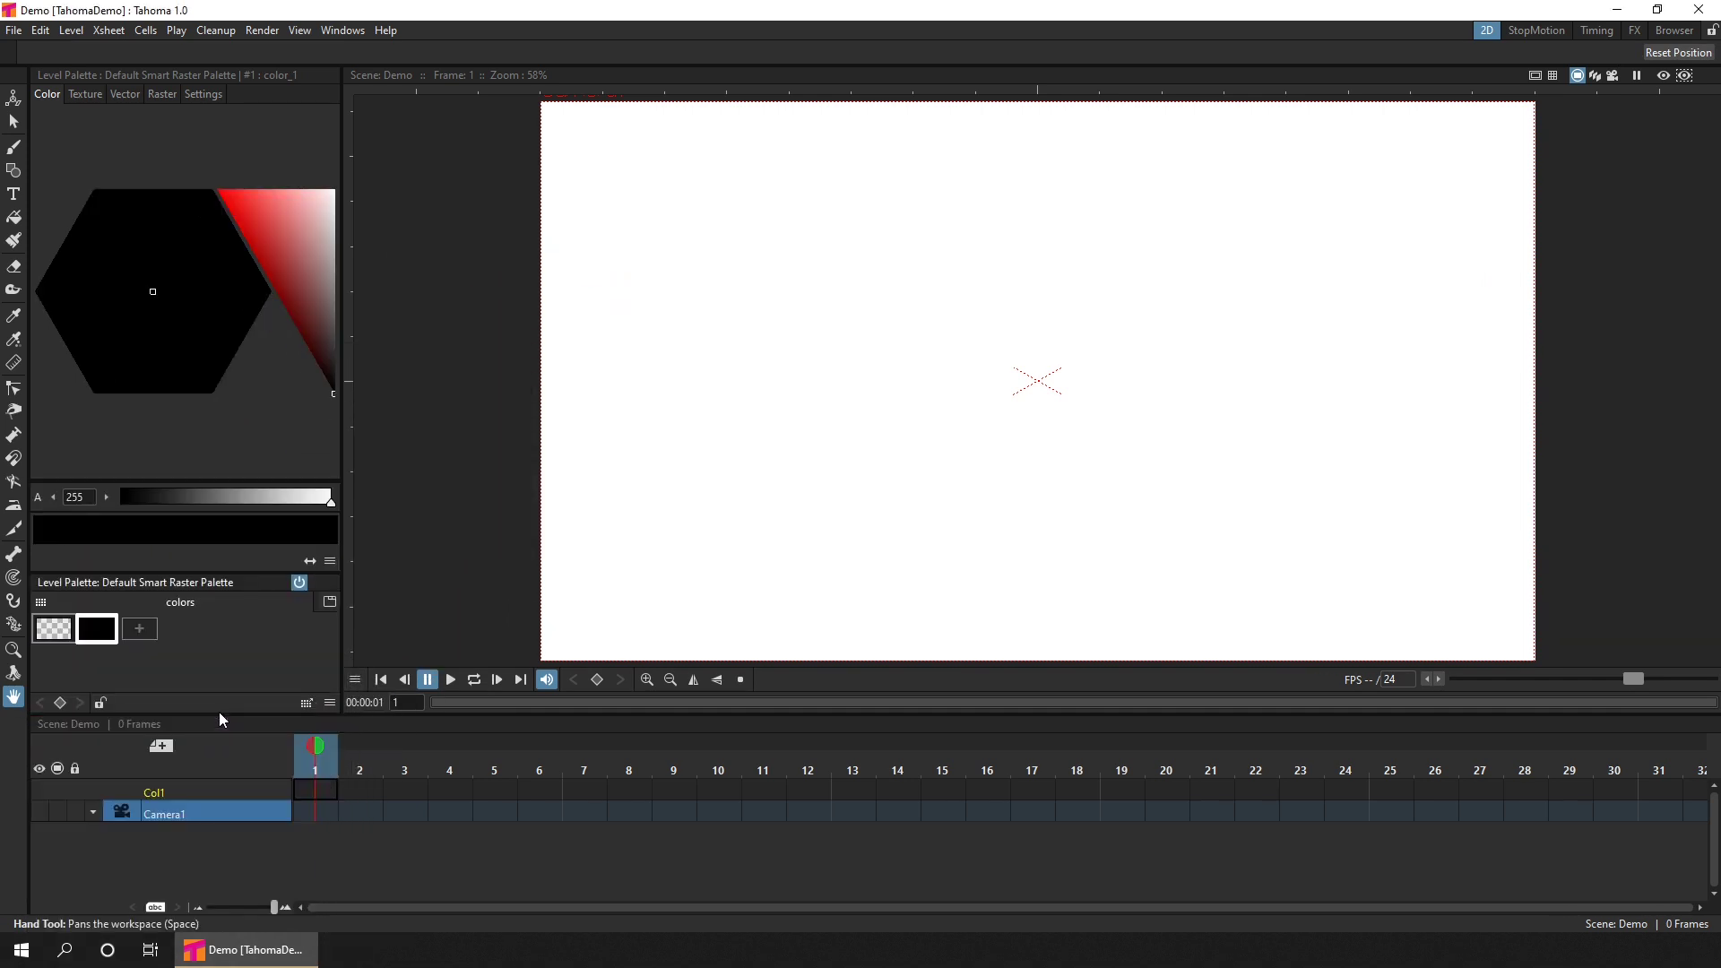
{"action": "left_click_drag", "start_coordinate": [282, 567], "coordinate": [282, 411]}
{"action": "left_click", "coordinate": [1710, 38]}
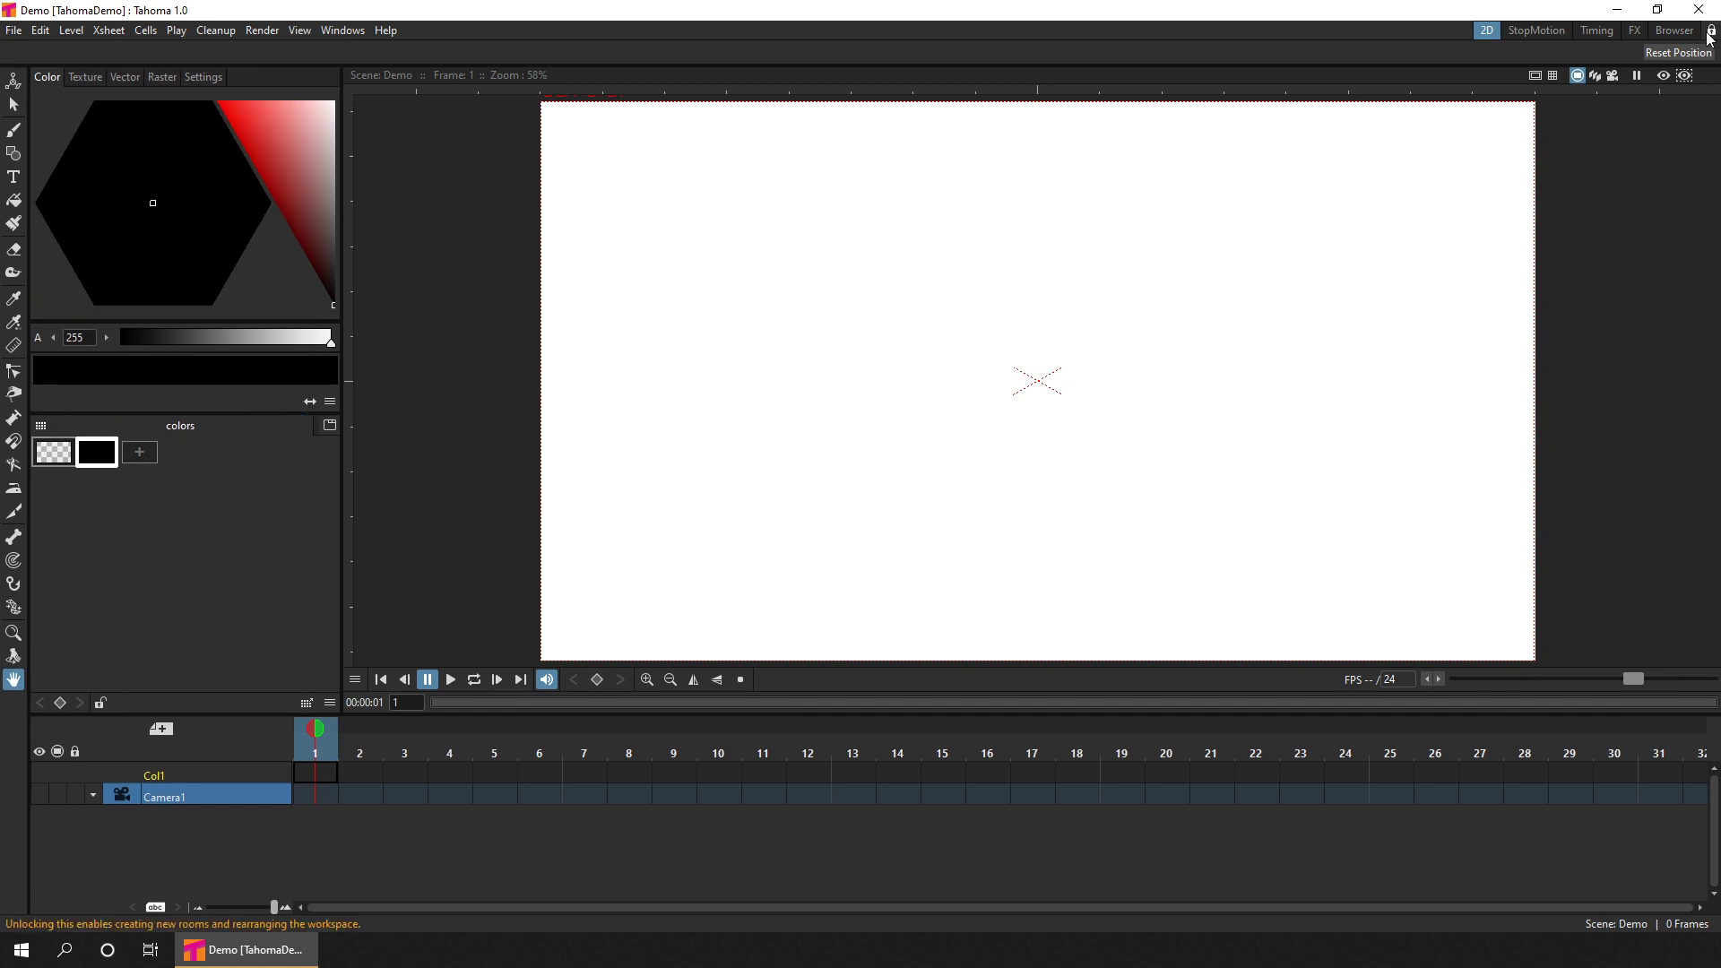
Step: Visit the StopMotion room, then move on to the Timing room
{"action": "left_click", "coordinate": [1520, 33]}
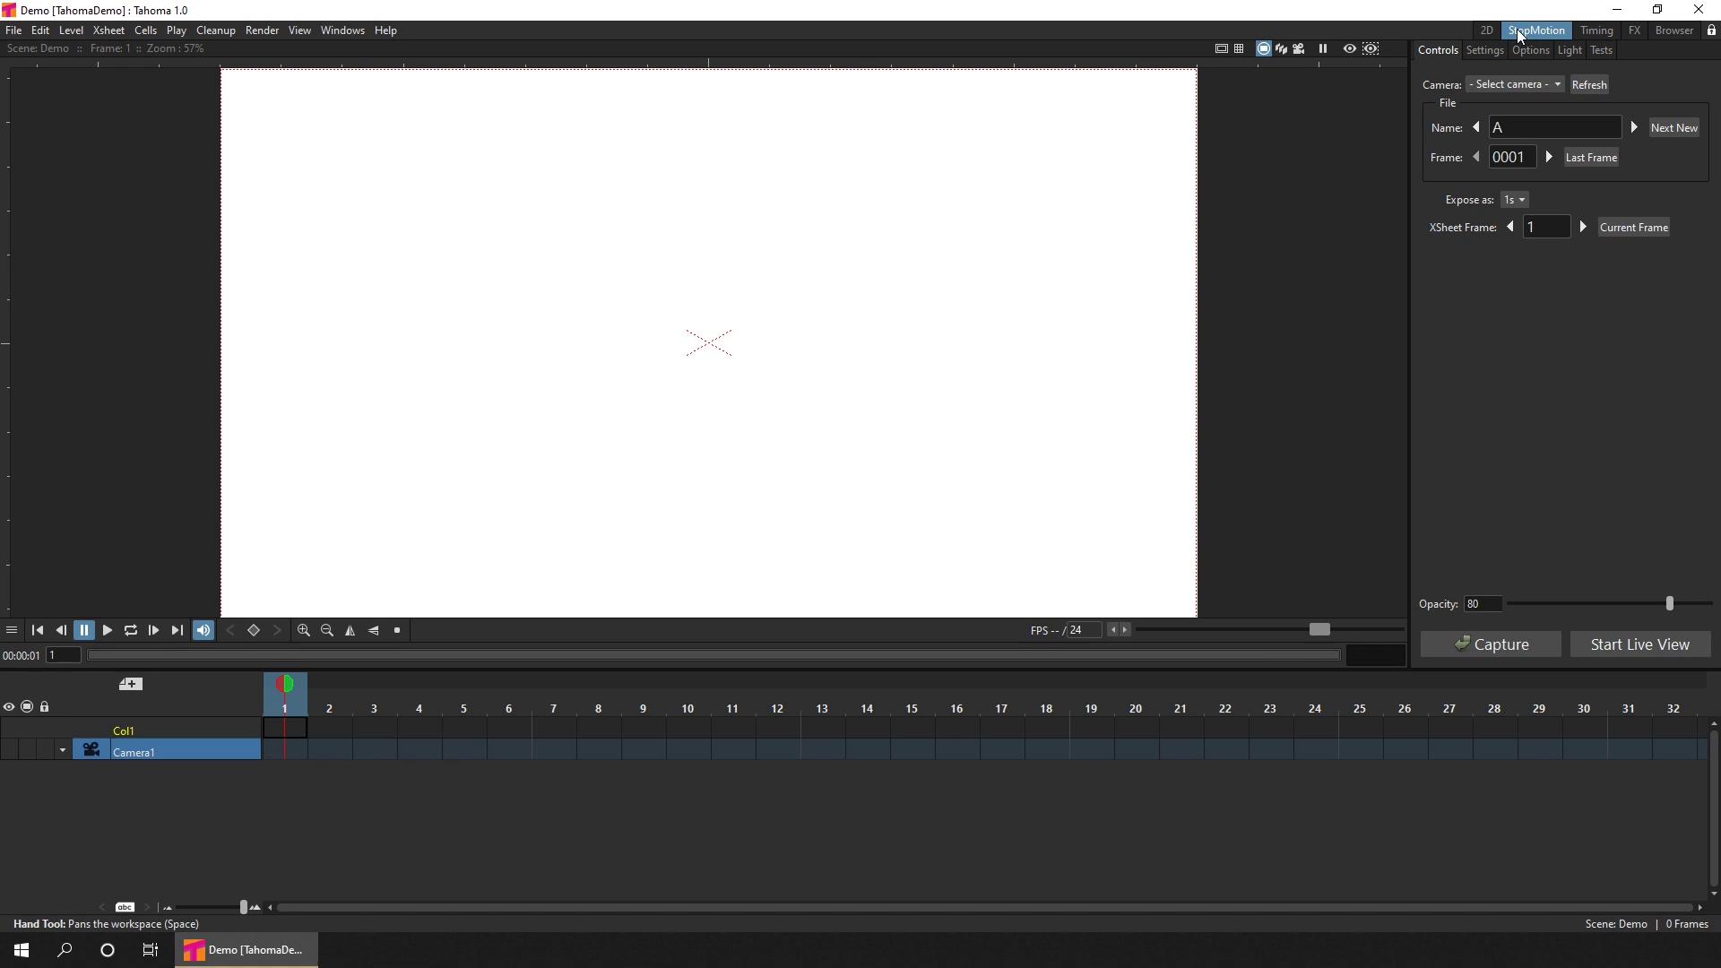
{"action": "left_click", "coordinate": [1585, 32]}
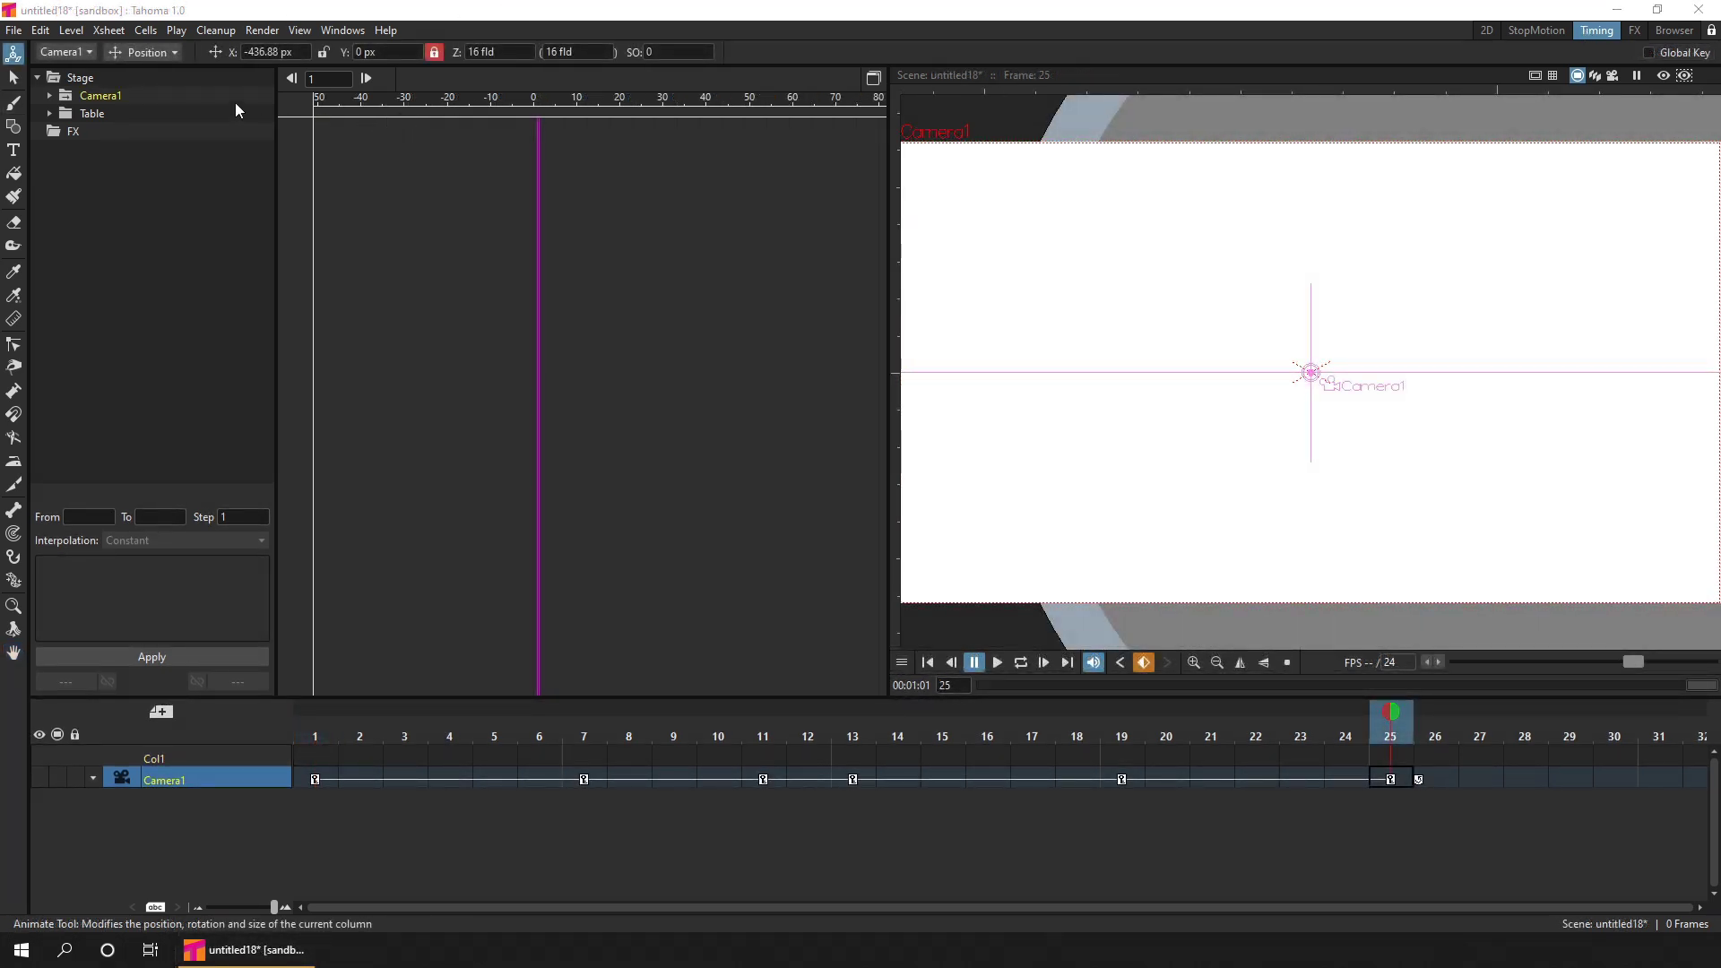
Step: Show only Camera1's animated channels in the Function Editor and fit all curves to view
{"action": "left_click", "coordinate": [67, 96]}
{"action": "right_click", "coordinate": [74, 101]}
{"action": "left_click", "coordinate": [93, 109]}
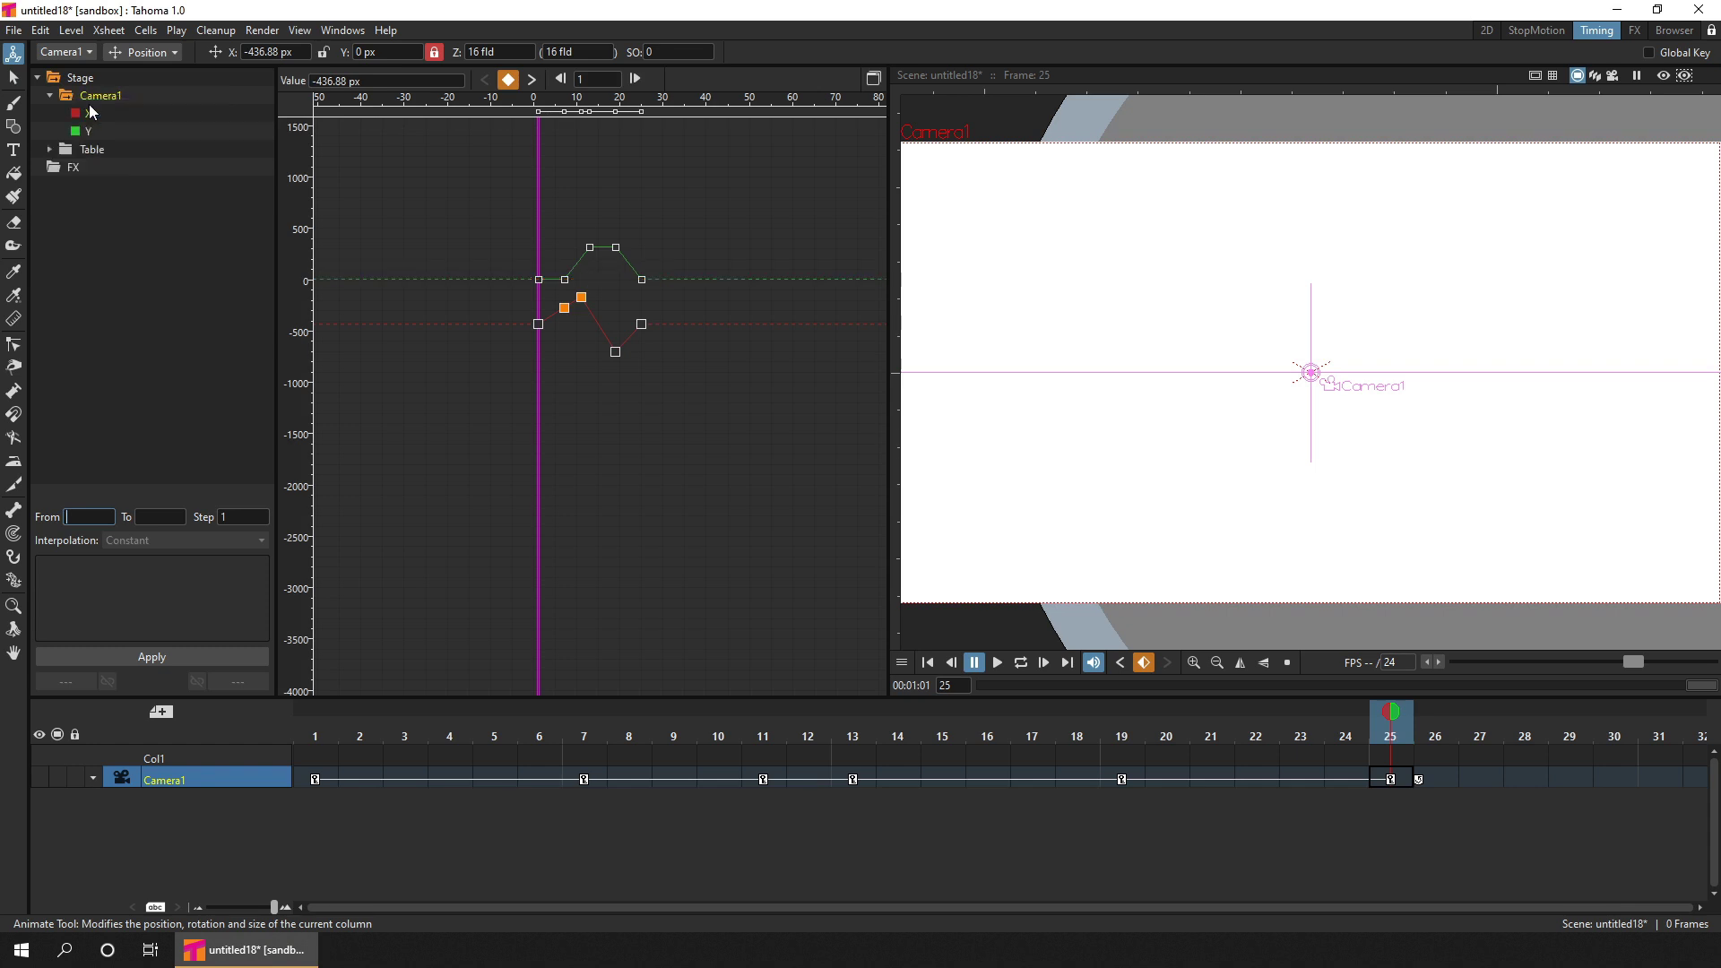
{"action": "left_click", "coordinate": [875, 80]}
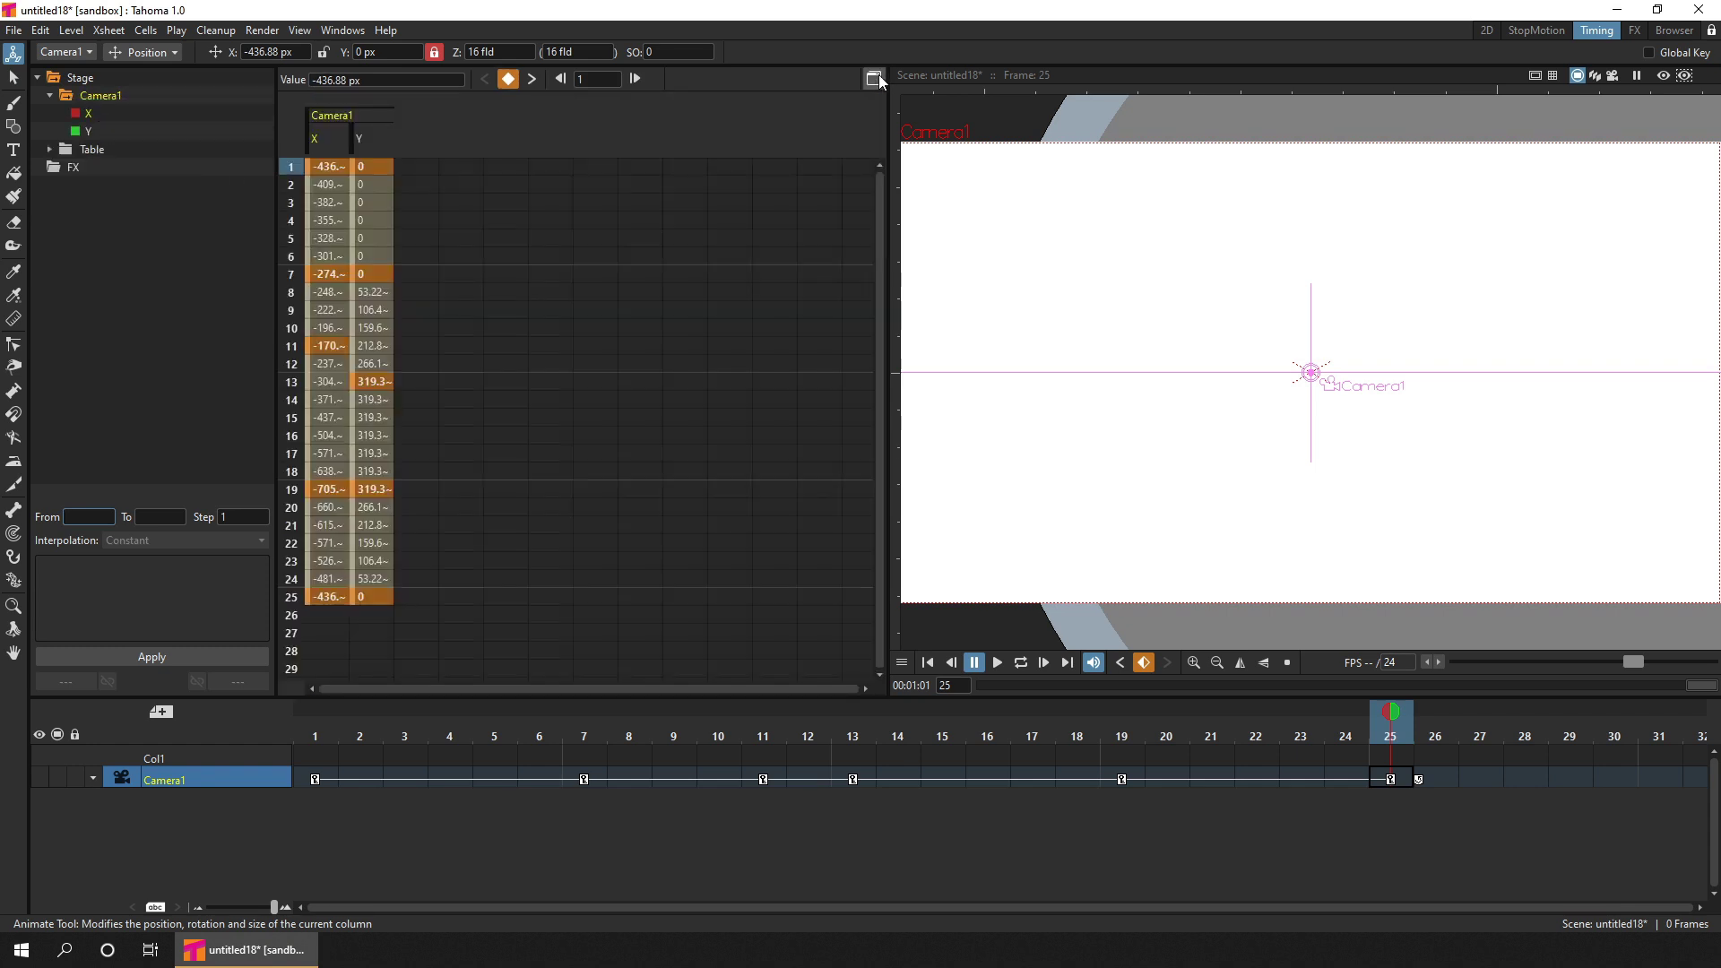
{"action": "left_click", "coordinate": [876, 81]}
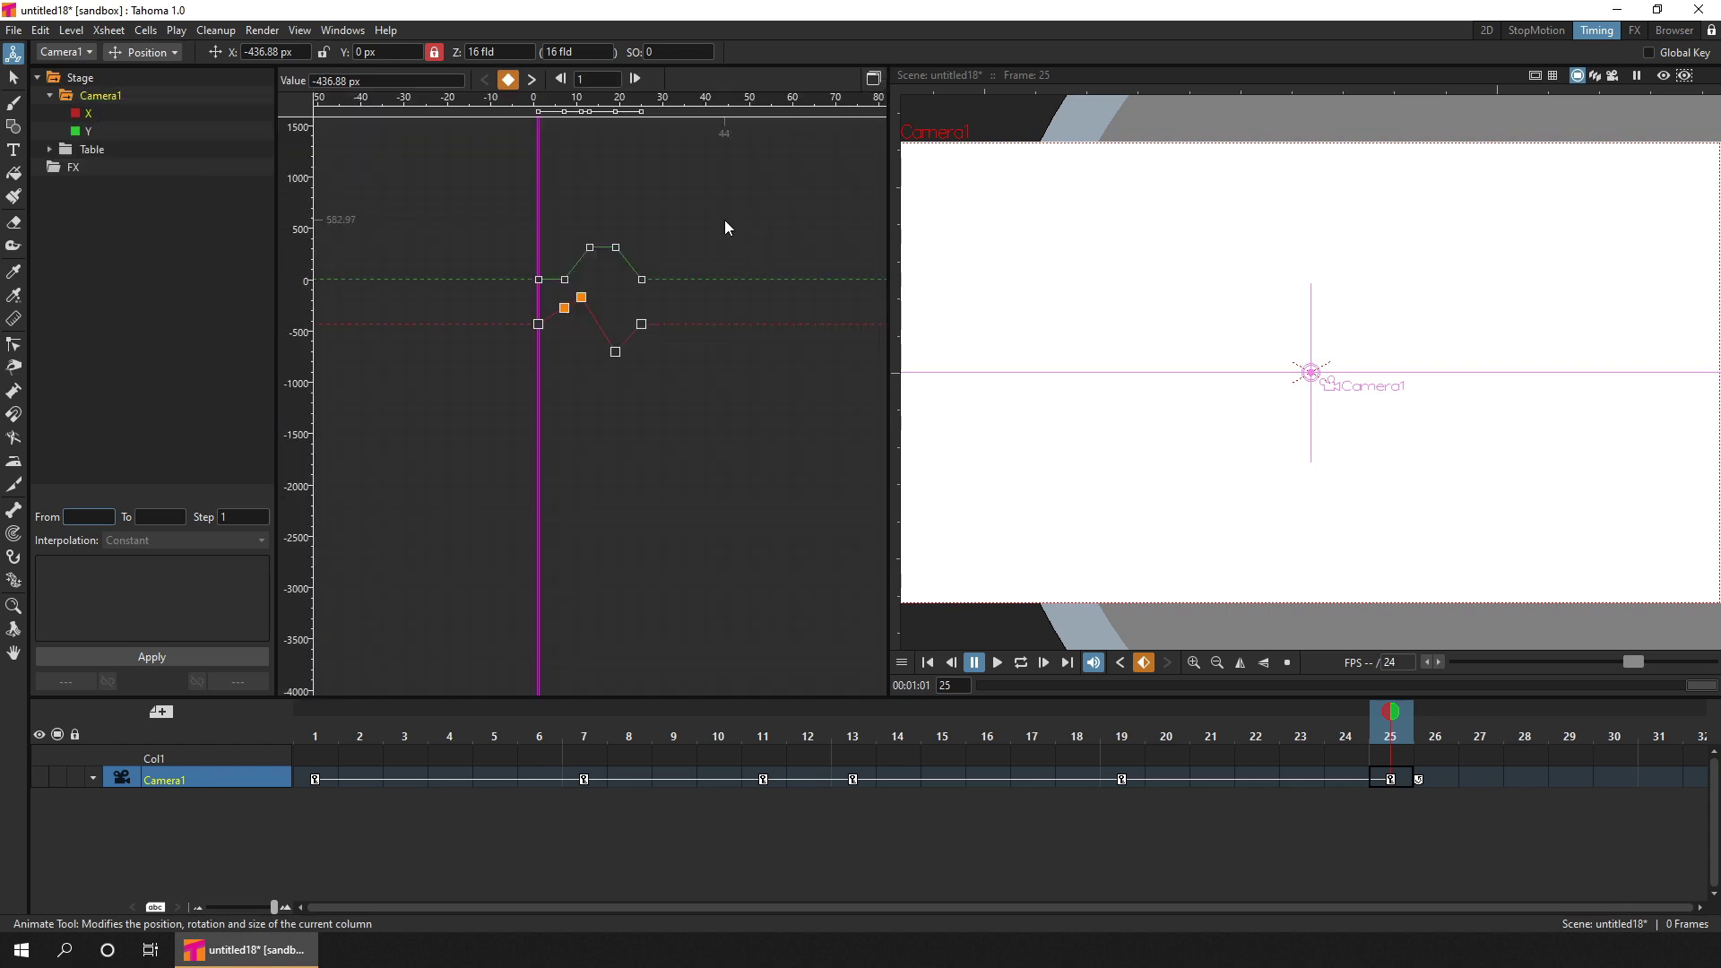
{"action": "left_click", "coordinate": [724, 219]}
{"action": "key", "text": "f"}
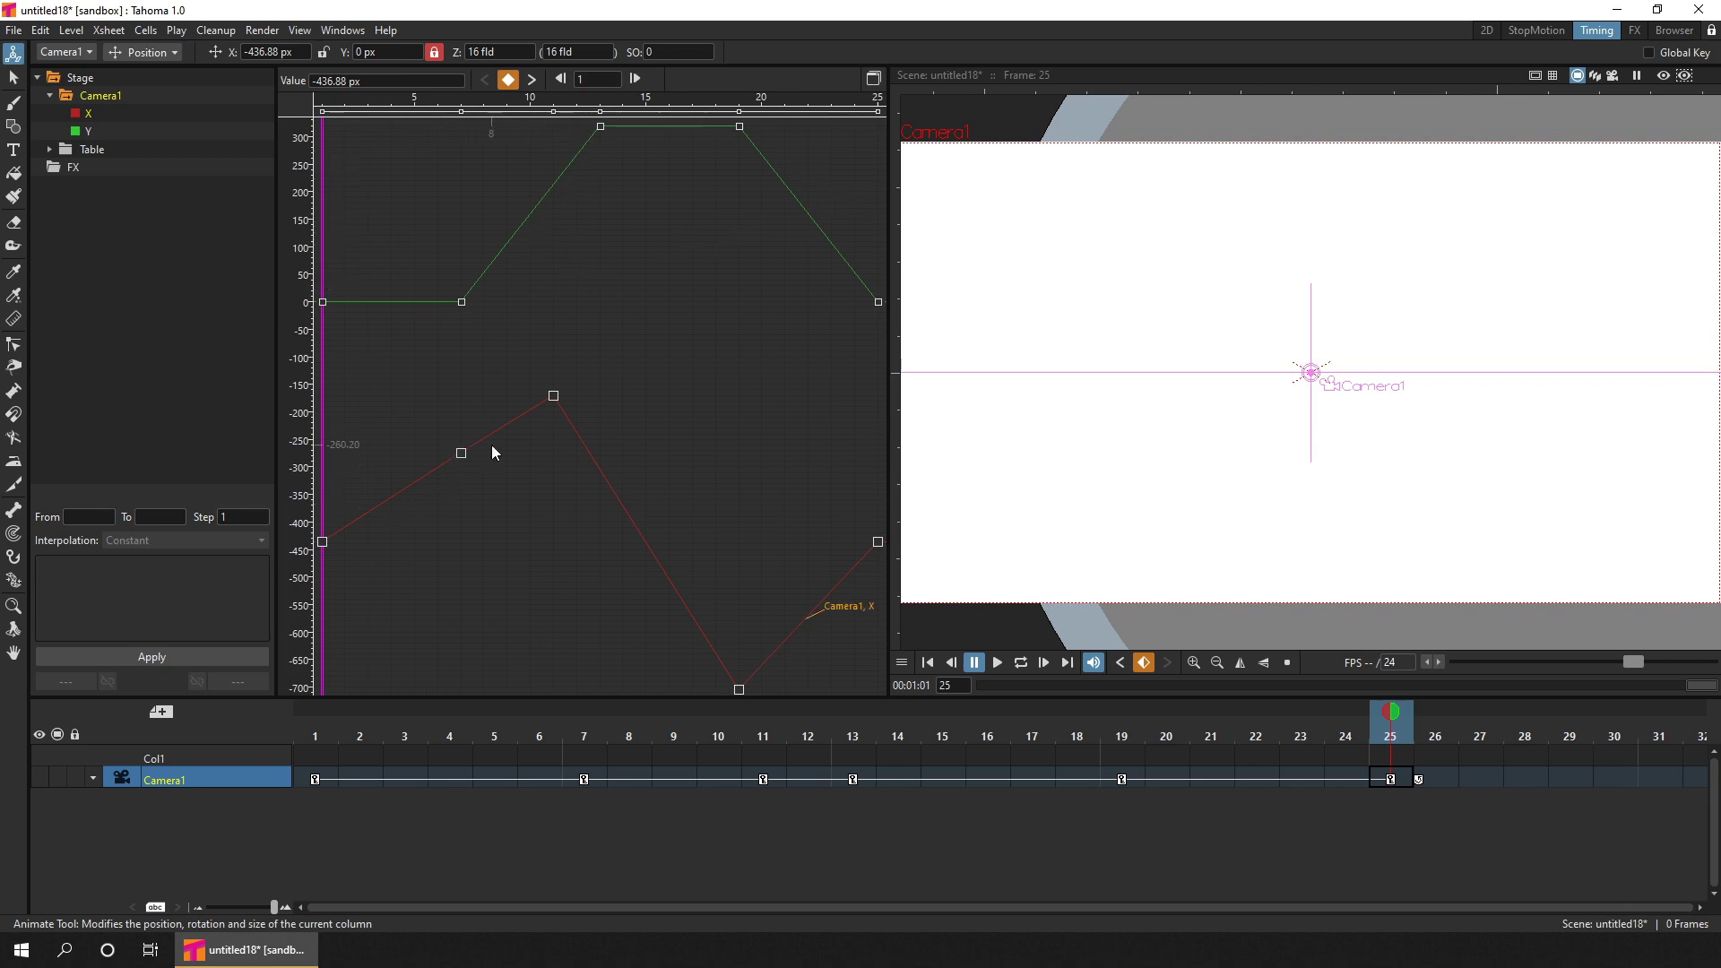
Step: Drag the red X-curve keyframe from frame 11 to frame 12 and adjust the neighbouring keys
{"action": "mouse_move", "coordinate": [553, 399]}
{"action": "left_mouse_down"}
{"action": "mouse_move", "coordinate": [558, 571]}
{"action": "mouse_move", "coordinate": [576, 410]}
{"action": "left_mouse_up"}
{"action": "left_click_drag", "start_coordinate": [411, 364], "coordinate": [652, 495]}
{"action": "left_click_drag", "start_coordinate": [574, 409], "coordinate": [530, 393]}
{"action": "left_click", "coordinate": [513, 385]}
{"action": "left_click", "coordinate": [52, 151]}
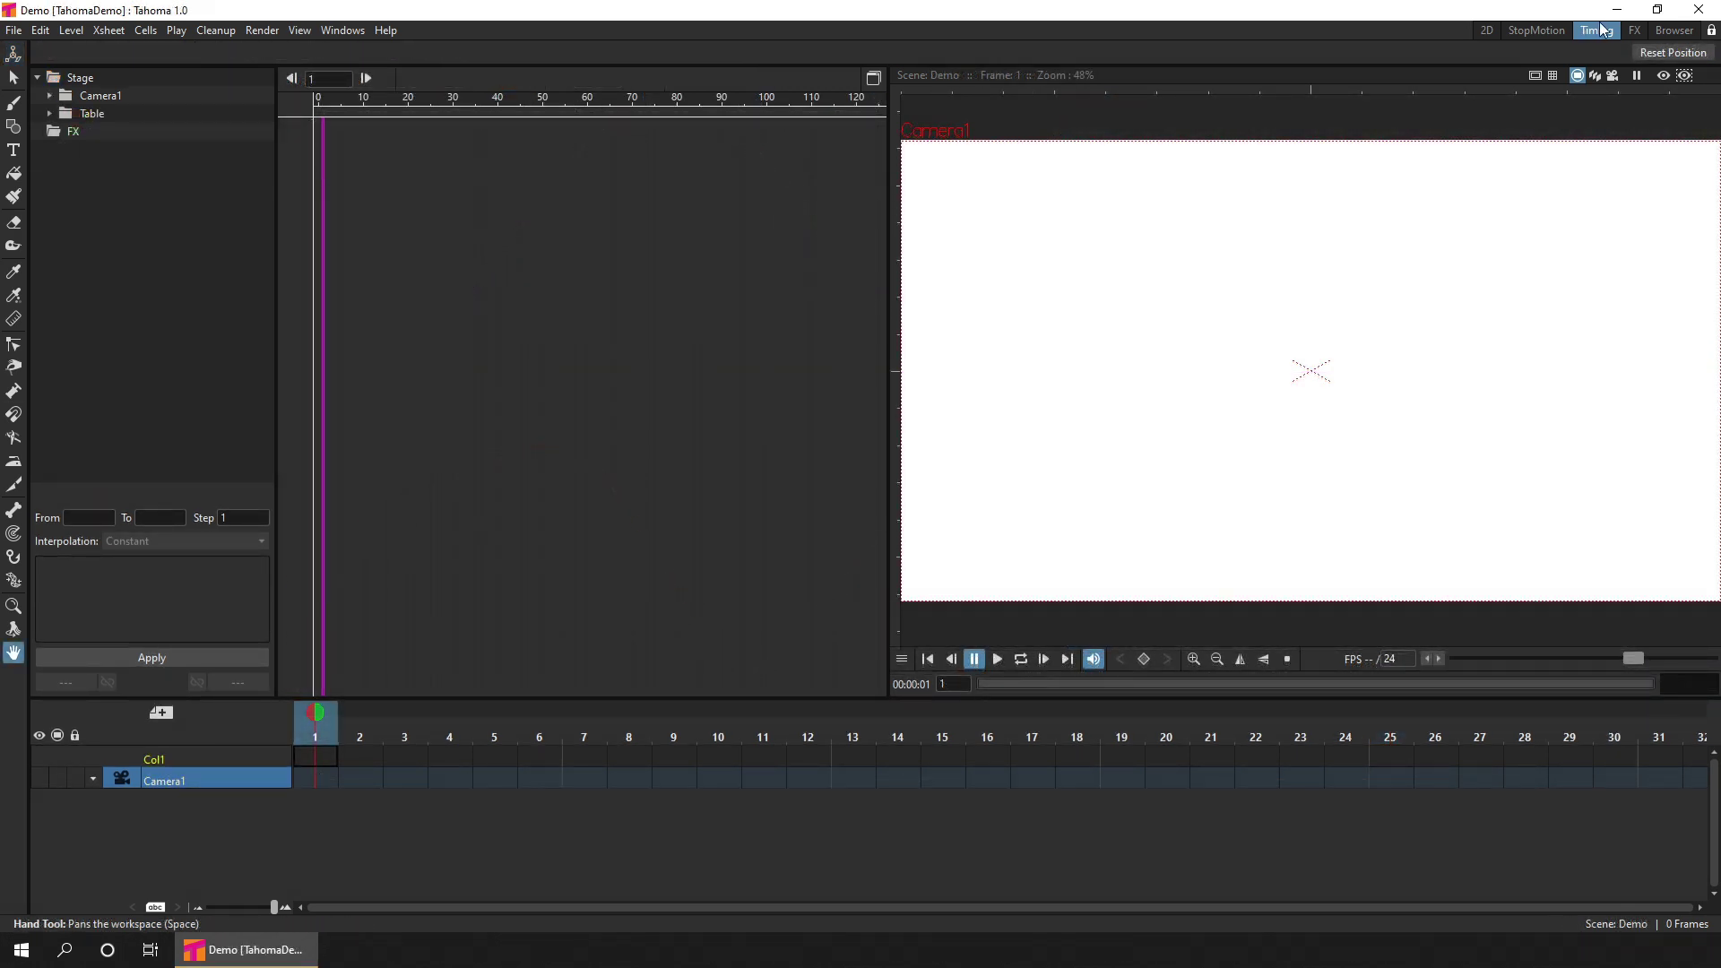
Step: Look at the FX and Browser rooms, then go back to the 2D room
{"action": "left_click", "coordinate": [1631, 31]}
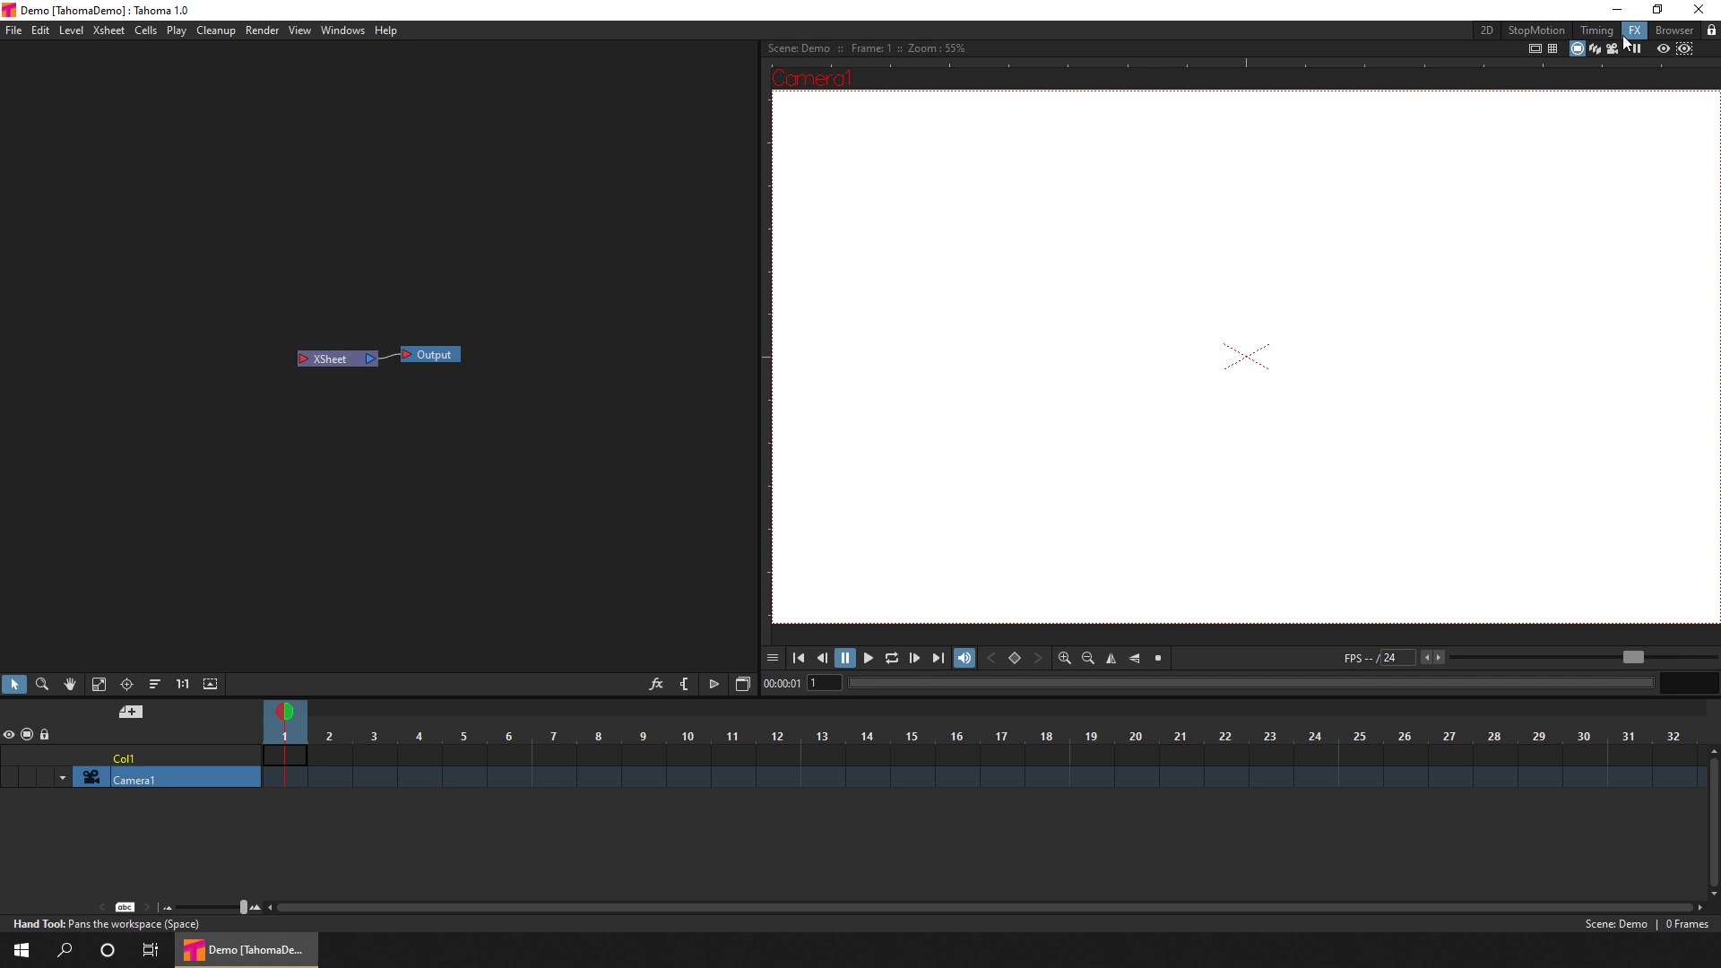
{"action": "left_click", "coordinate": [1673, 31]}
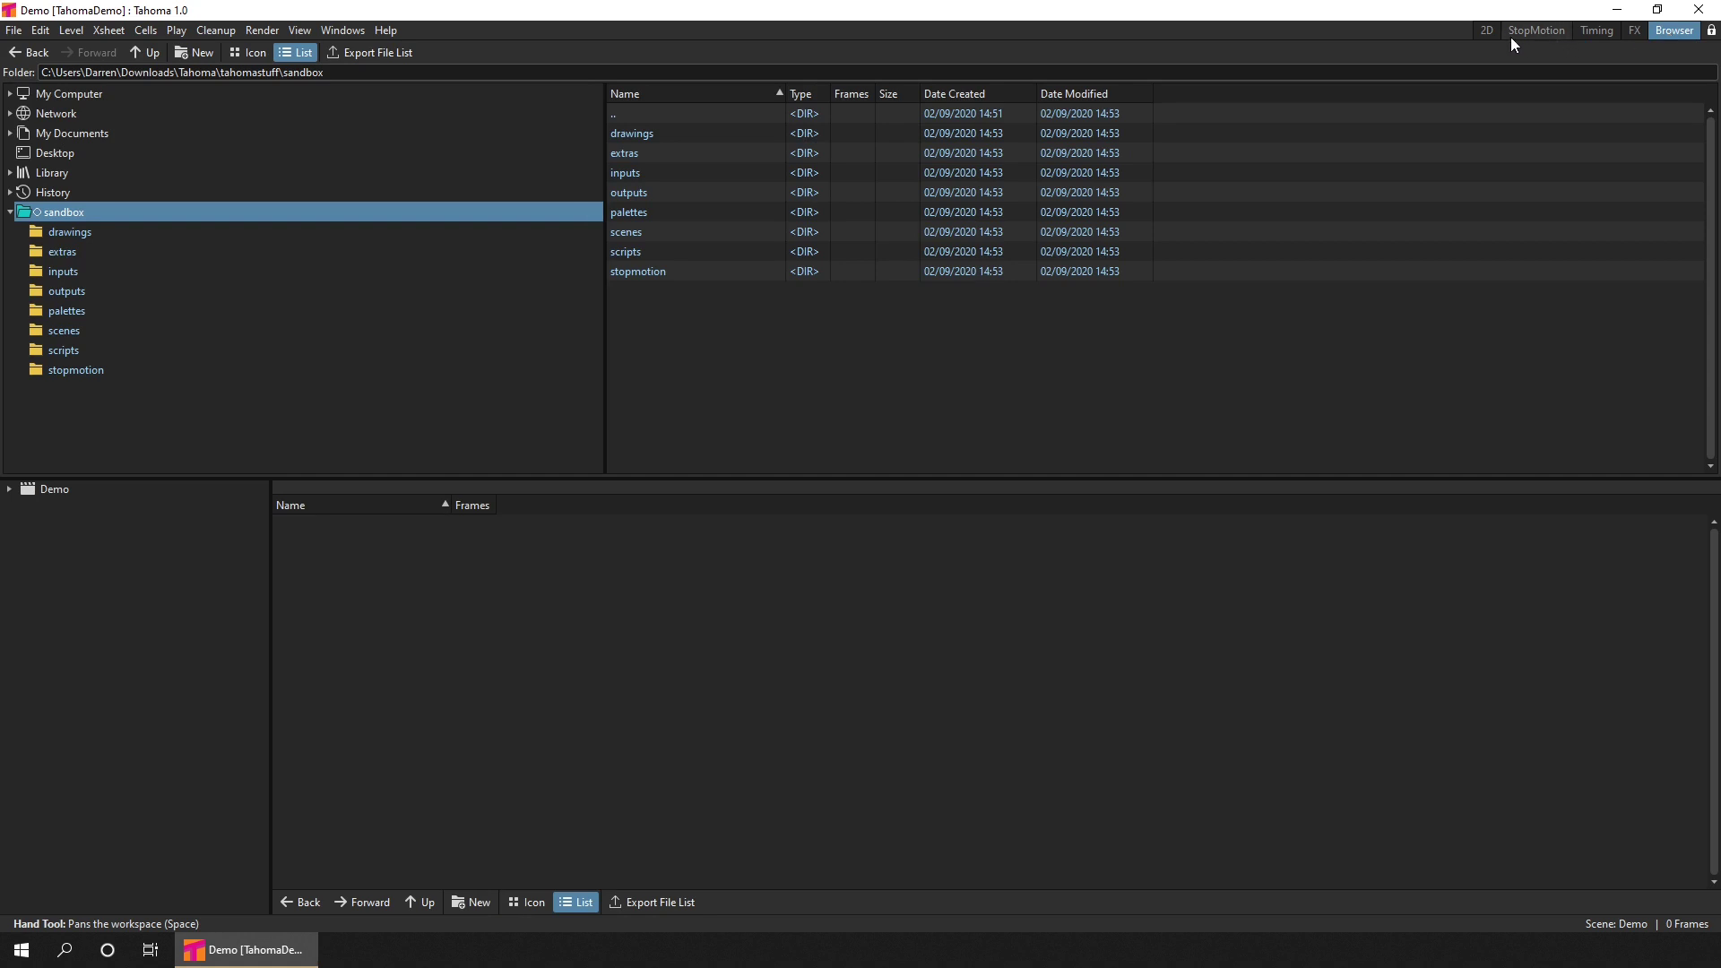
{"action": "left_click", "coordinate": [1484, 32]}
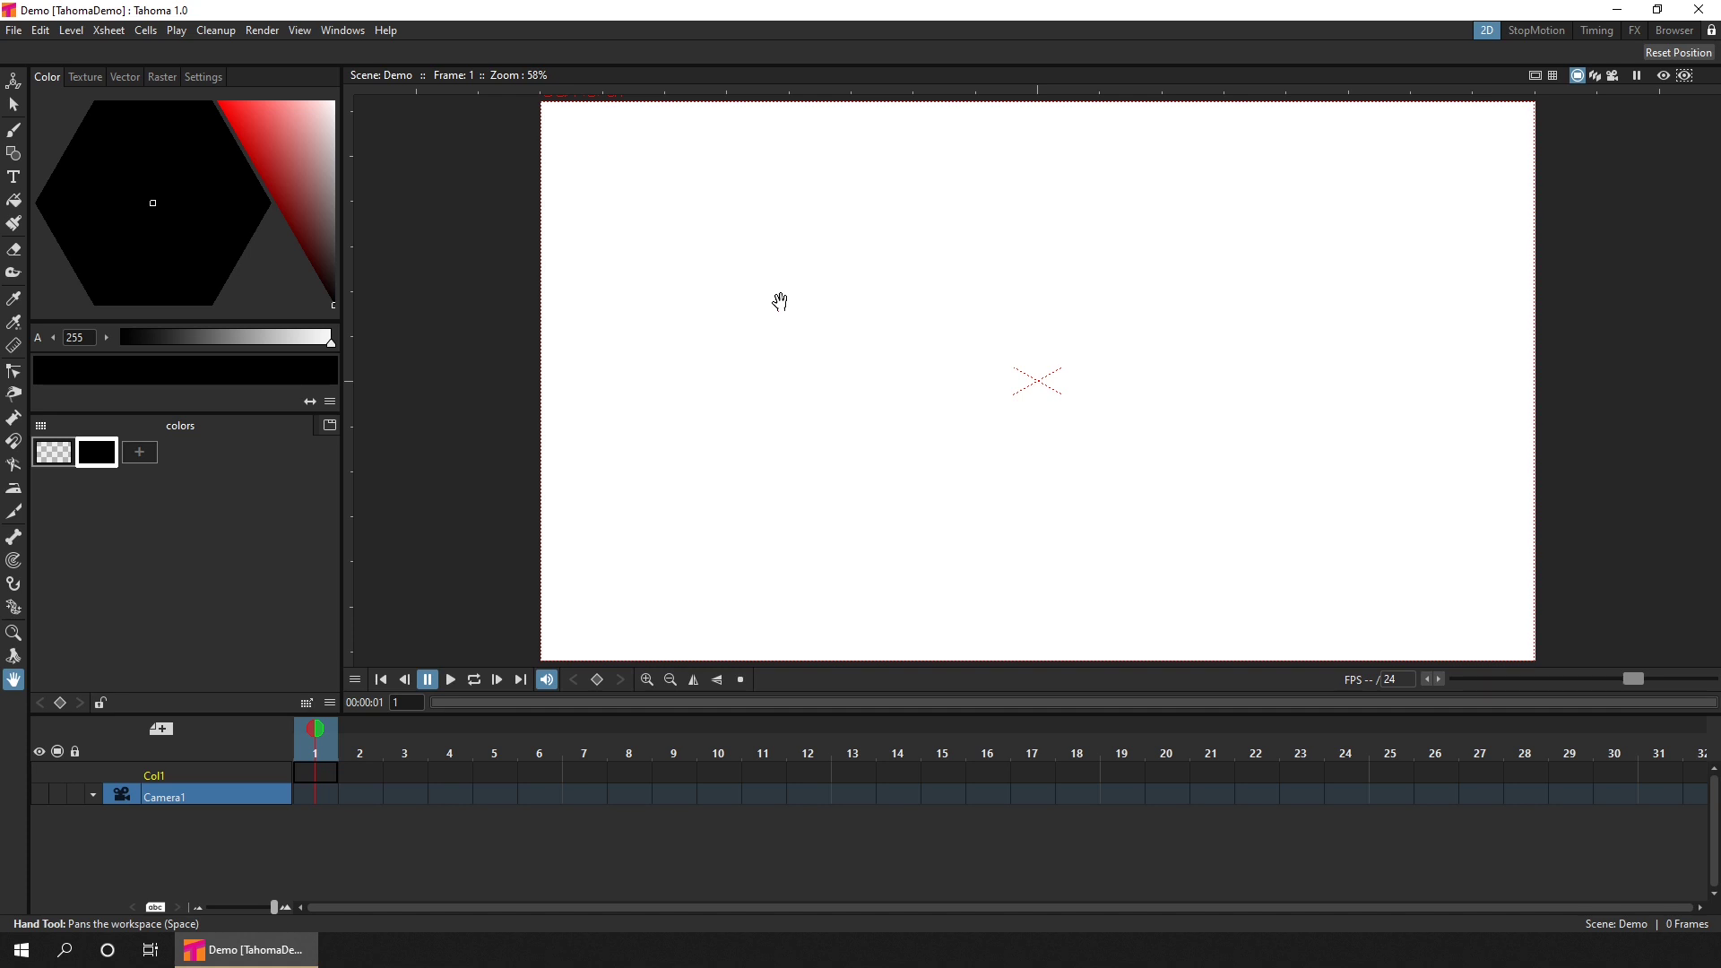
{"action": "left_click", "coordinate": [301, 31]}
{"action": "left_click", "coordinate": [294, 51]}
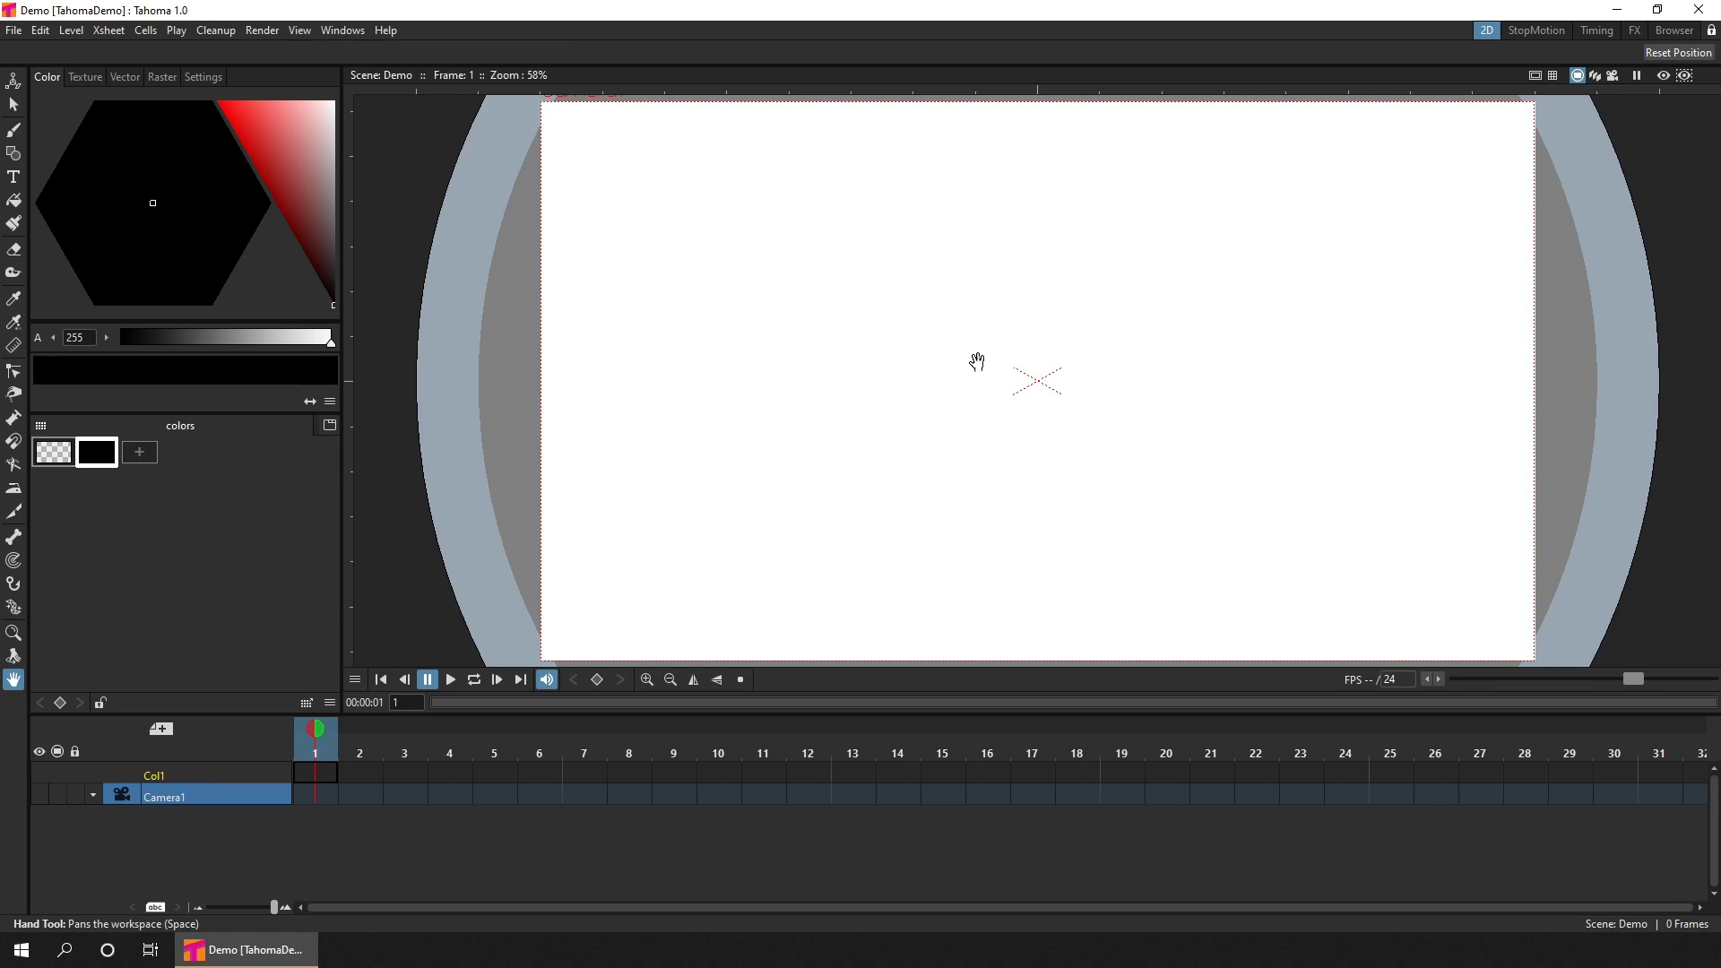
{"action": "scroll", "coordinate": [980, 363], "scroll_direction": "down", "scroll_amount": 2}
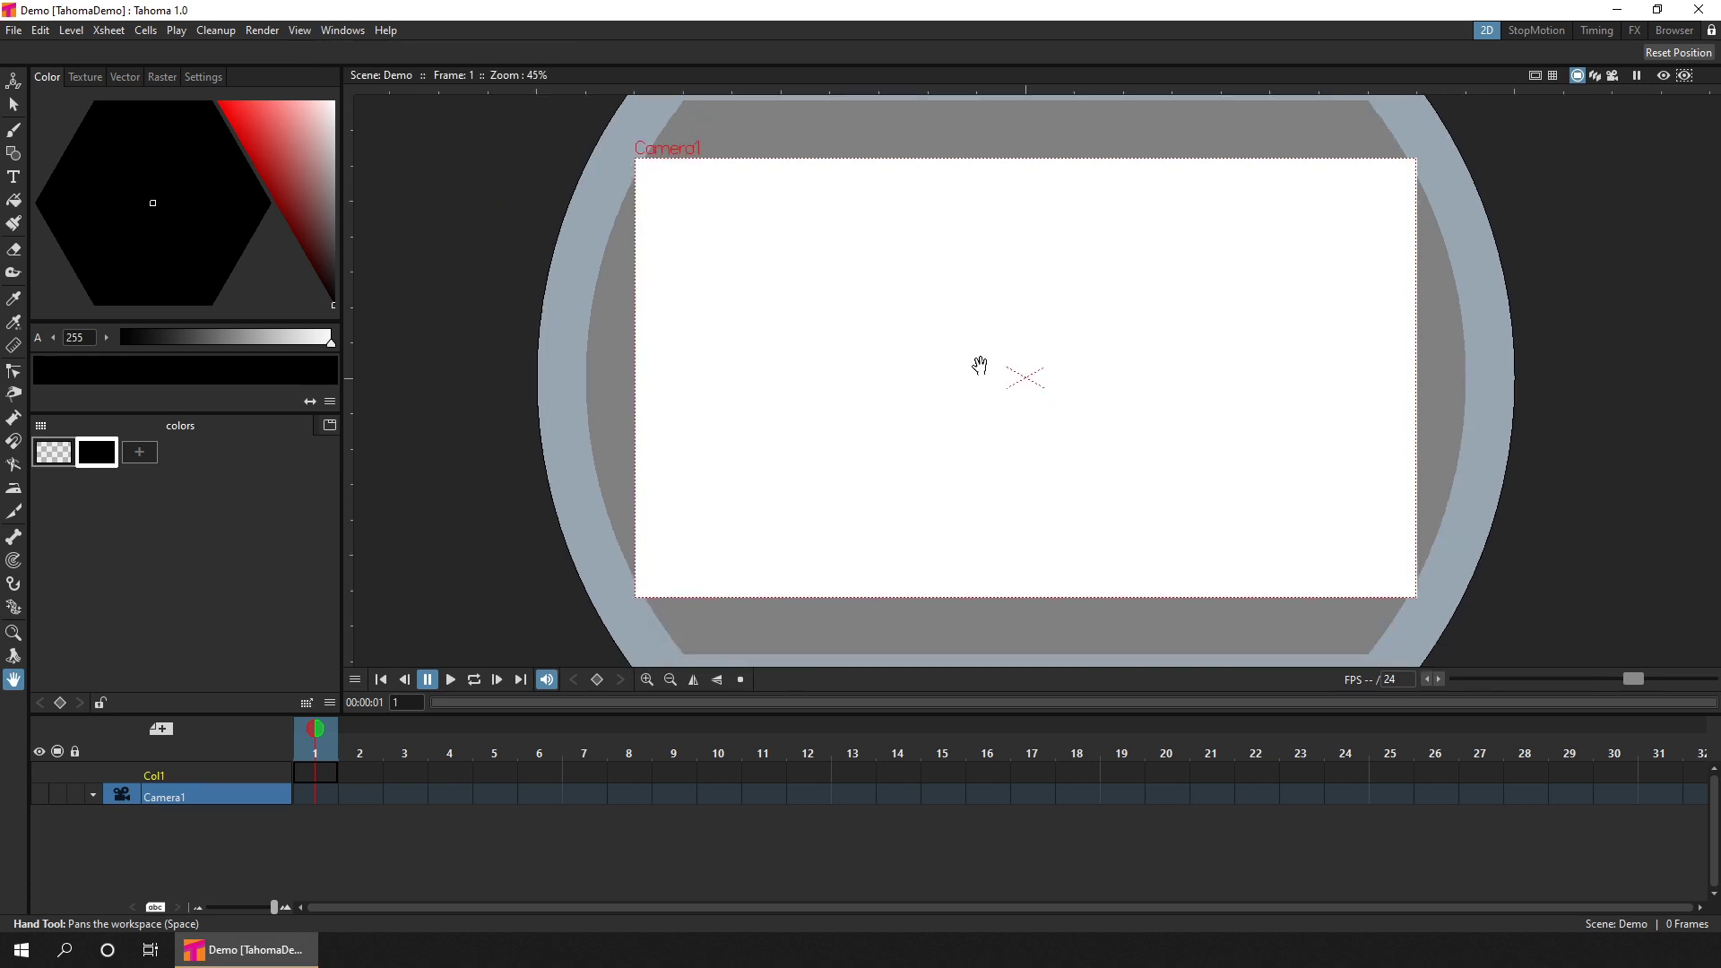
{"action": "left_click", "coordinate": [303, 33]}
{"action": "left_click", "coordinate": [294, 54]}
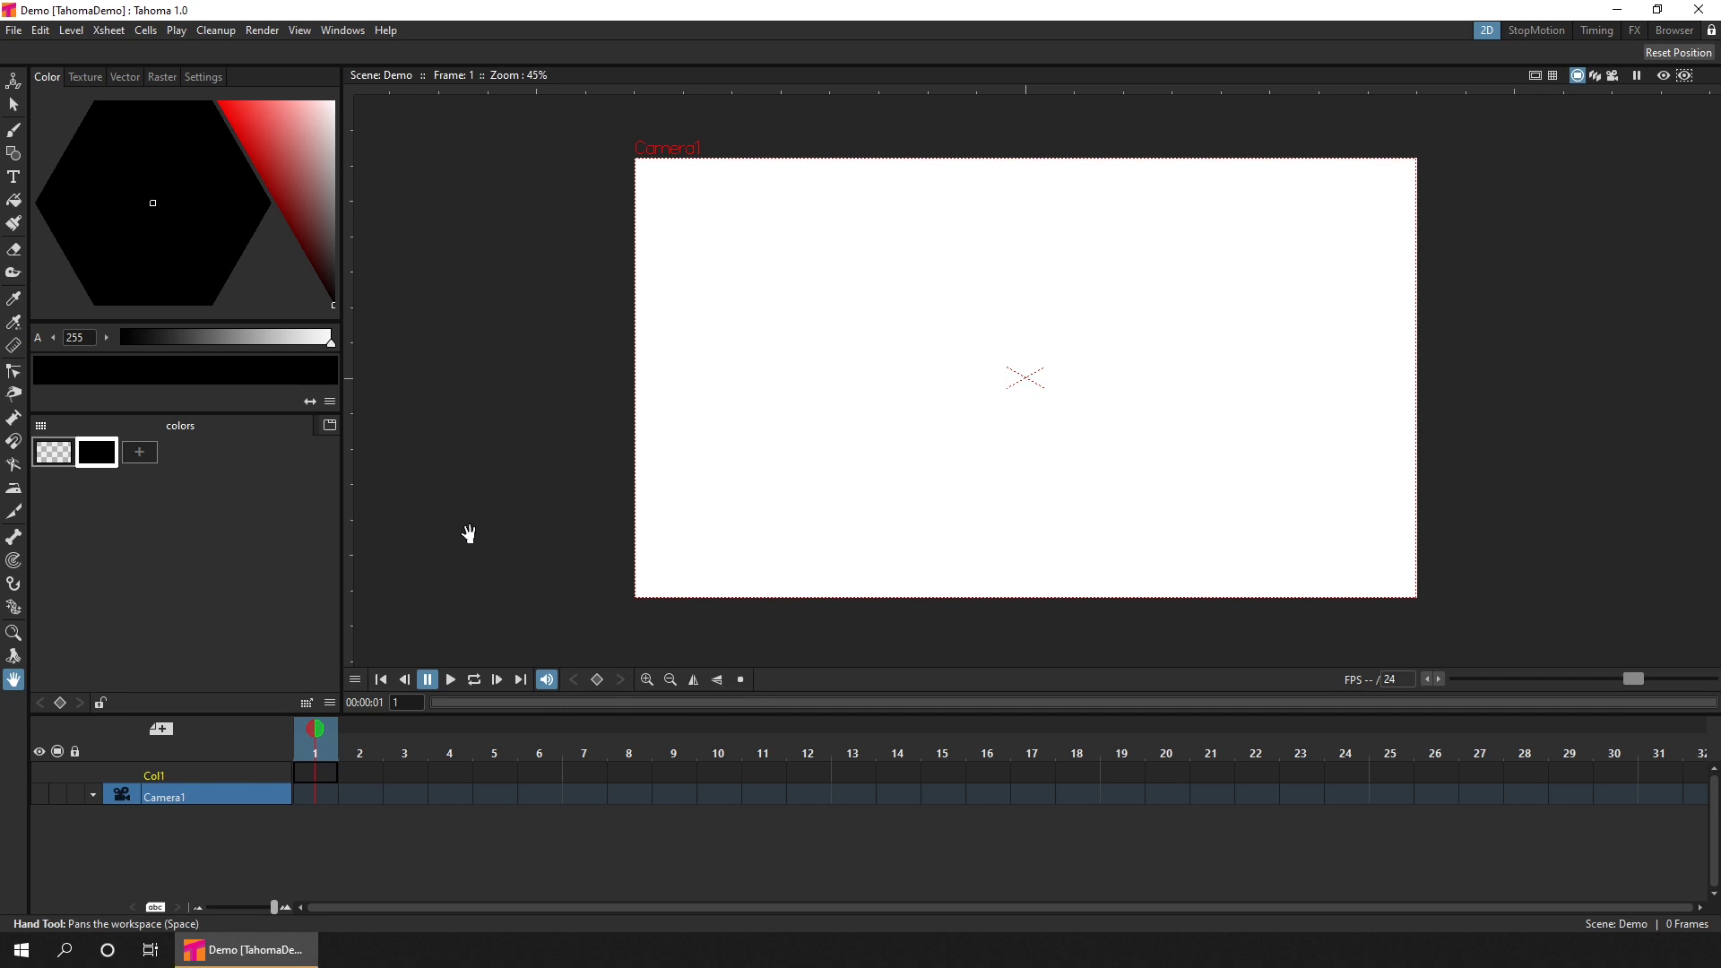
{"action": "left_click", "coordinate": [355, 681]}
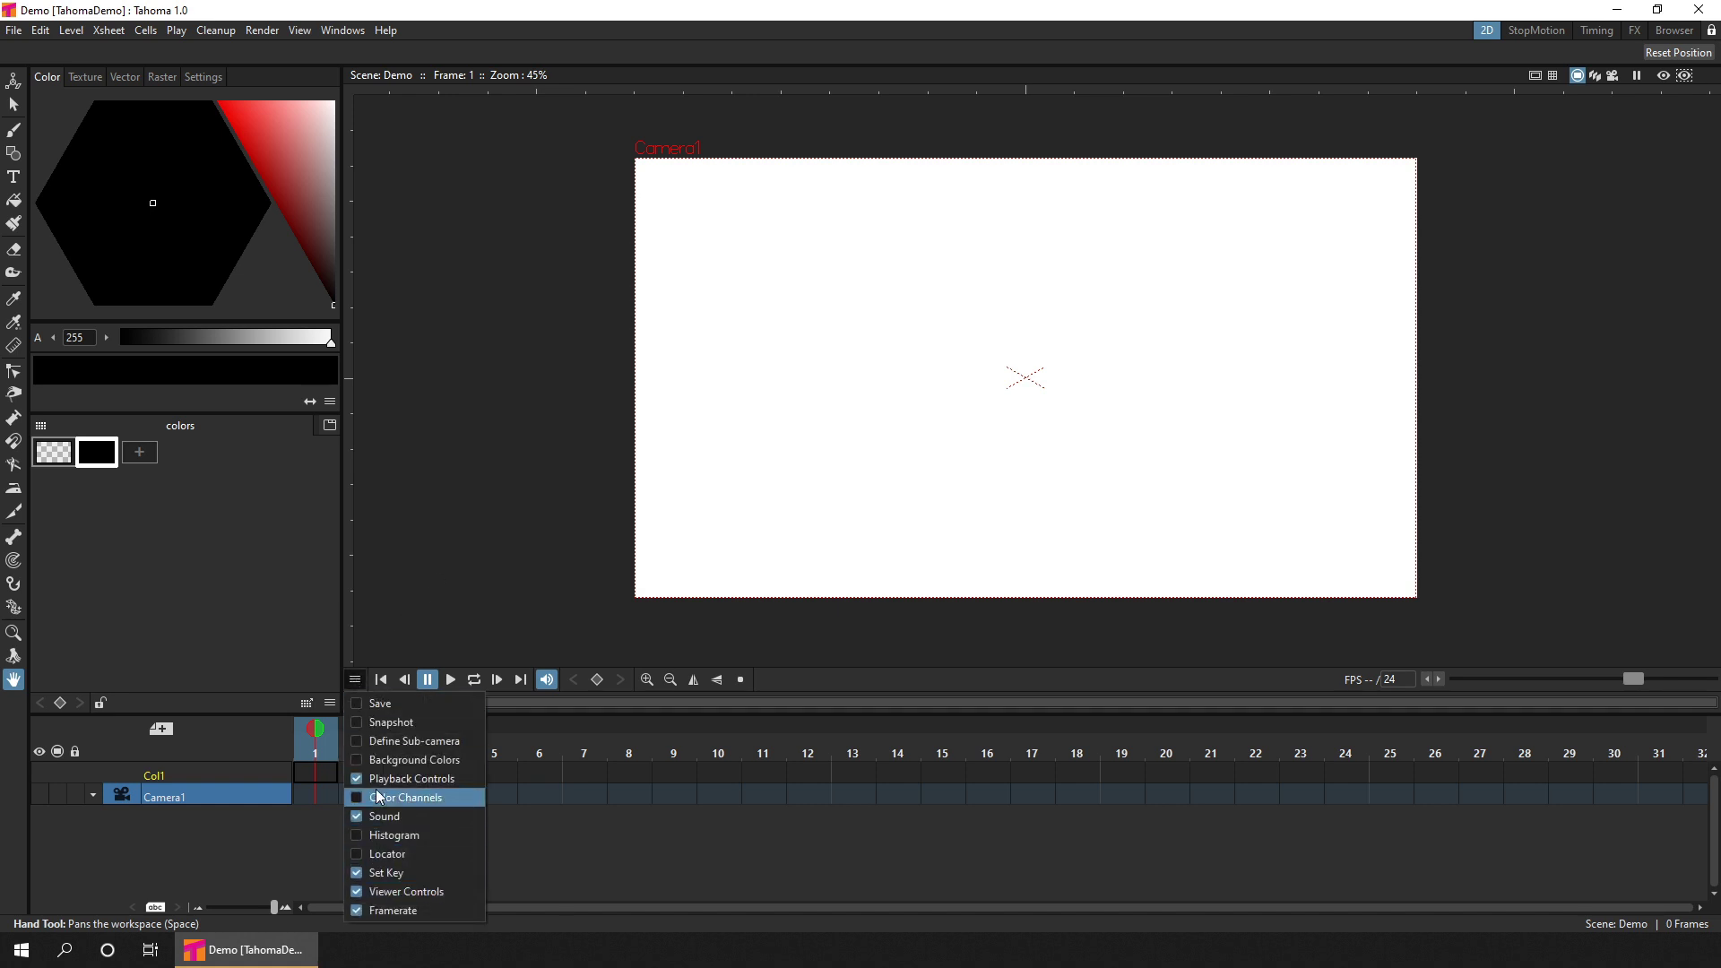
{"action": "left_click", "coordinate": [358, 679]}
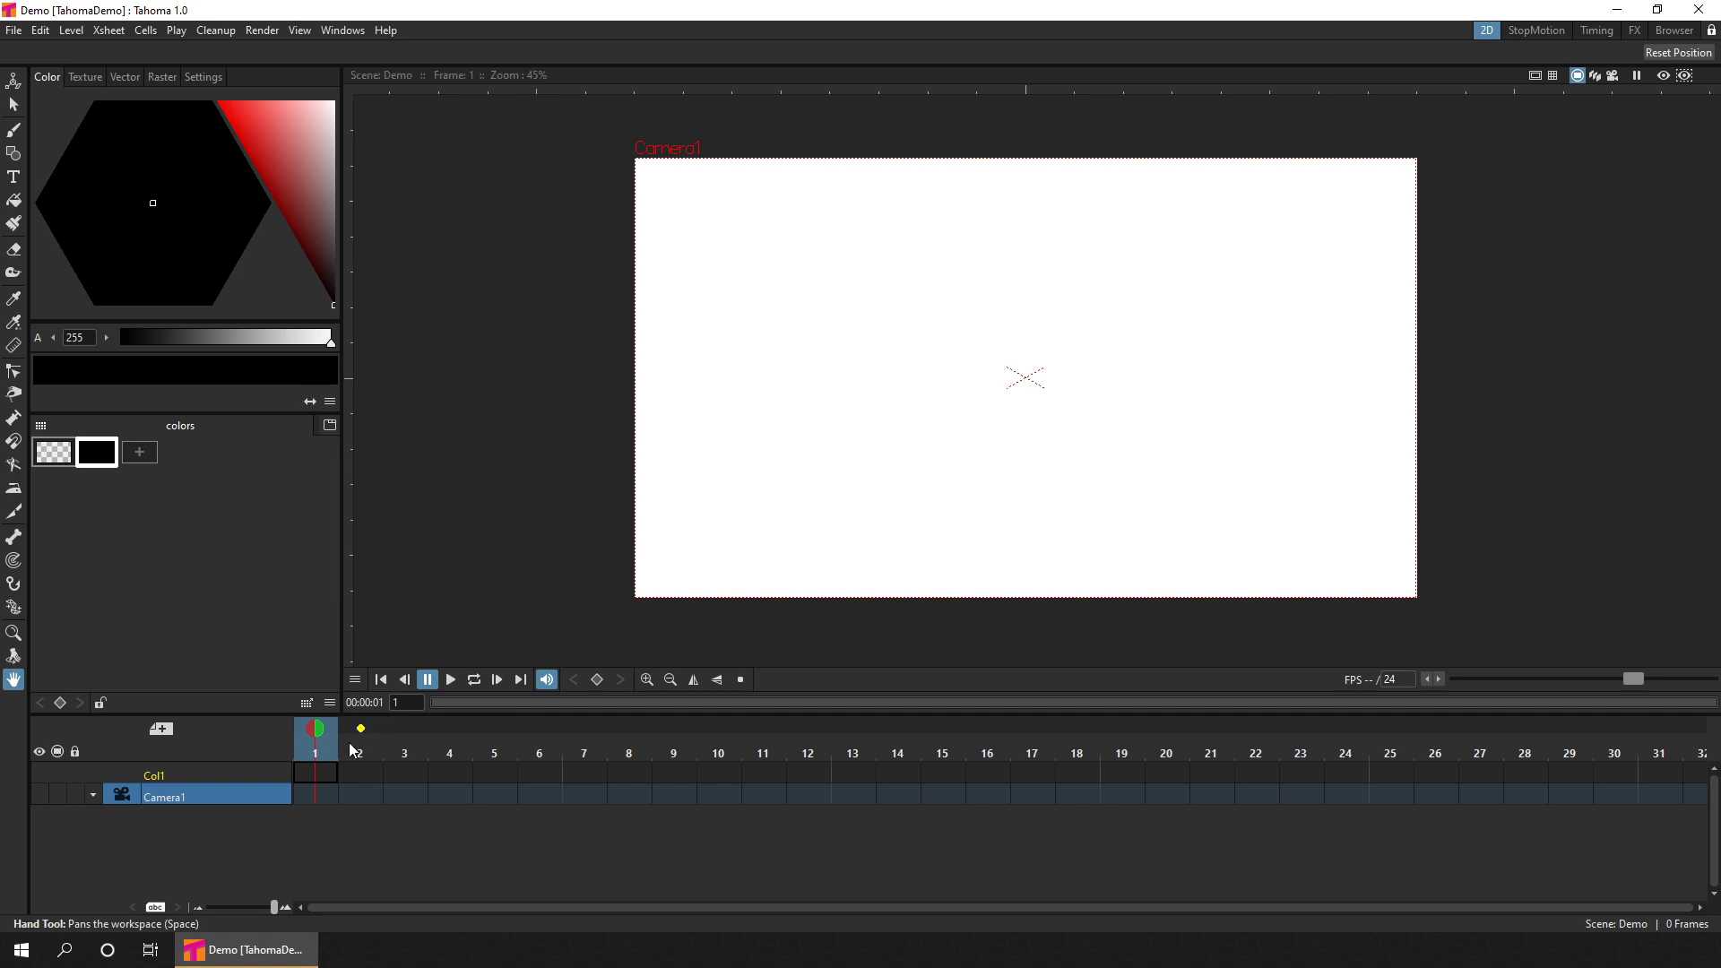
{"action": "left_click_drag", "start_coordinate": [355, 751], "coordinate": [319, 740]}
{"action": "right_click", "coordinate": [235, 789]}
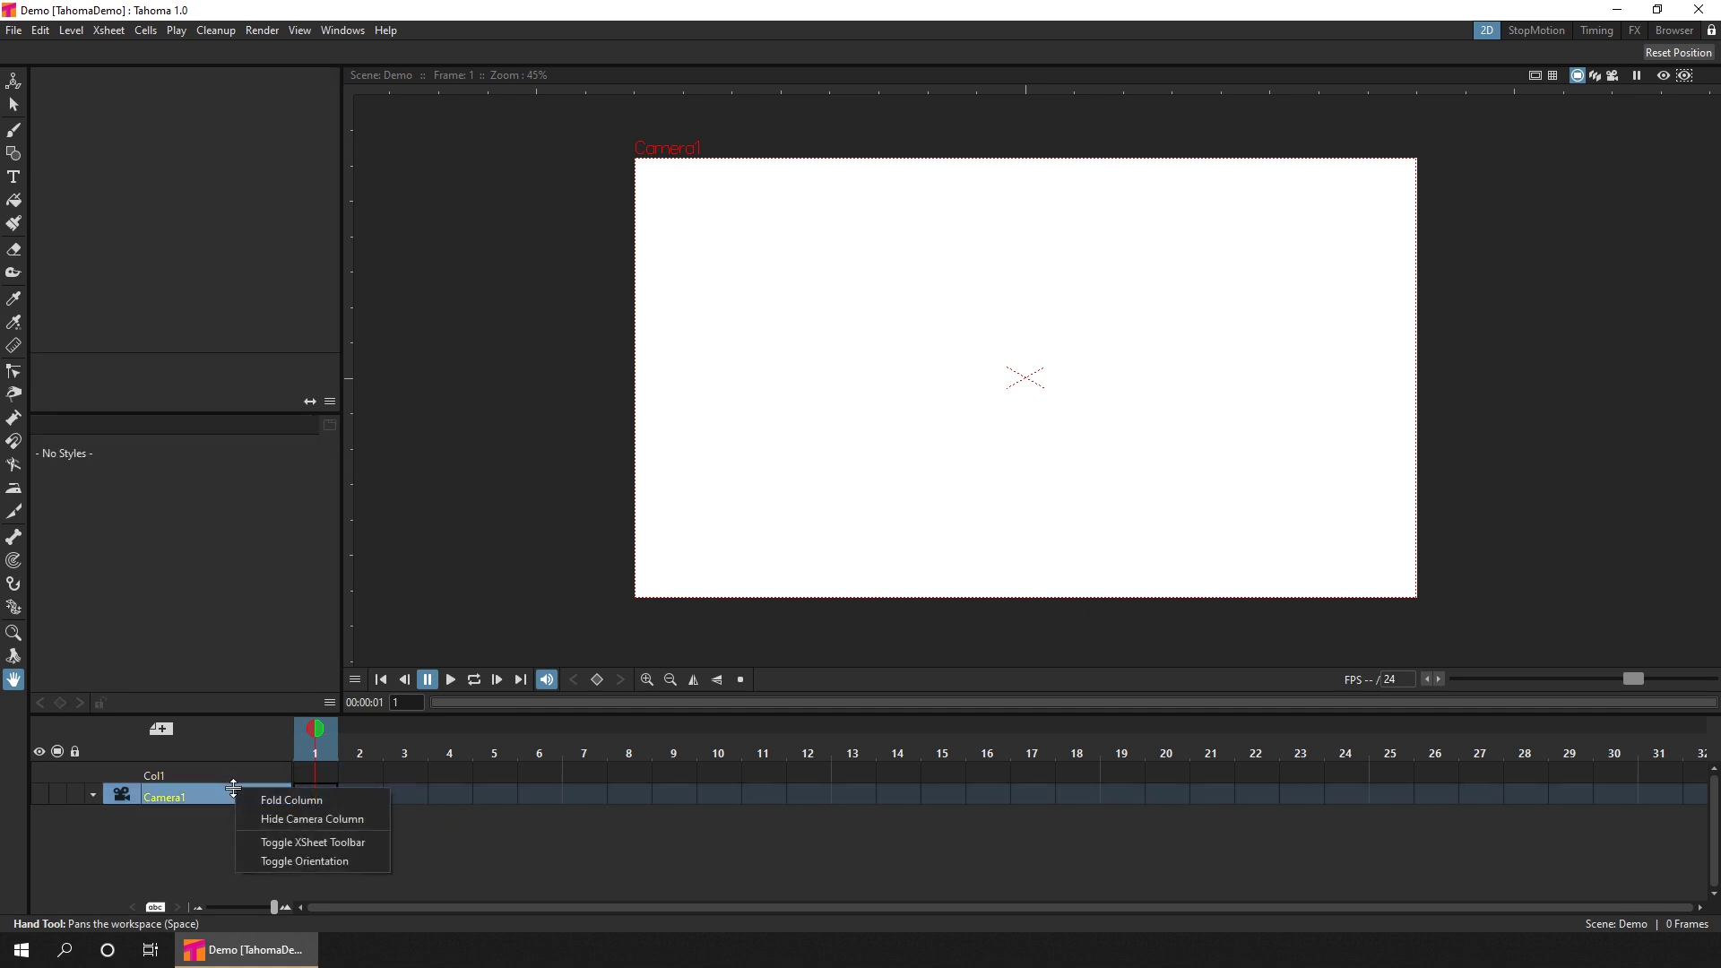
{"action": "left_click", "coordinate": [363, 863]}
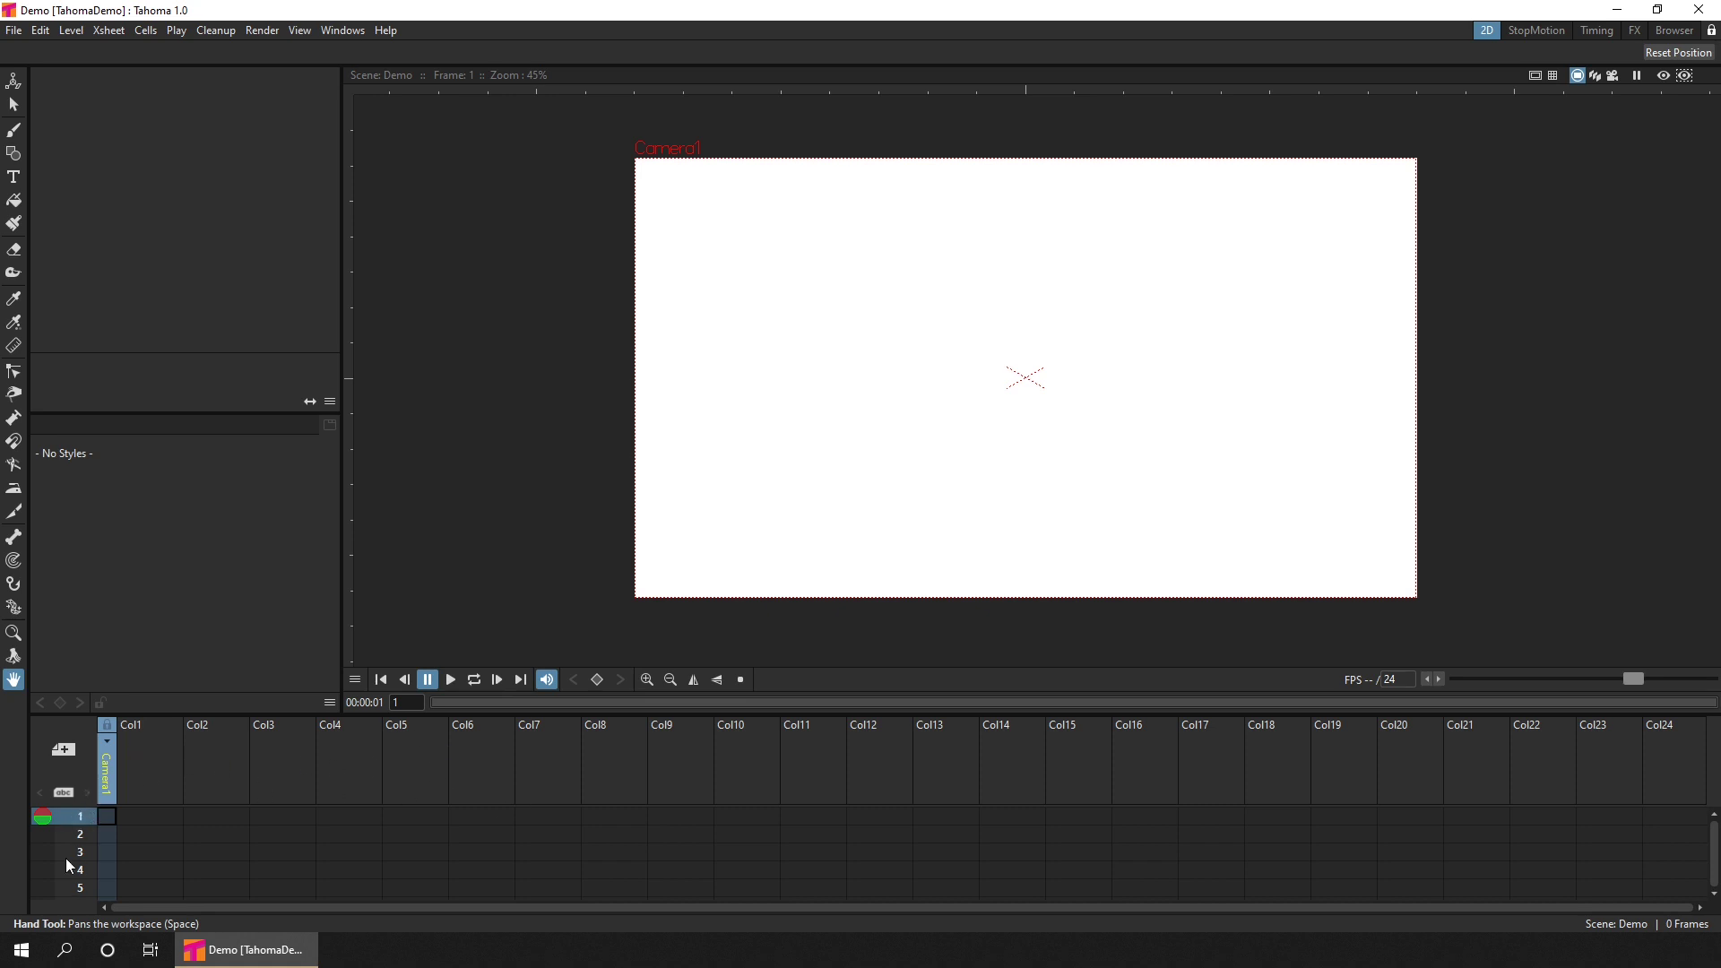
{"action": "right_click", "coordinate": [98, 785]}
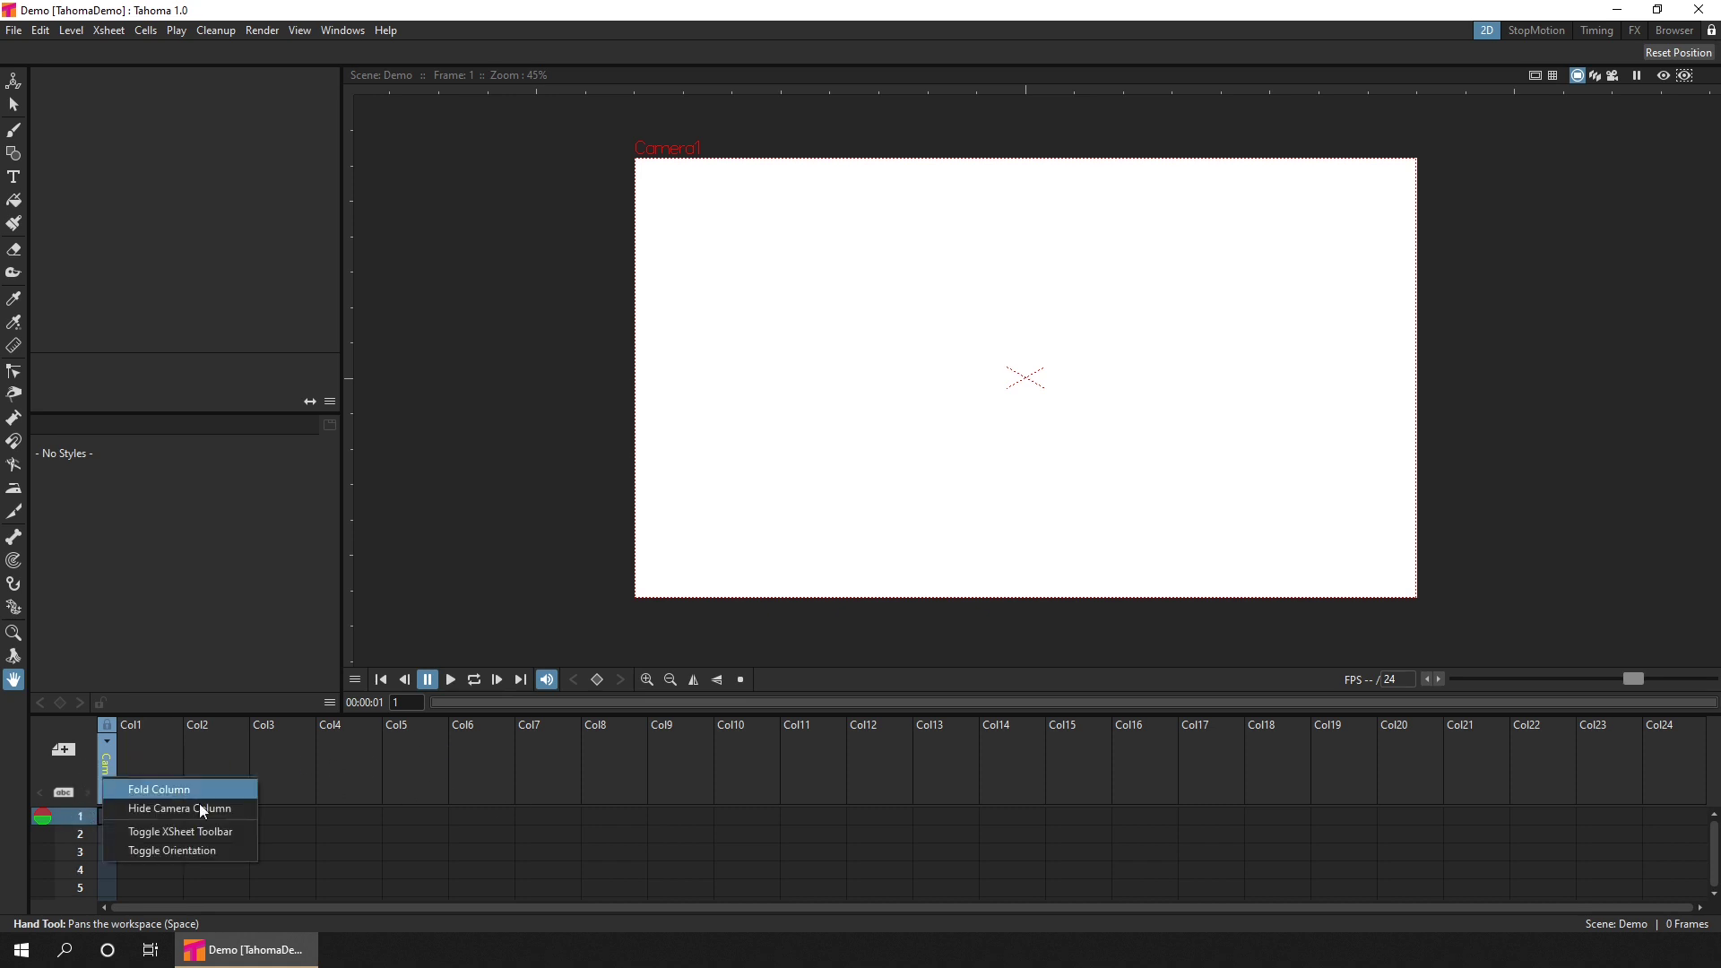
{"action": "left_click", "coordinate": [234, 852]}
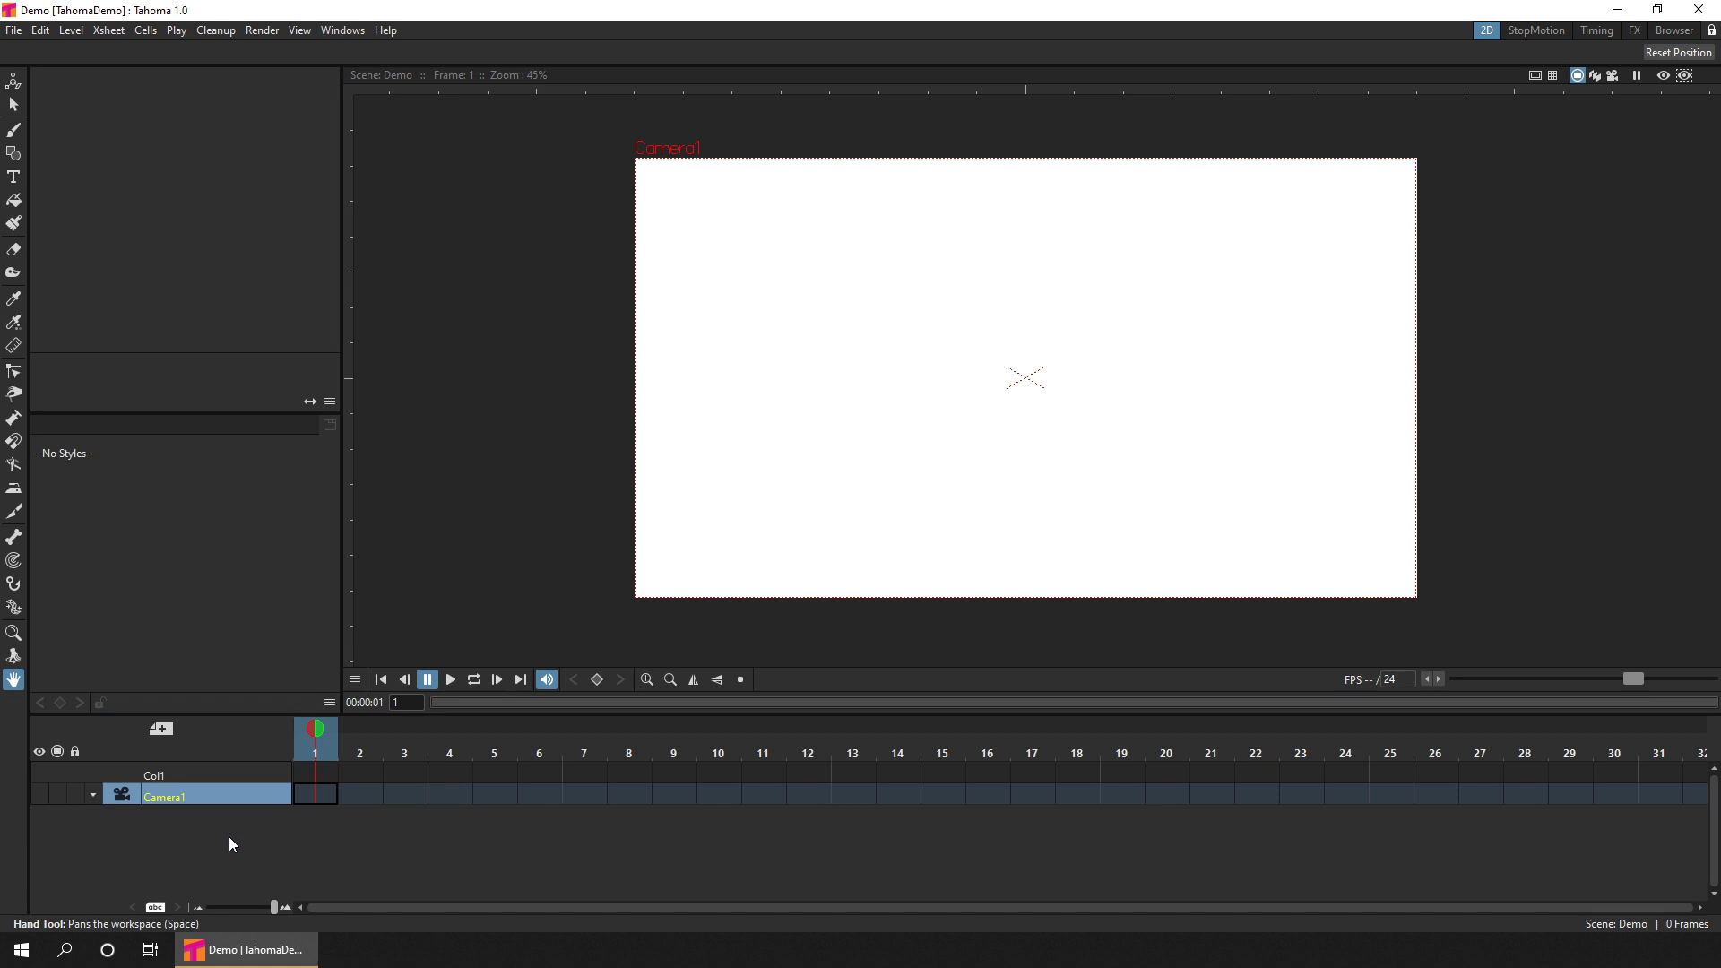
{"action": "right_click", "coordinate": [248, 791]}
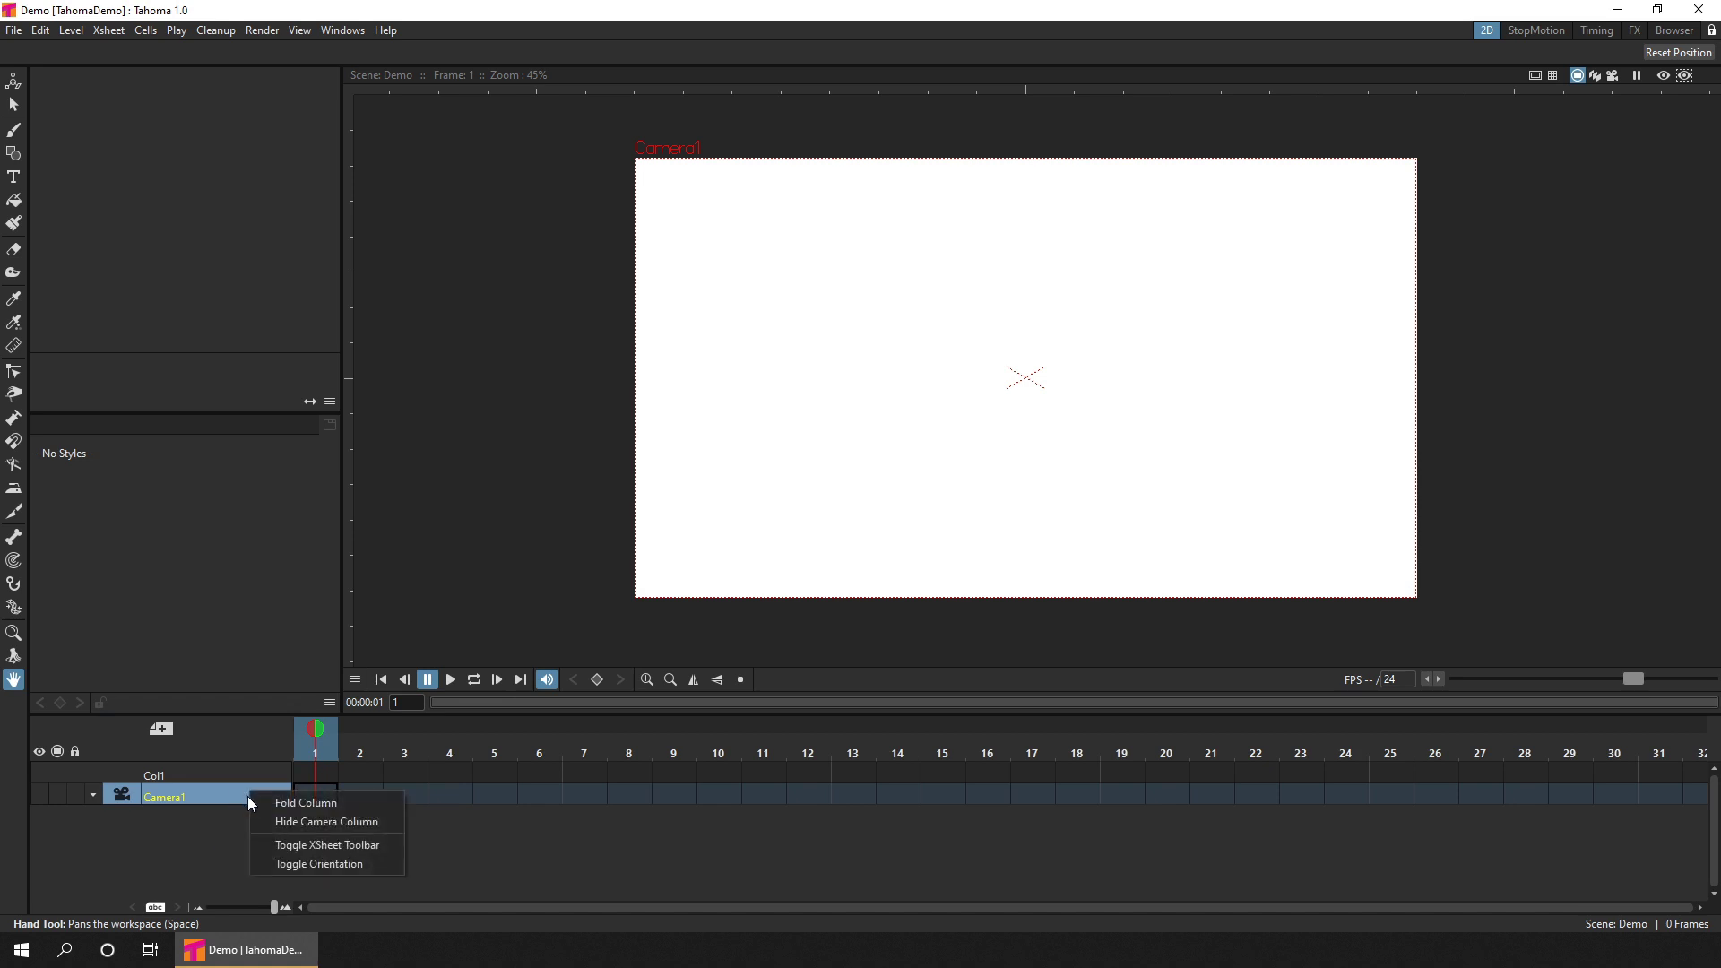
{"action": "left_click", "coordinate": [385, 844]}
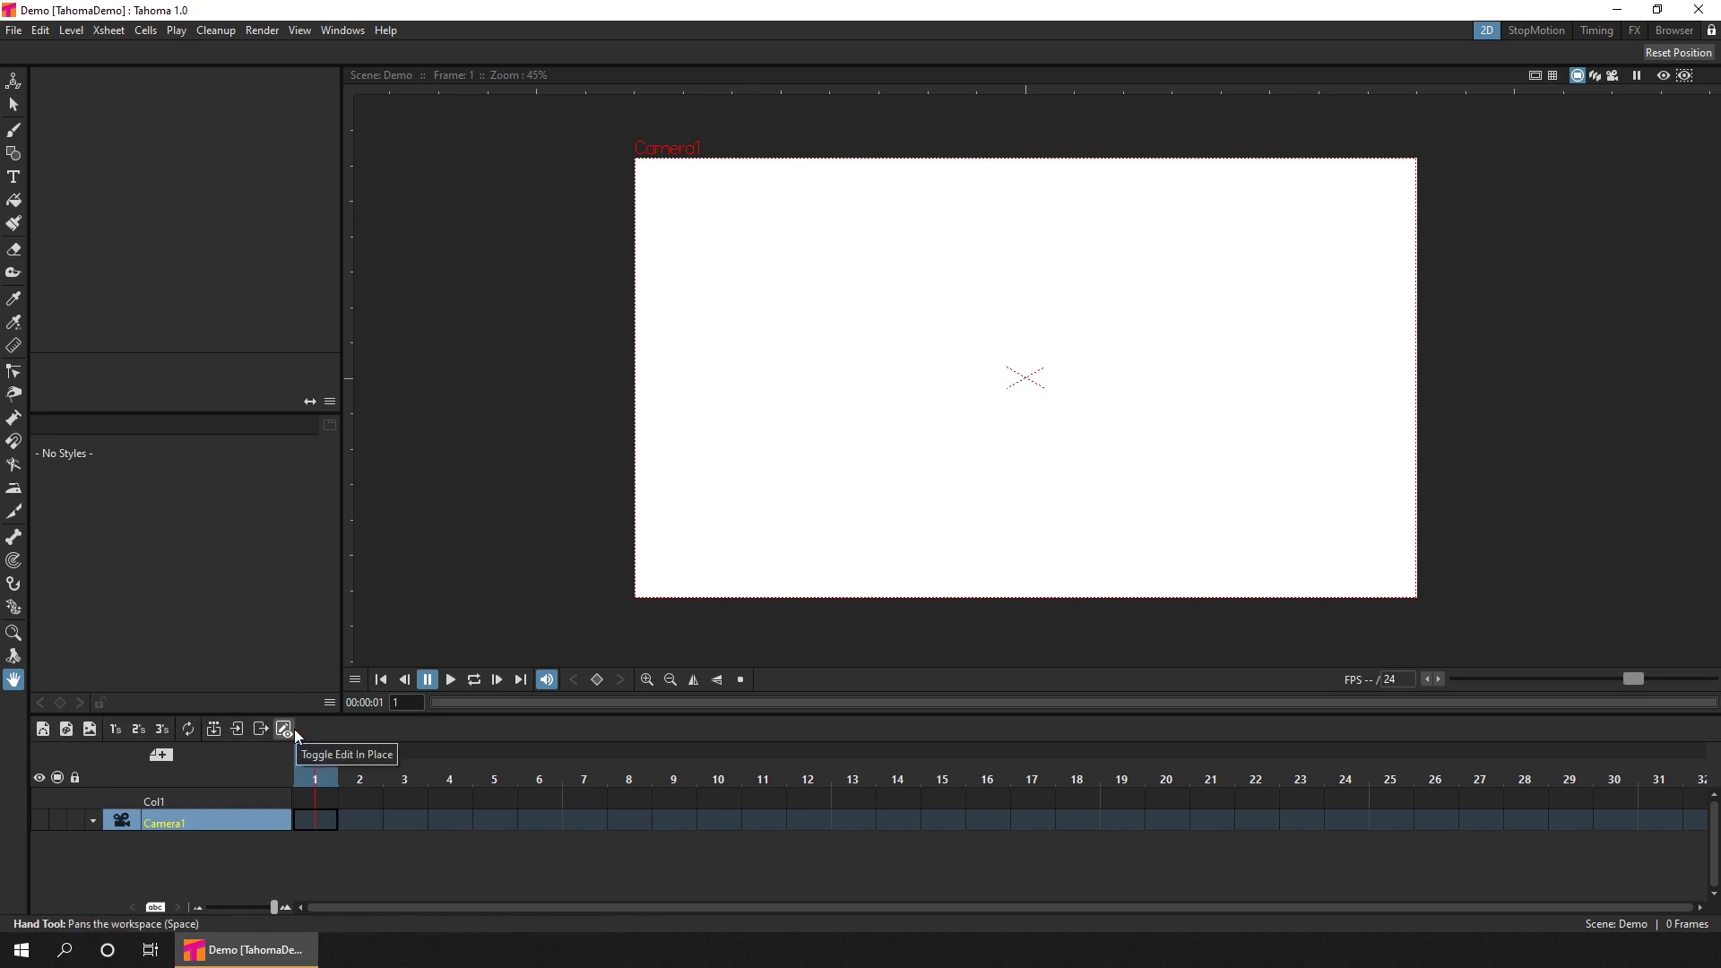
{"action": "right_click", "coordinate": [258, 821]}
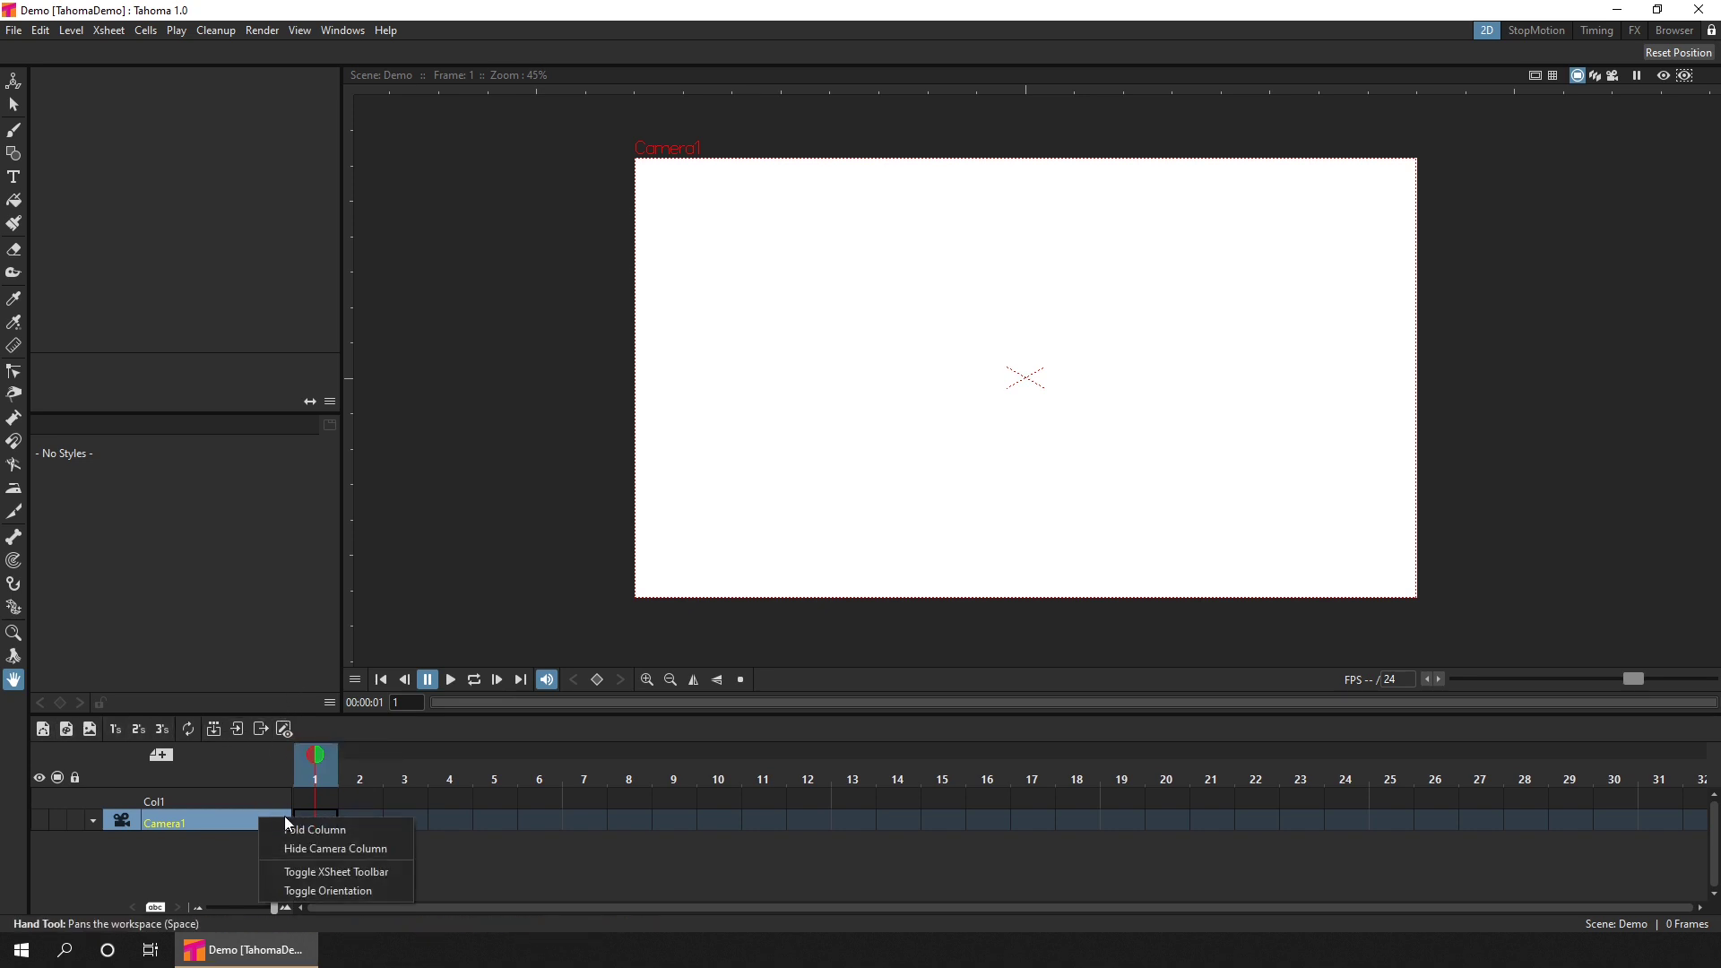
{"action": "left_click", "coordinate": [392, 866]}
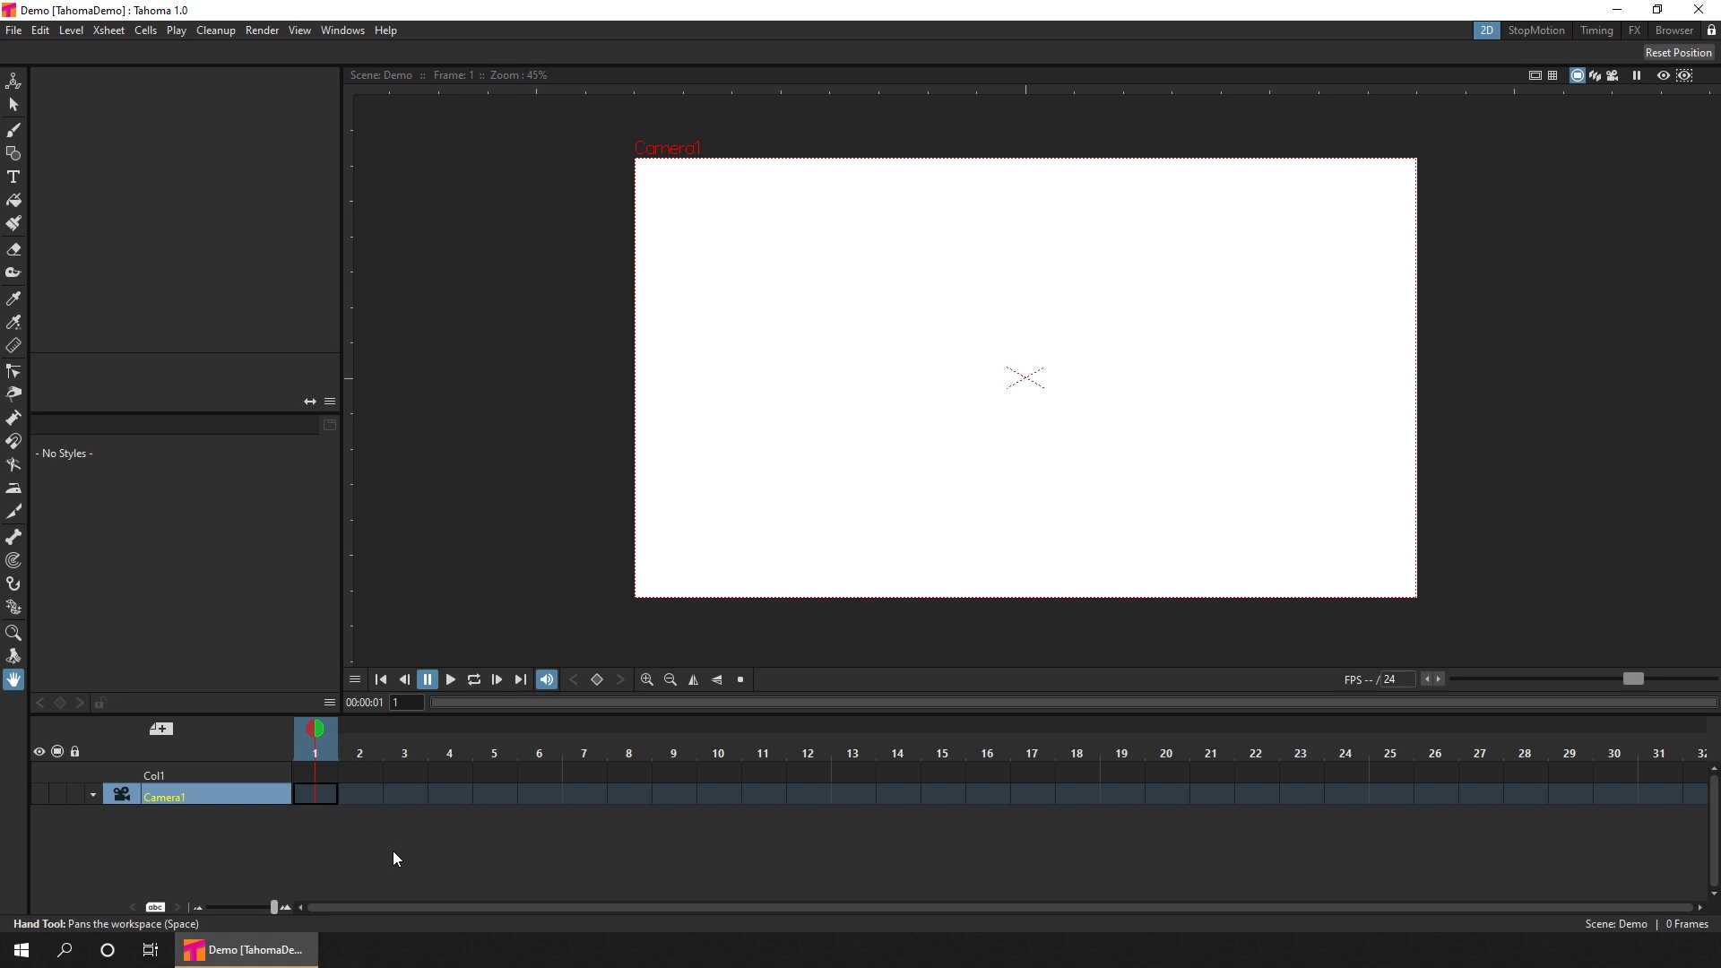
Step: Add a Smart Raster level in frame 1 of Col1, renaming it from A to 'Lines'
{"action": "left_click", "coordinate": [161, 728]}
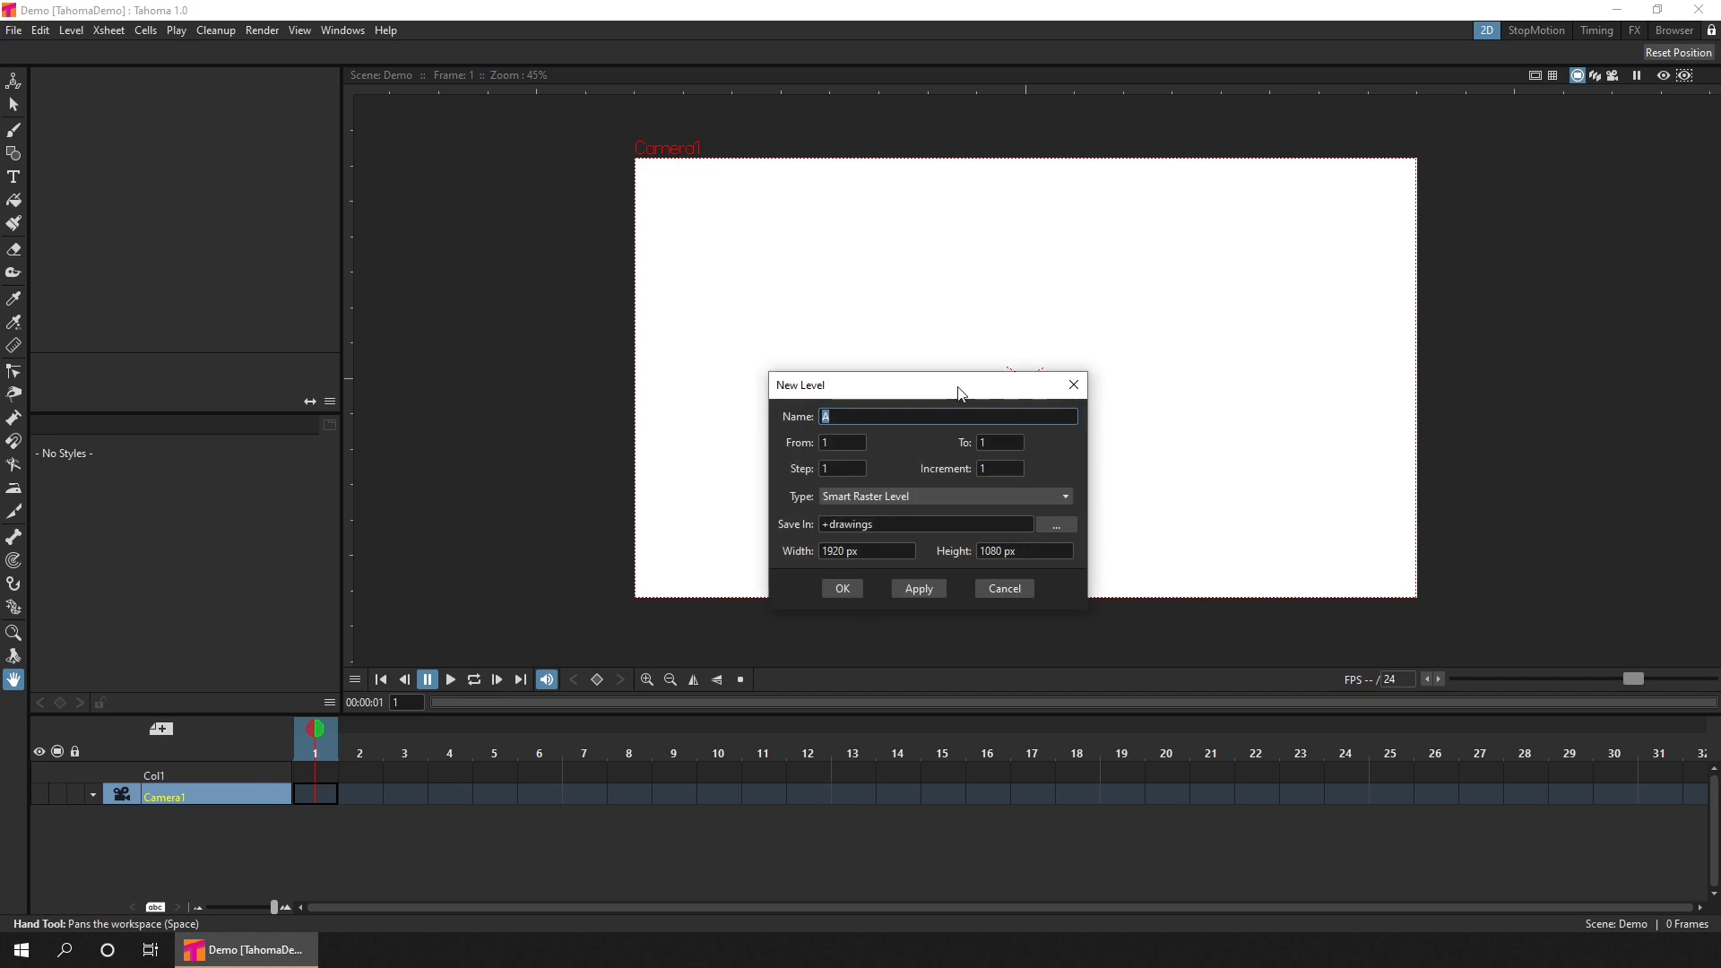
{"action": "left_click_drag", "start_coordinate": [956, 388], "coordinate": [951, 340]}
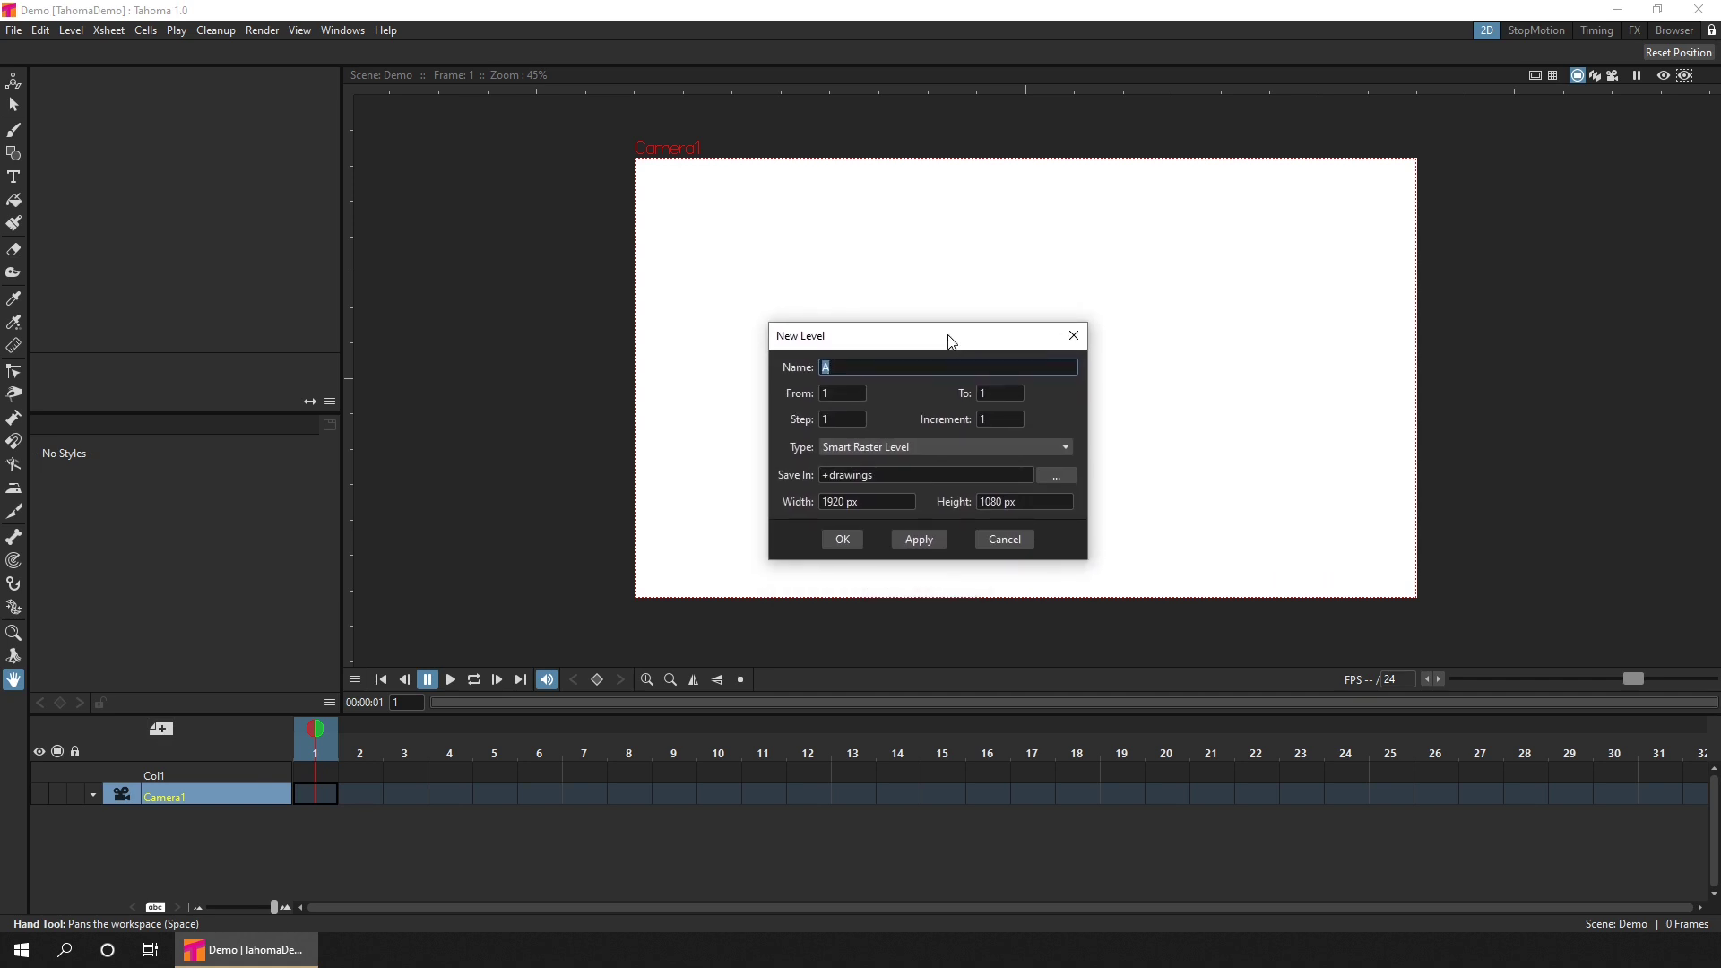
{"action": "left_click", "coordinate": [1056, 449]}
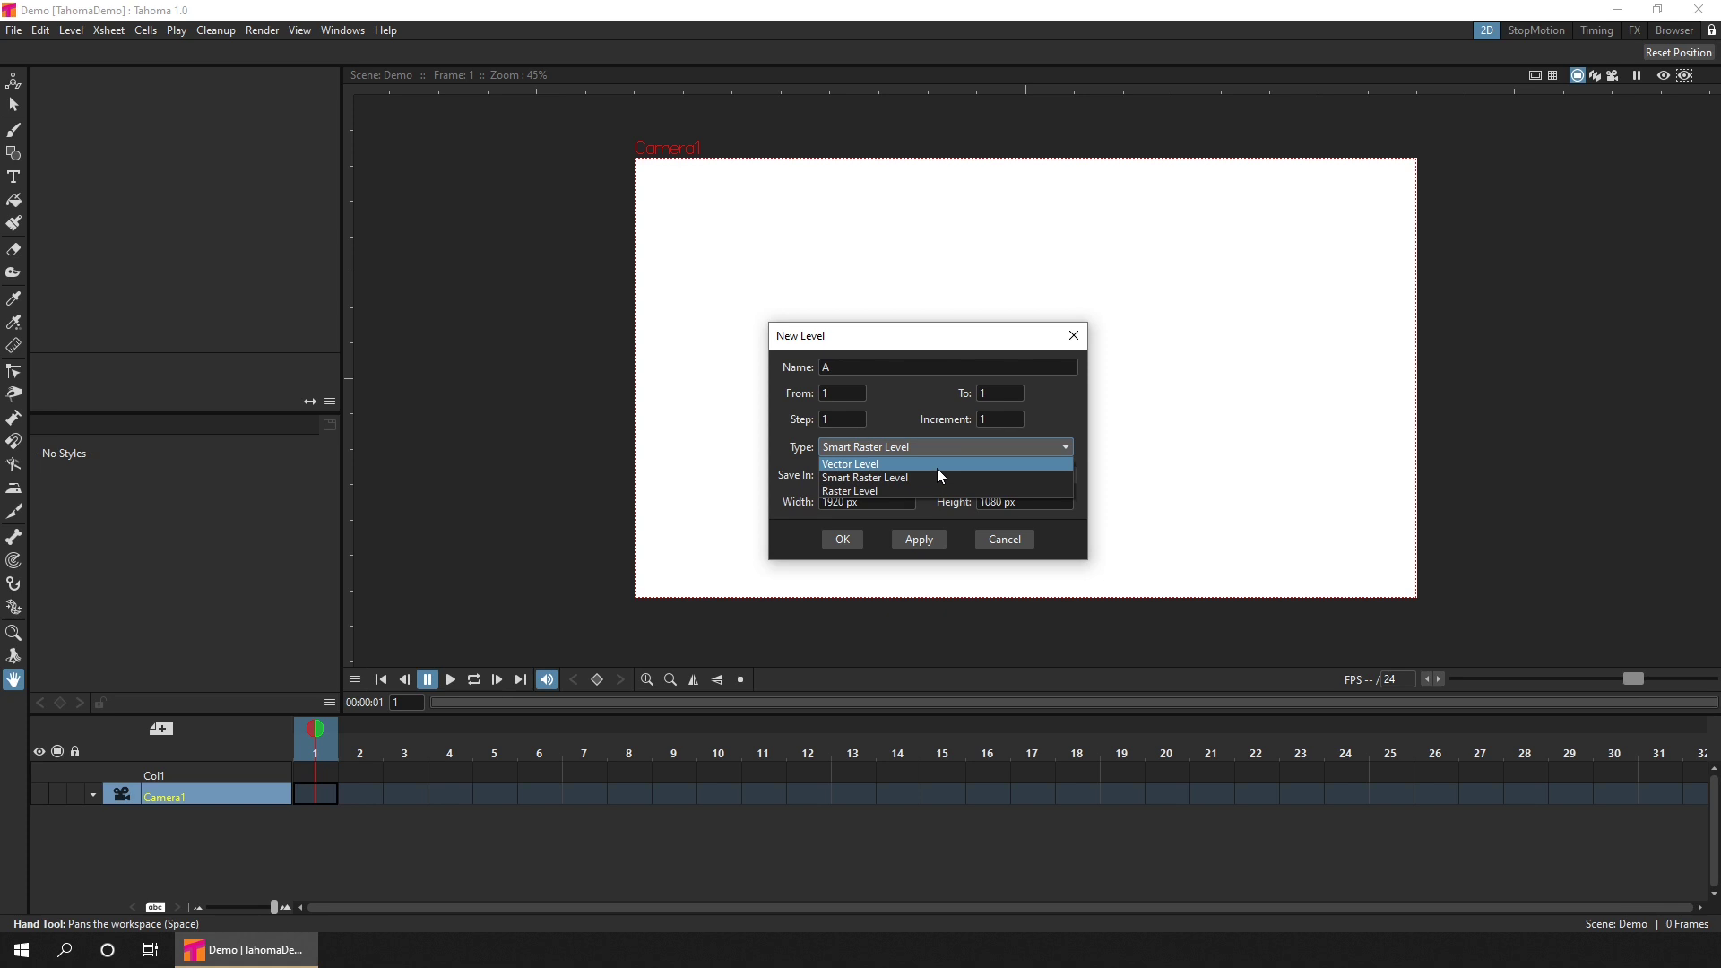
{"action": "left_click", "coordinate": [897, 478]}
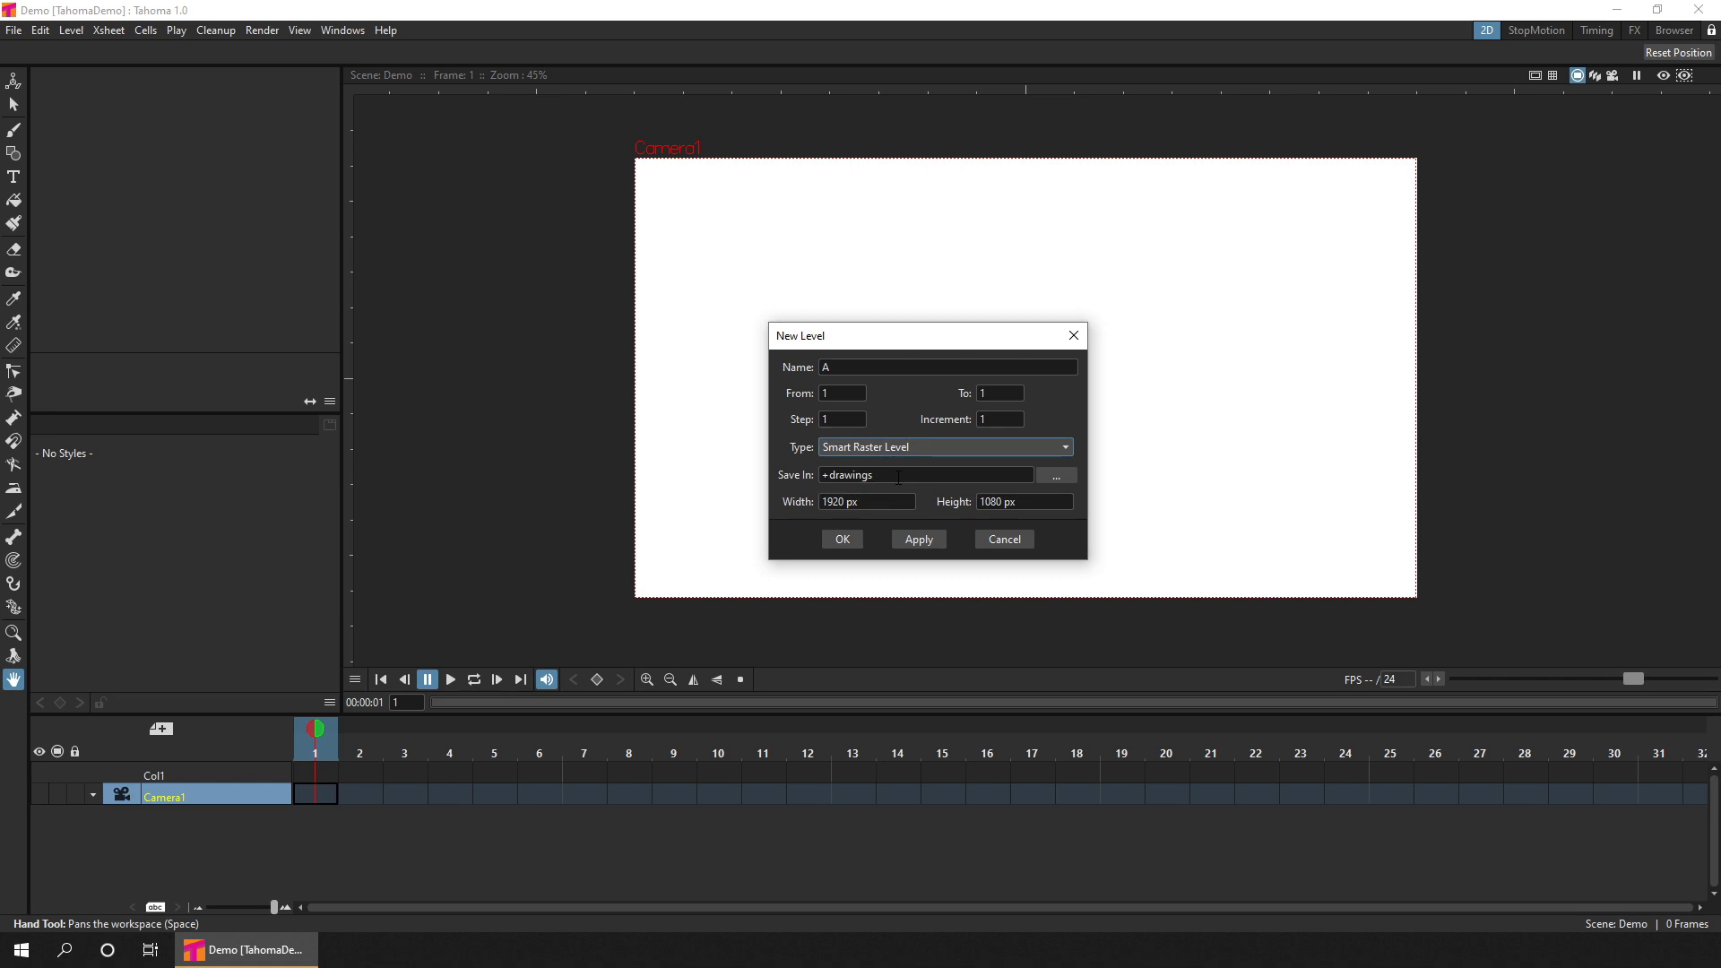
{"action": "double_click", "coordinate": [865, 363]}
{"action": "type", "text": "Lines"}
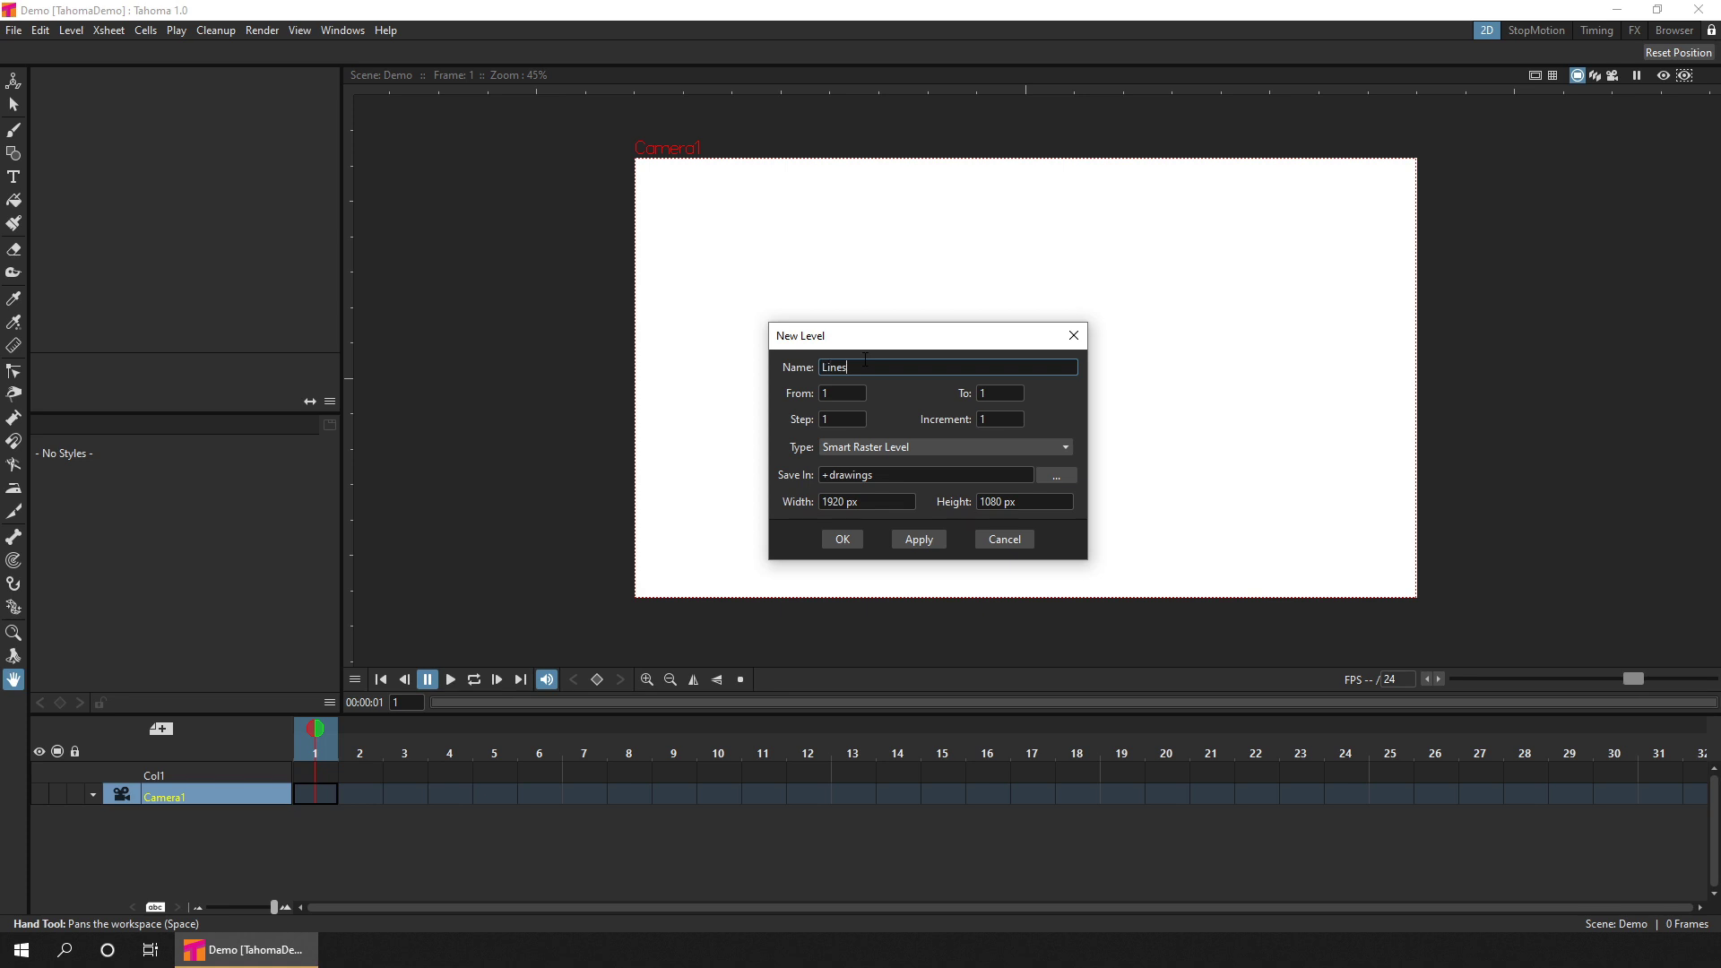
{"action": "left_click", "coordinate": [842, 539]}
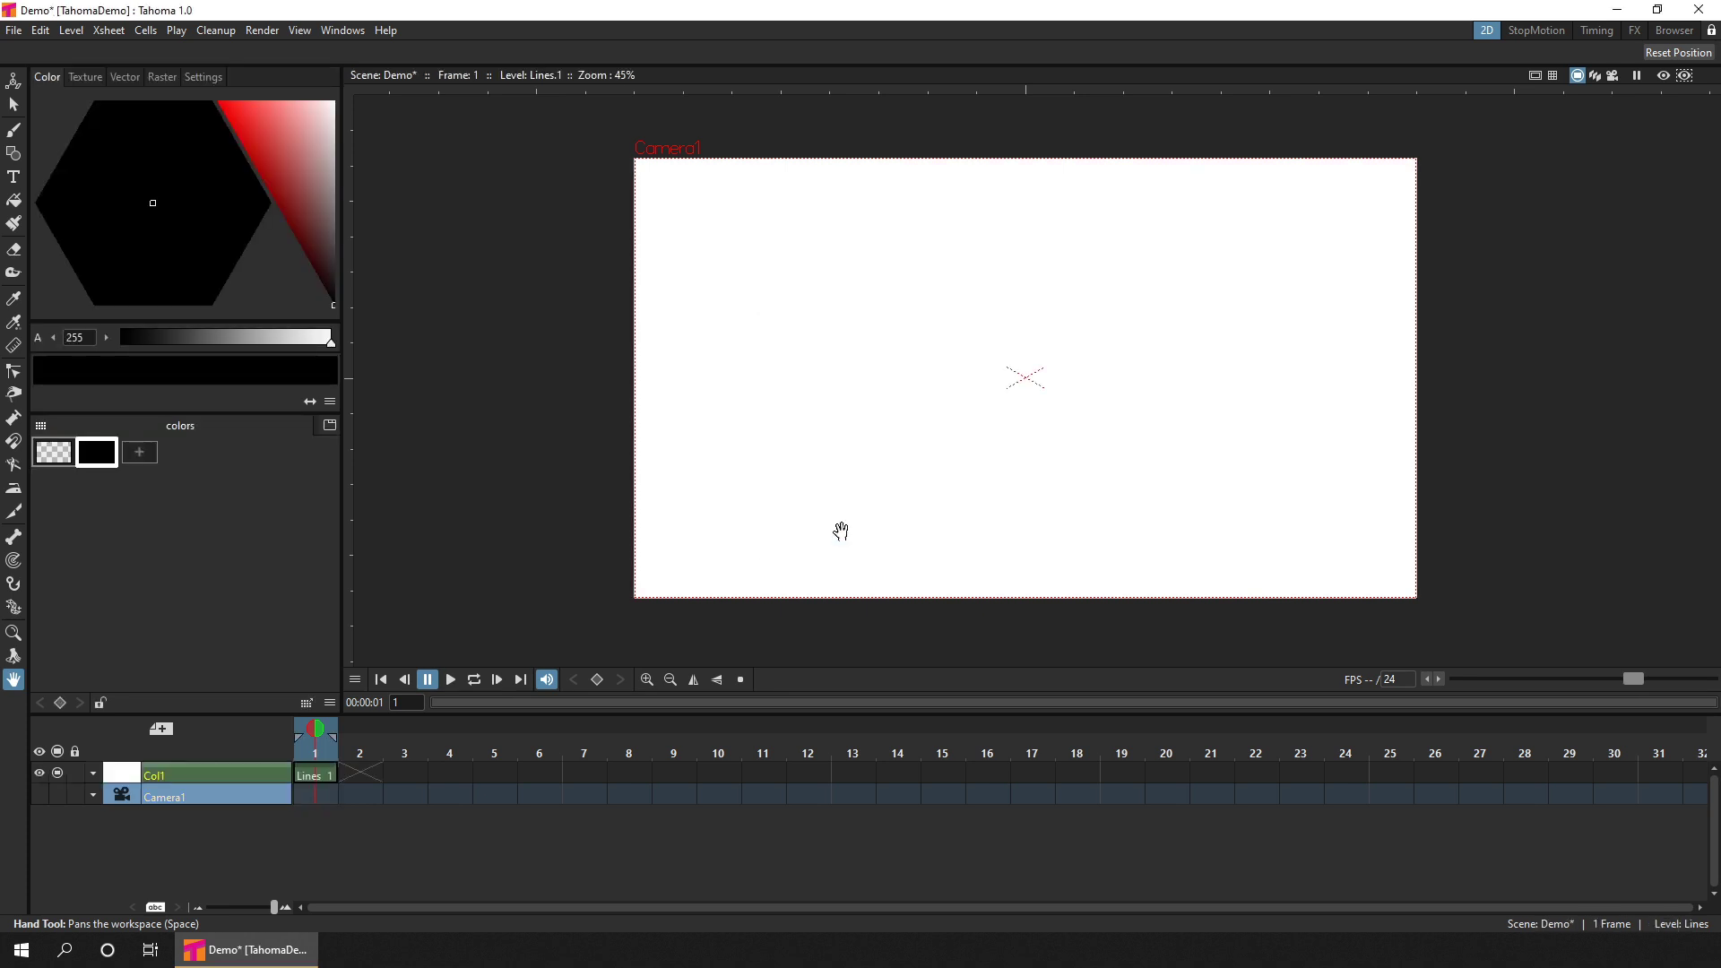
Step: Save, then extend the Lines 1 cell in Col1 down to frame 6
{"action": "key", "text": "ctrl+s"}
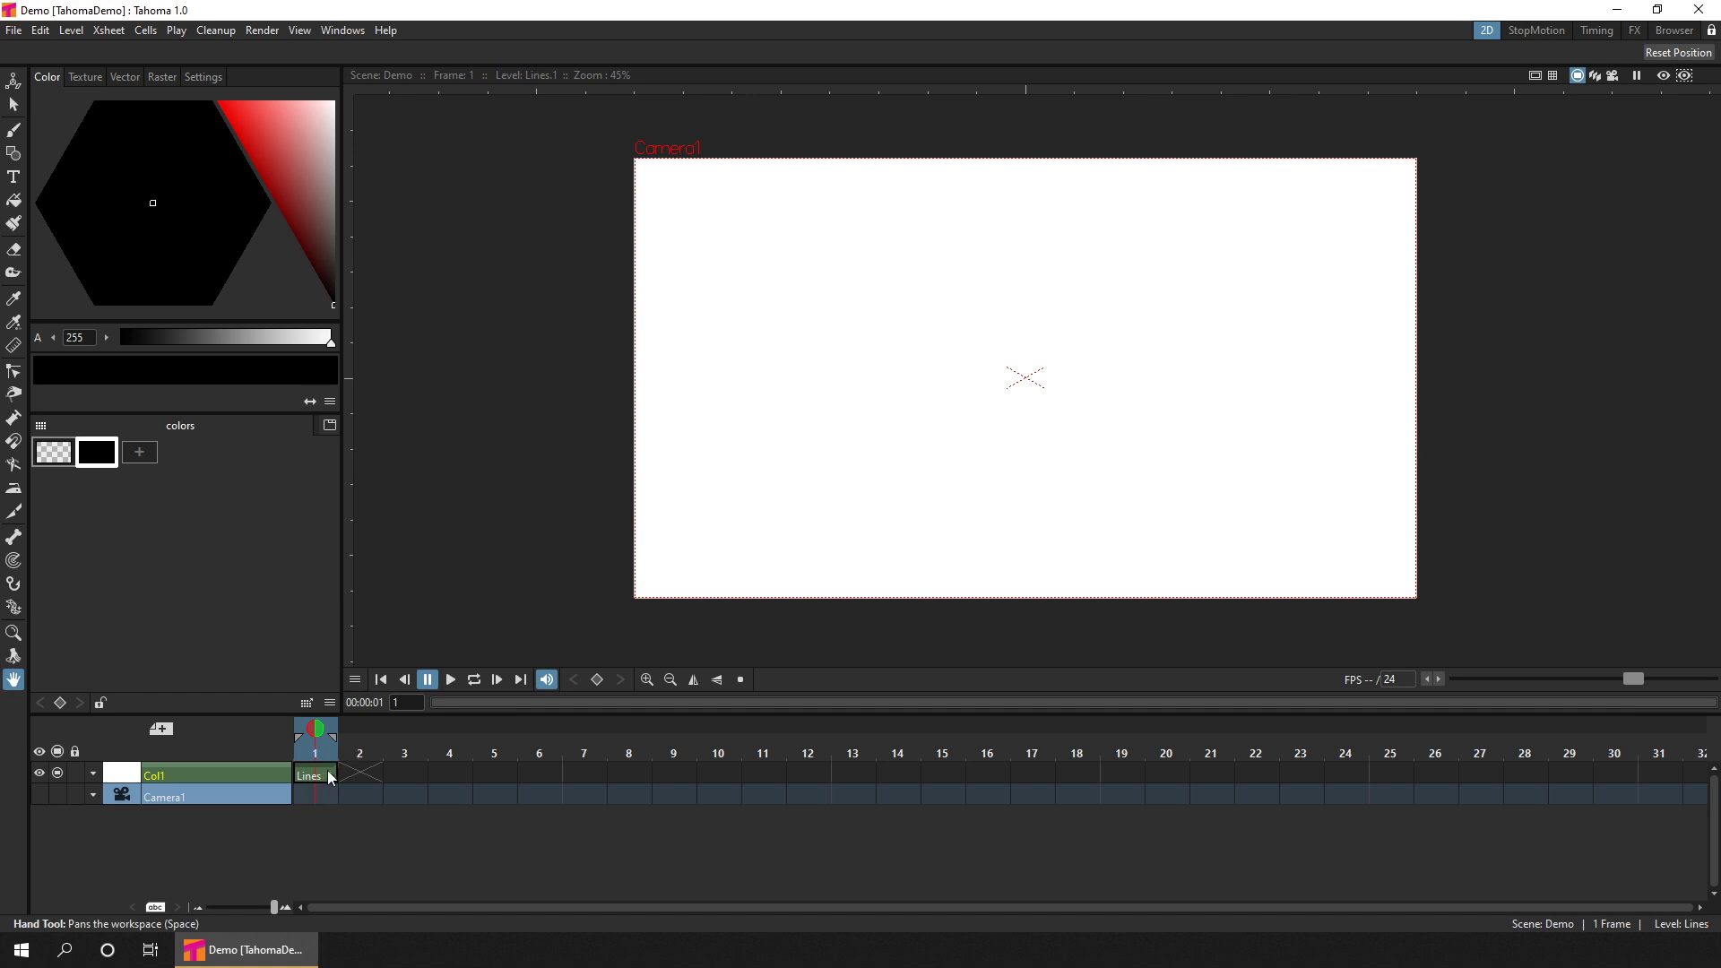
{"action": "left_click", "coordinate": [325, 772]}
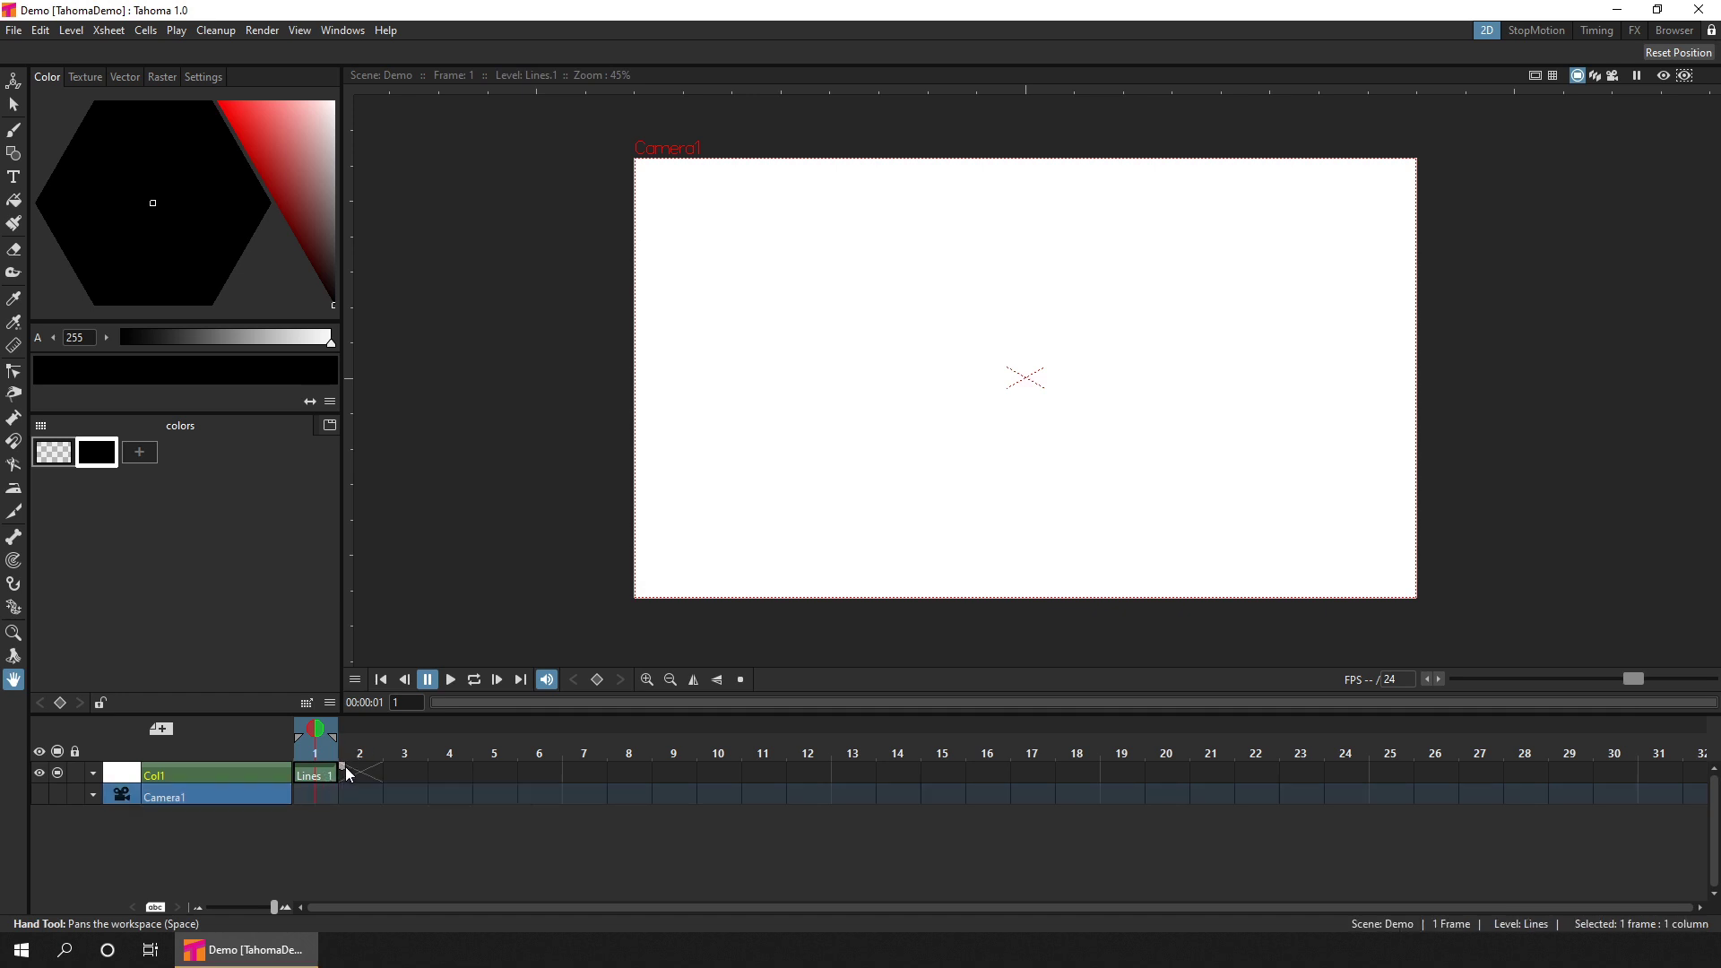
{"action": "left_click_drag", "start_coordinate": [575, 777], "coordinate": [570, 774]}
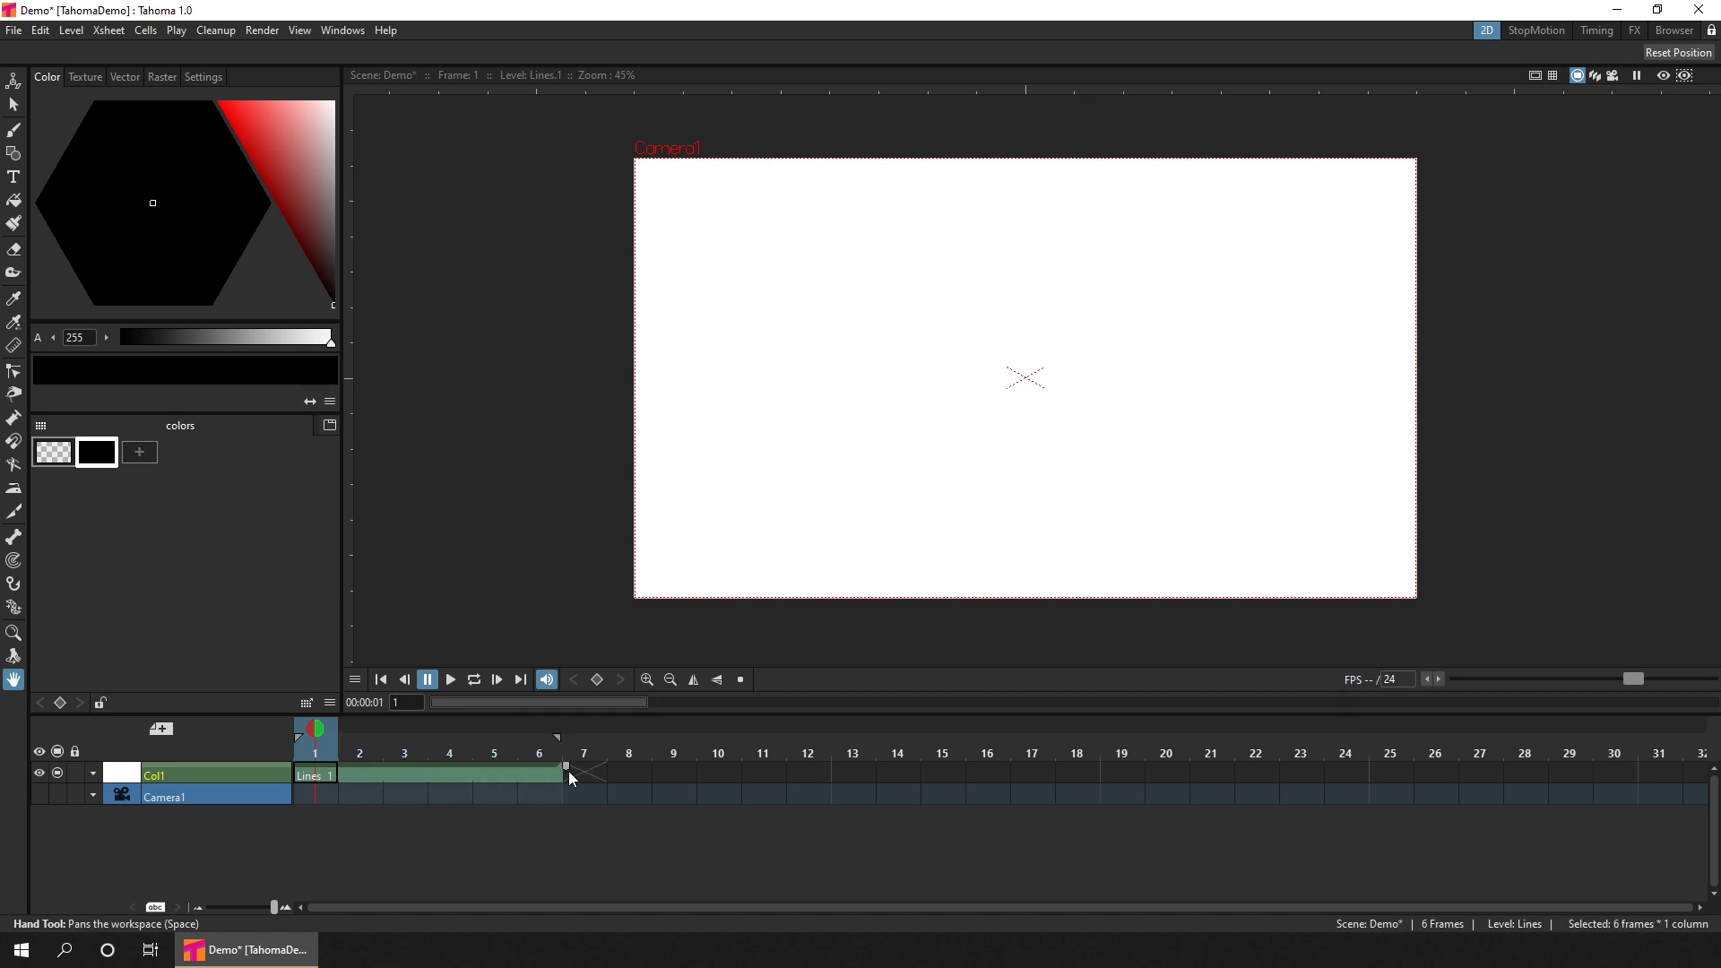
Step: Pick the Brush, save, and add a bright red style (#ff0808) to the palette
{"action": "left_click", "coordinate": [16, 134]}
{"action": "key", "text": "ctrl+s"}
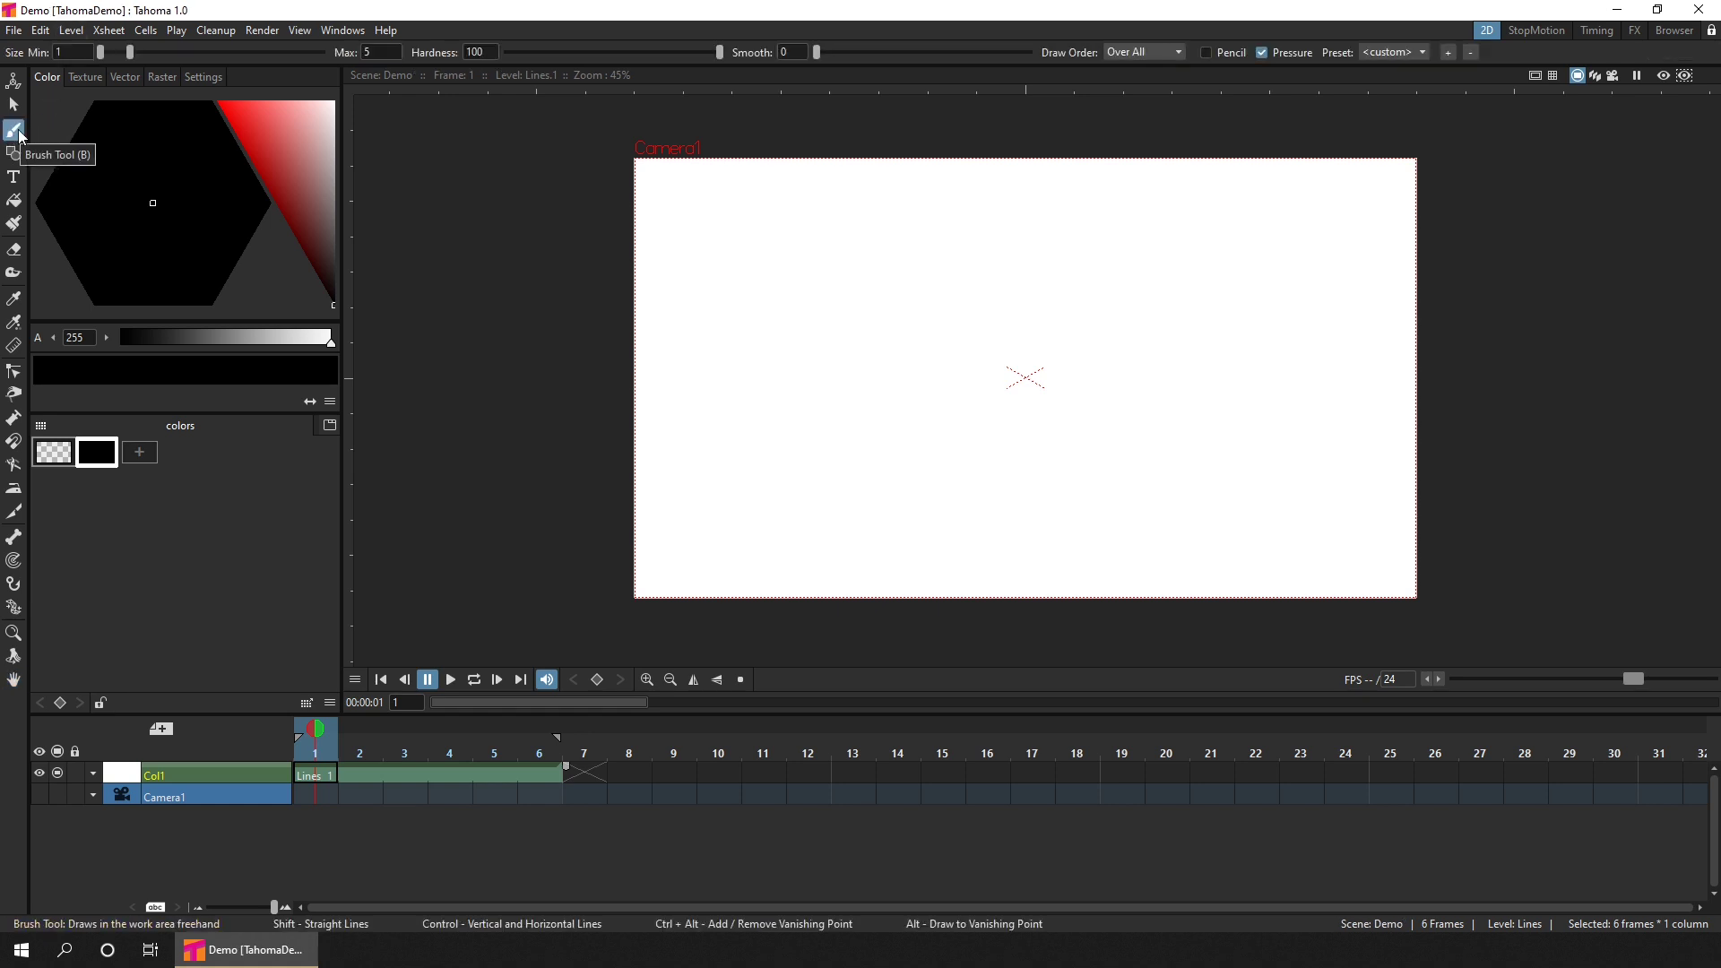
{"action": "left_click", "coordinate": [139, 449]}
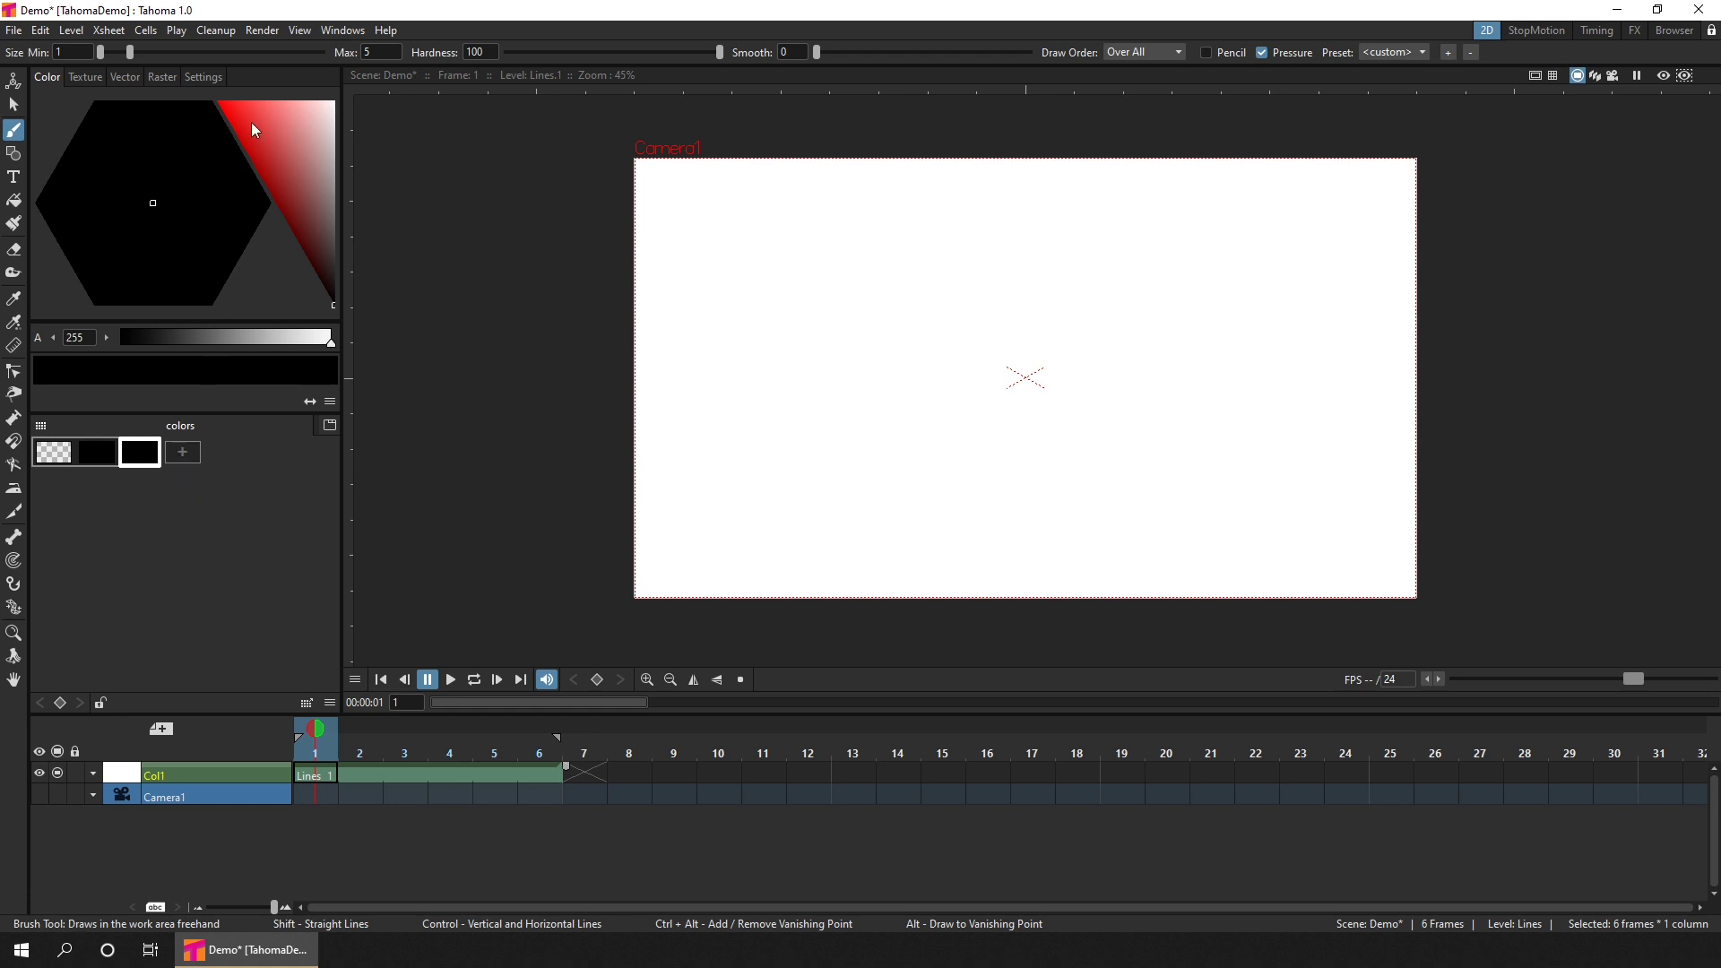
{"action": "left_click_drag", "start_coordinate": [269, 139], "coordinate": [218, 95]}
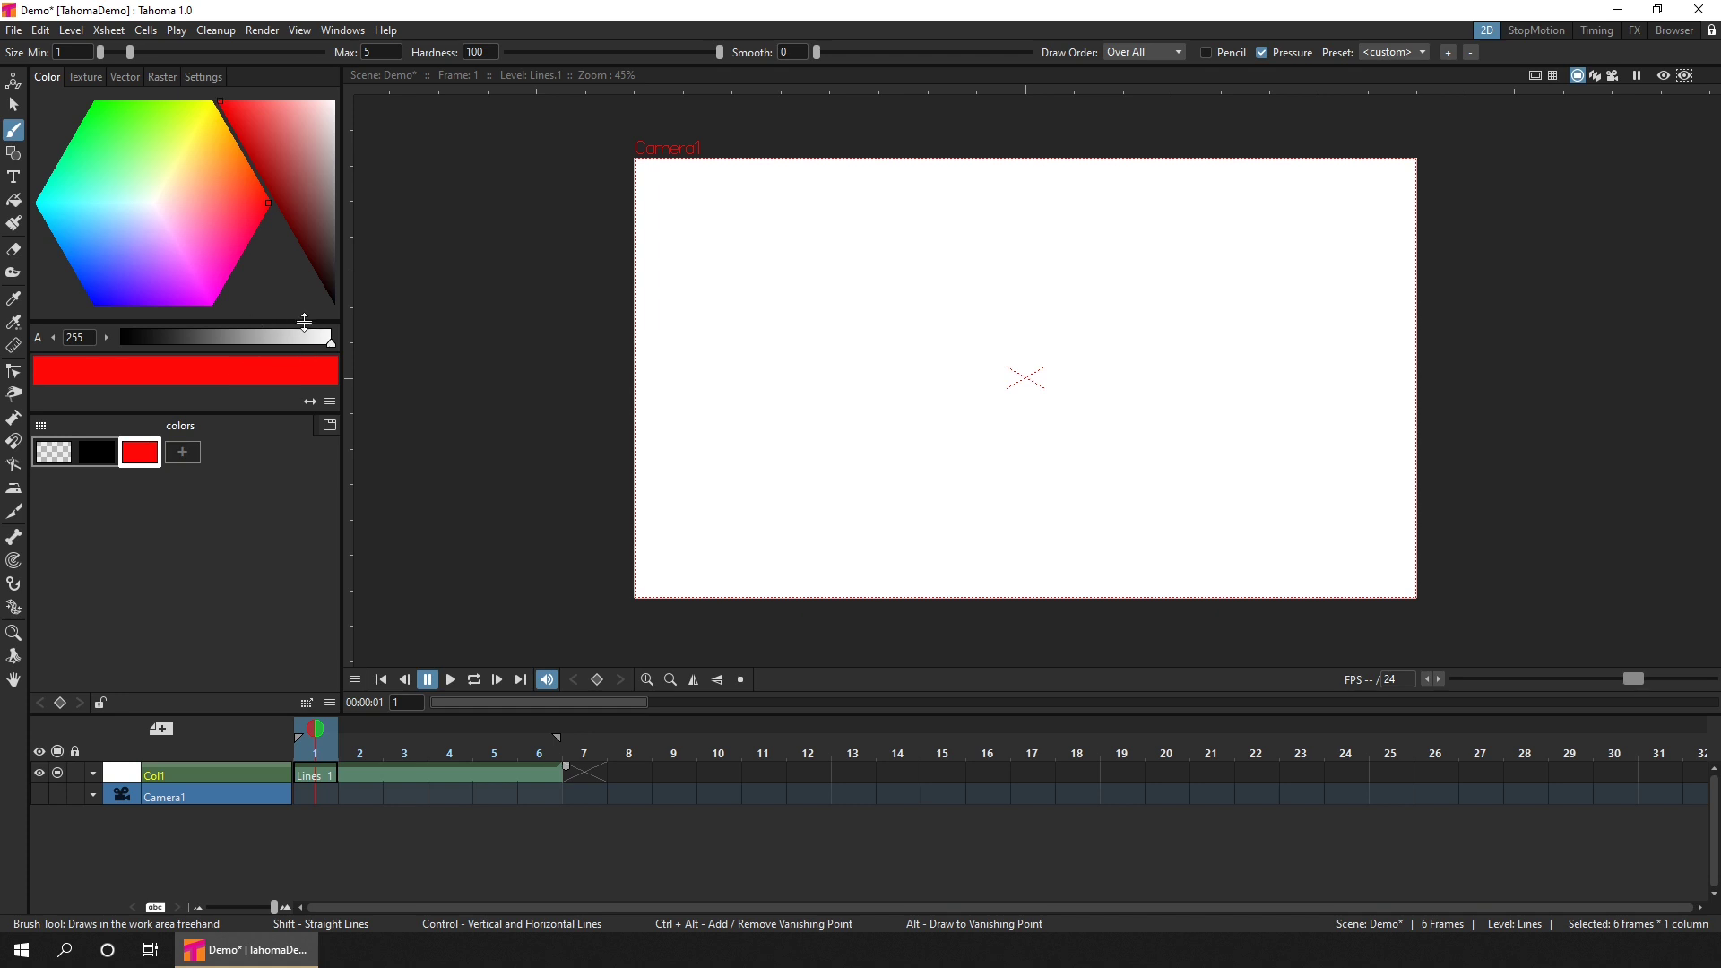
Step: Show HSV sliders in the style editor and fine-tune the red's saturation
{"action": "left_click", "coordinate": [332, 404]}
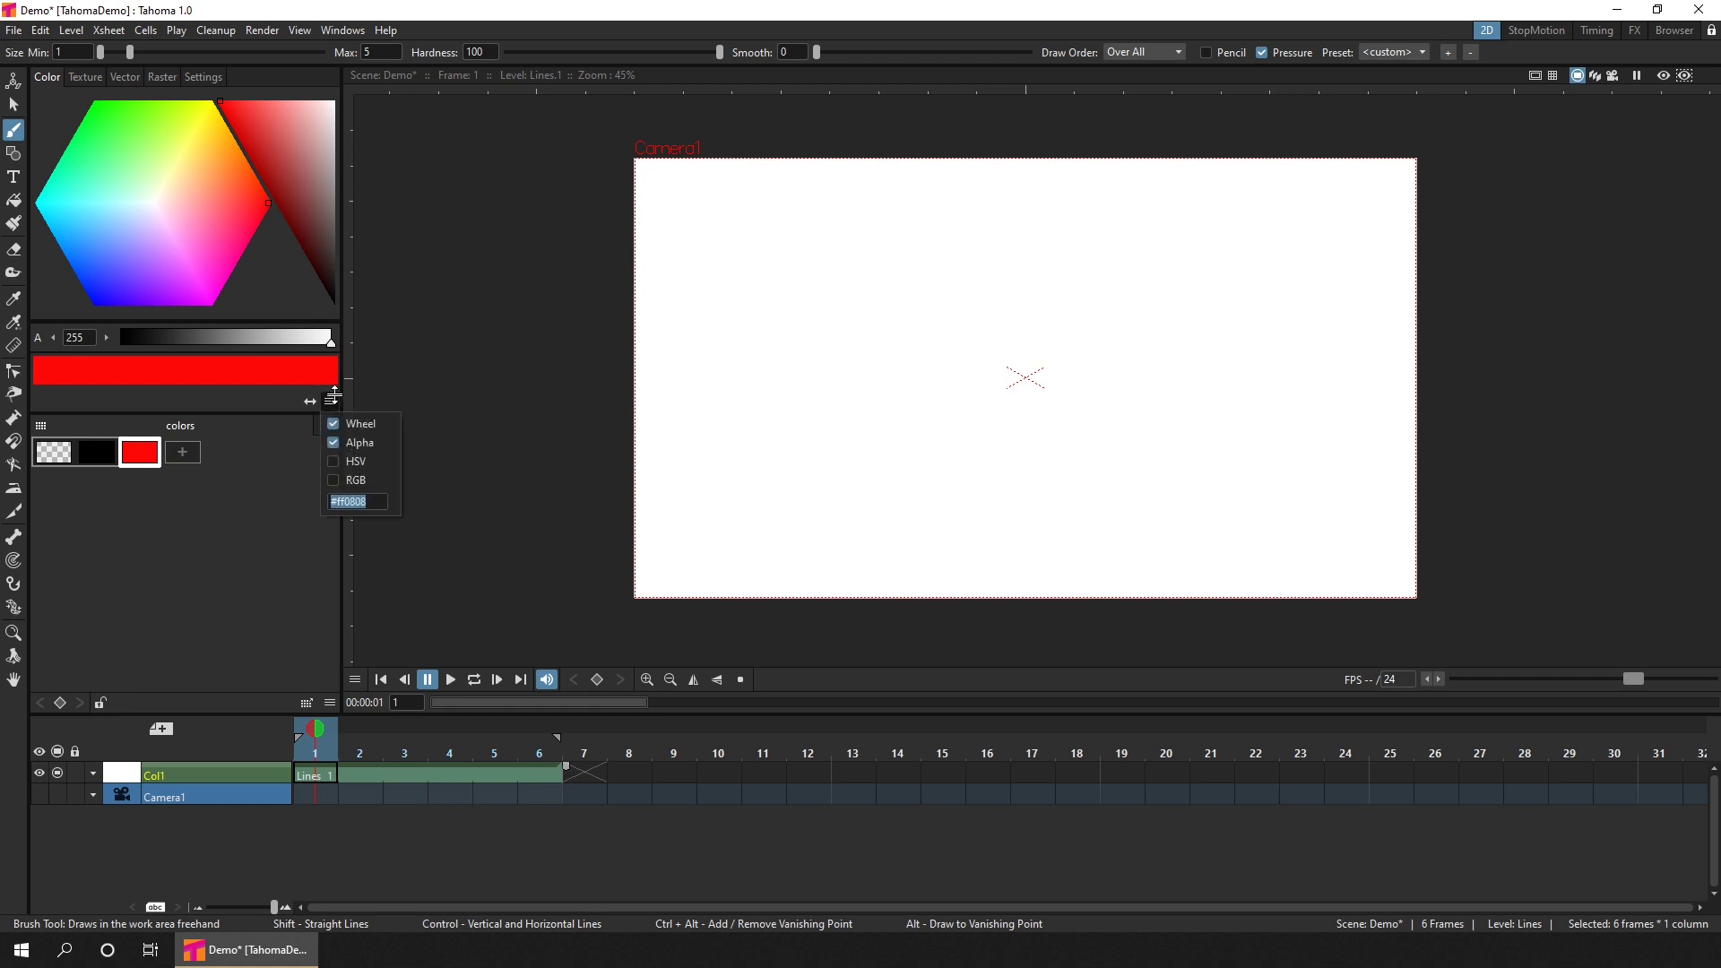
{"action": "left_click", "coordinate": [332, 460]}
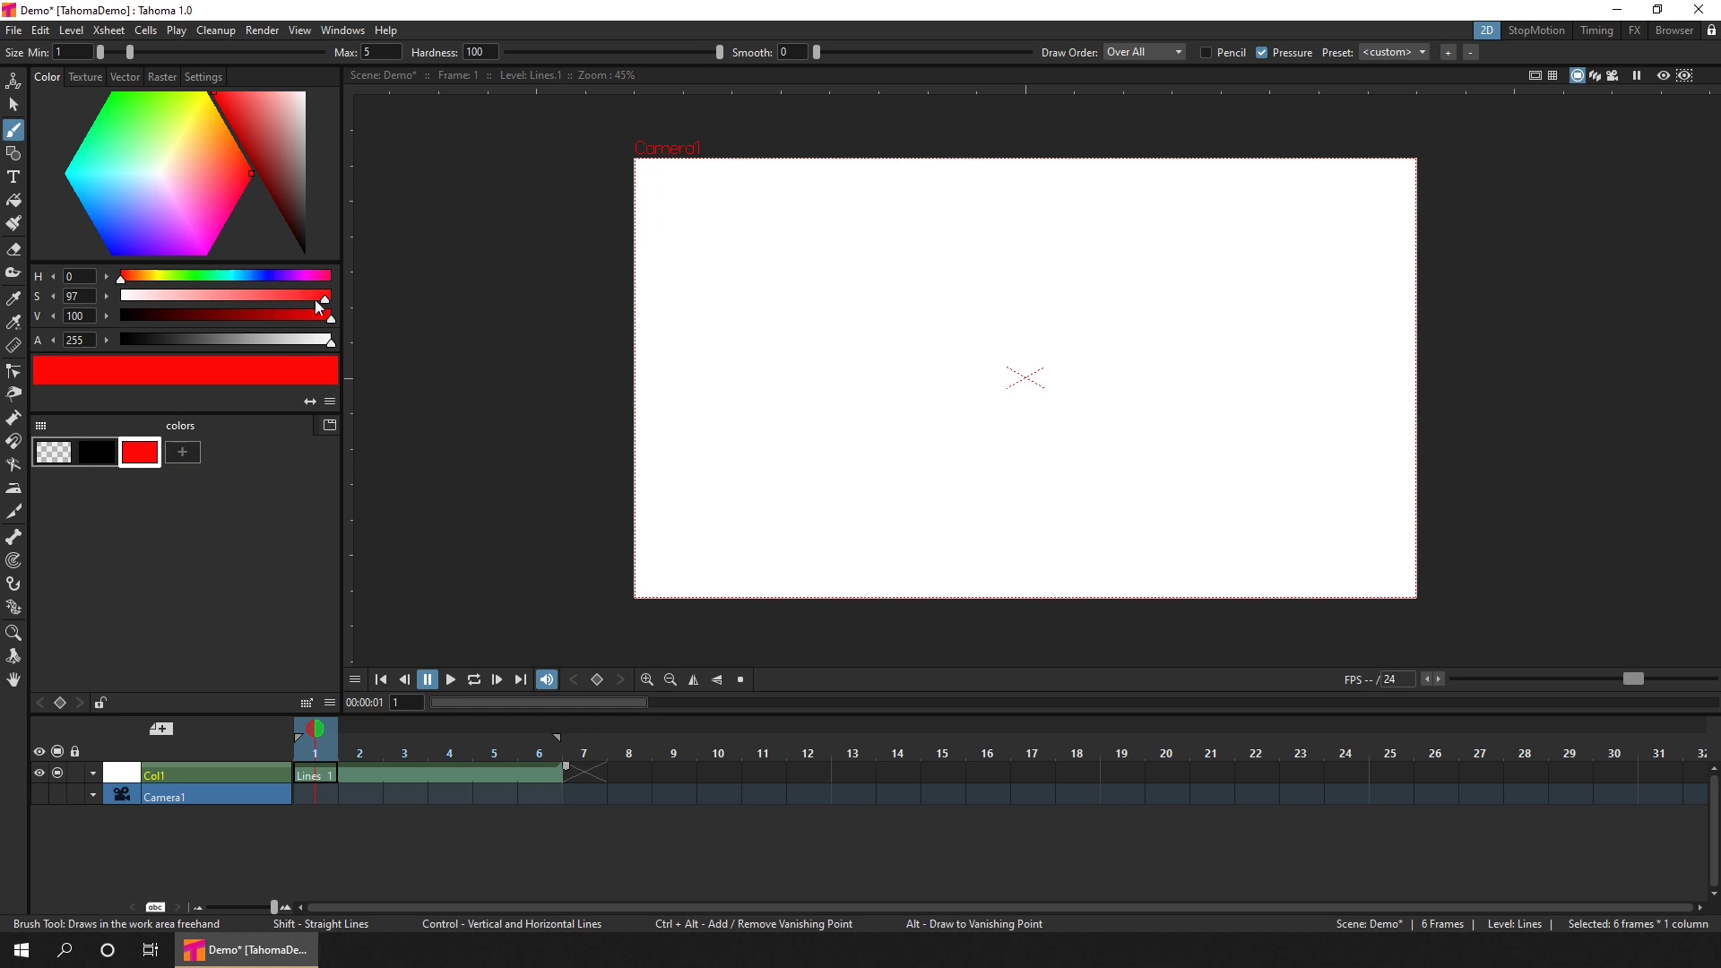
{"action": "mouse_move", "coordinate": [325, 299]}
{"action": "left_mouse_down"}
{"action": "mouse_move", "coordinate": [269, 294]}
{"action": "mouse_move", "coordinate": [326, 297]}
{"action": "left_mouse_up"}
Step: Add a blue style to the colors page, then a second palette page holding a pink style
{"action": "left_click", "coordinate": [186, 456]}
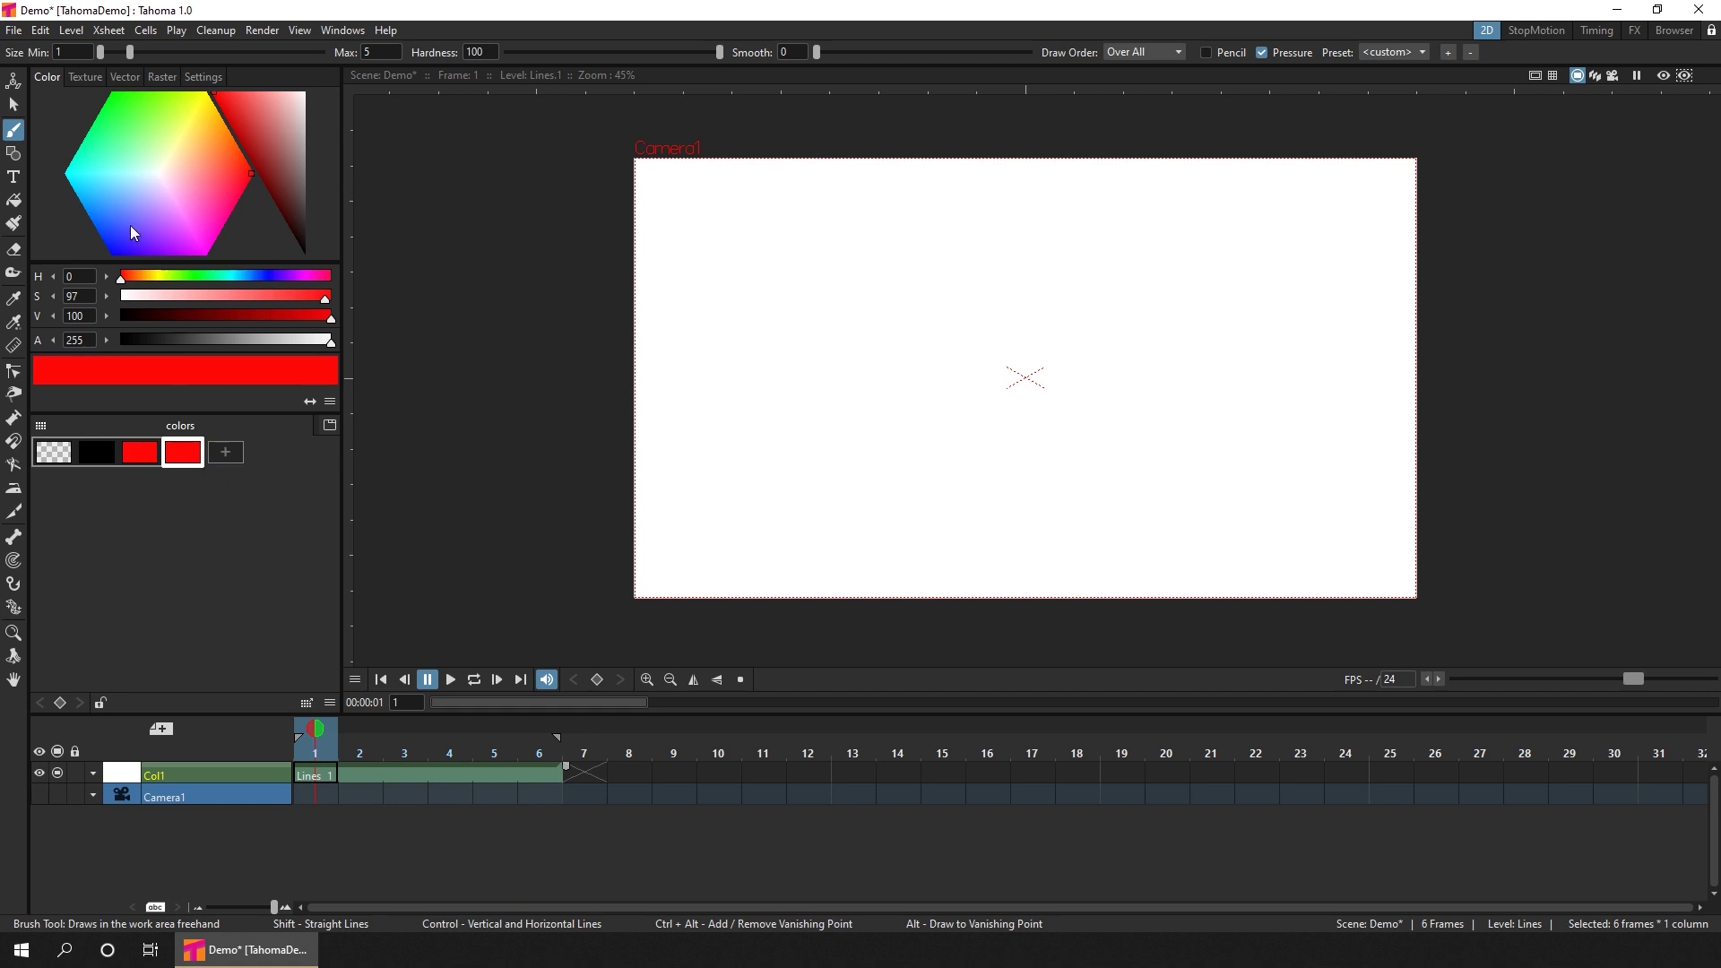
{"action": "mouse_move", "coordinate": [125, 224]}
{"action": "left_mouse_down"}
{"action": "mouse_move", "coordinate": [111, 256]}
{"action": "mouse_move", "coordinate": [120, 236]}
{"action": "left_mouse_up"}
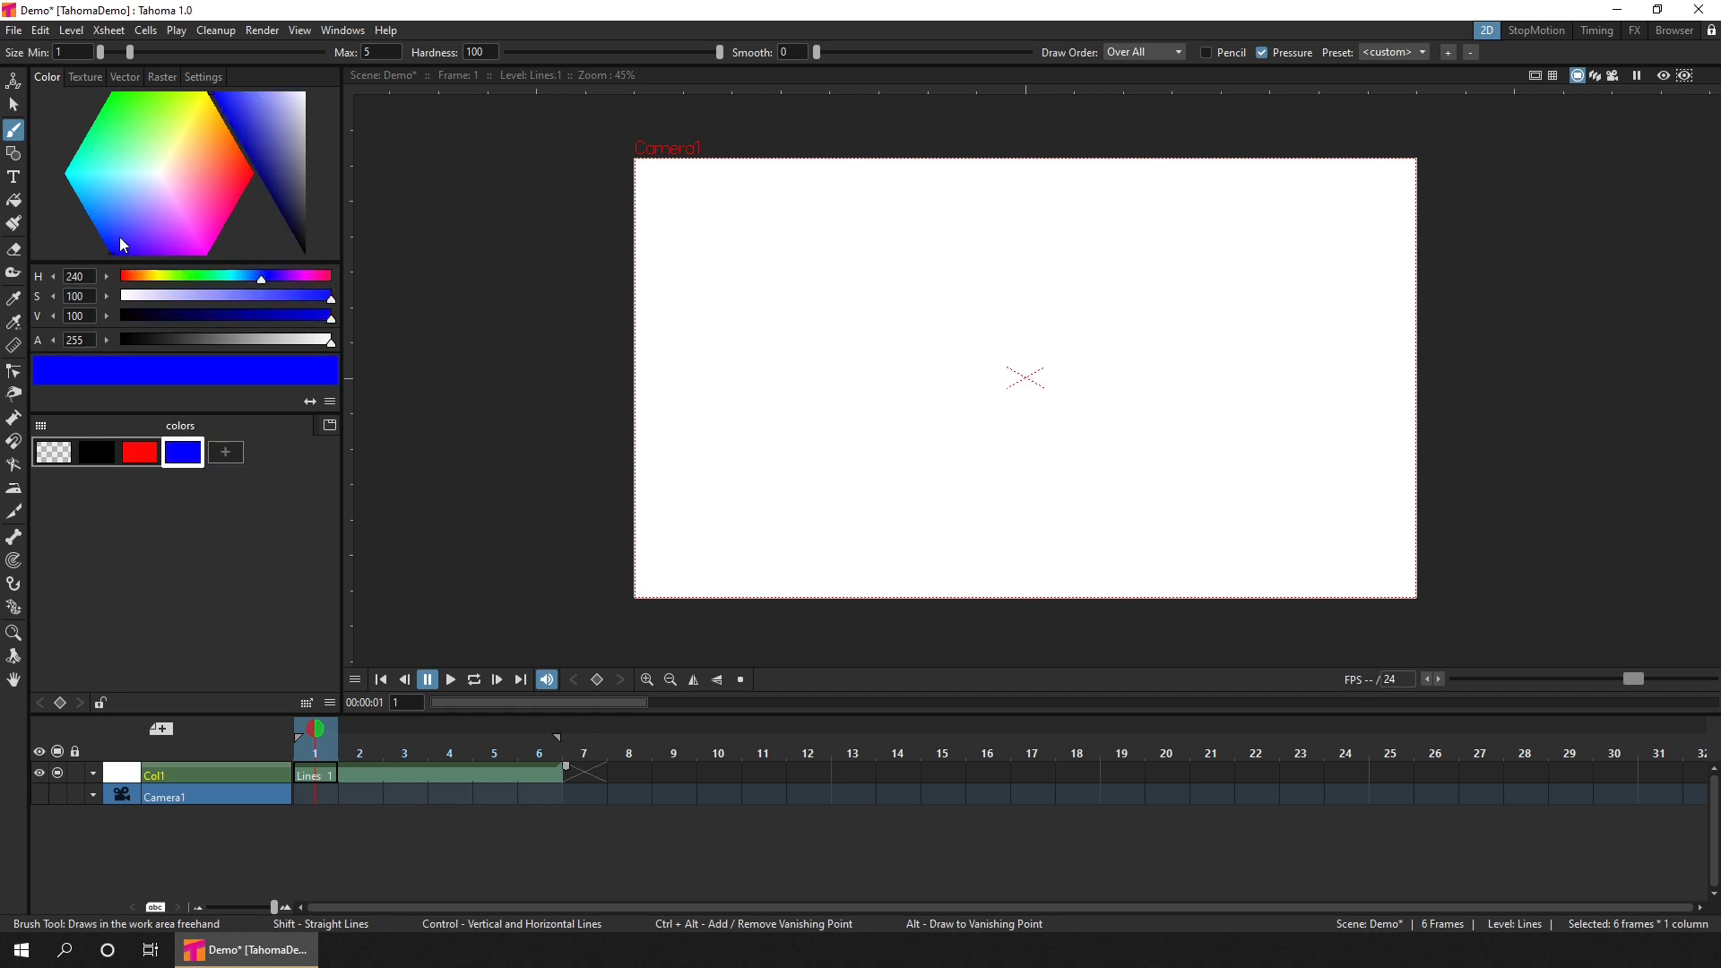
{"action": "left_click", "coordinate": [329, 429]}
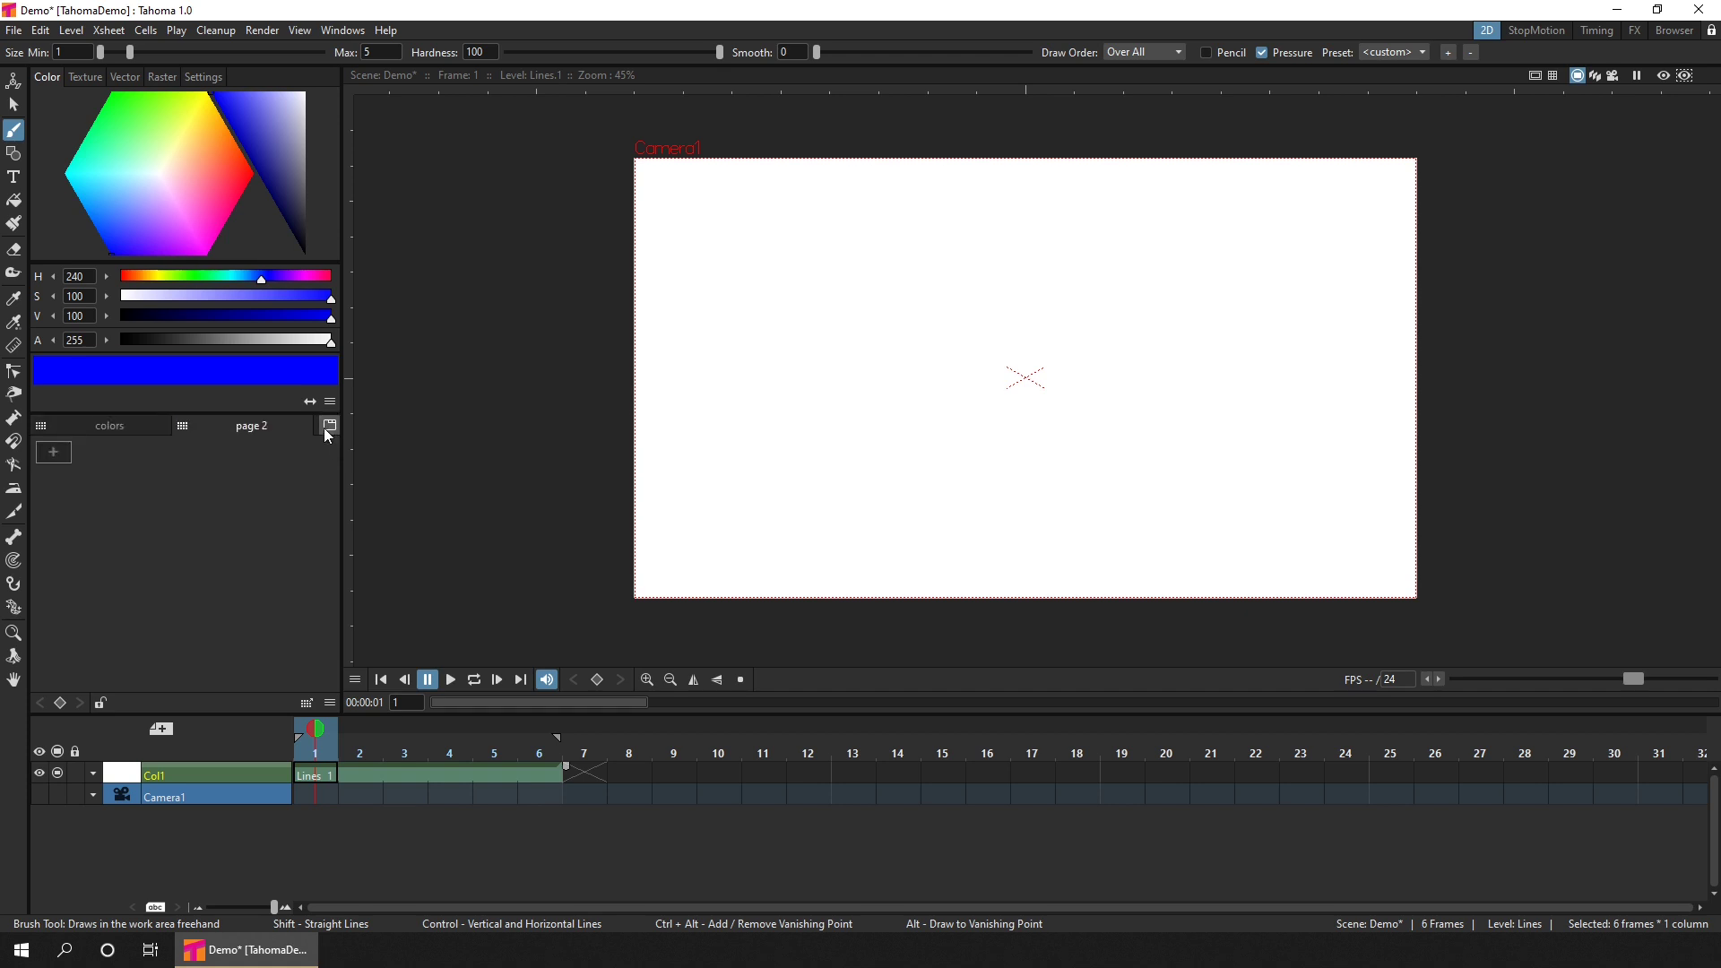
{"action": "left_click", "coordinate": [55, 454]}
{"action": "left_click_drag", "start_coordinate": [174, 187], "coordinate": [179, 217]}
Step: Add a third palette page with a green style, then return to the colors page
{"action": "left_click", "coordinate": [330, 425]}
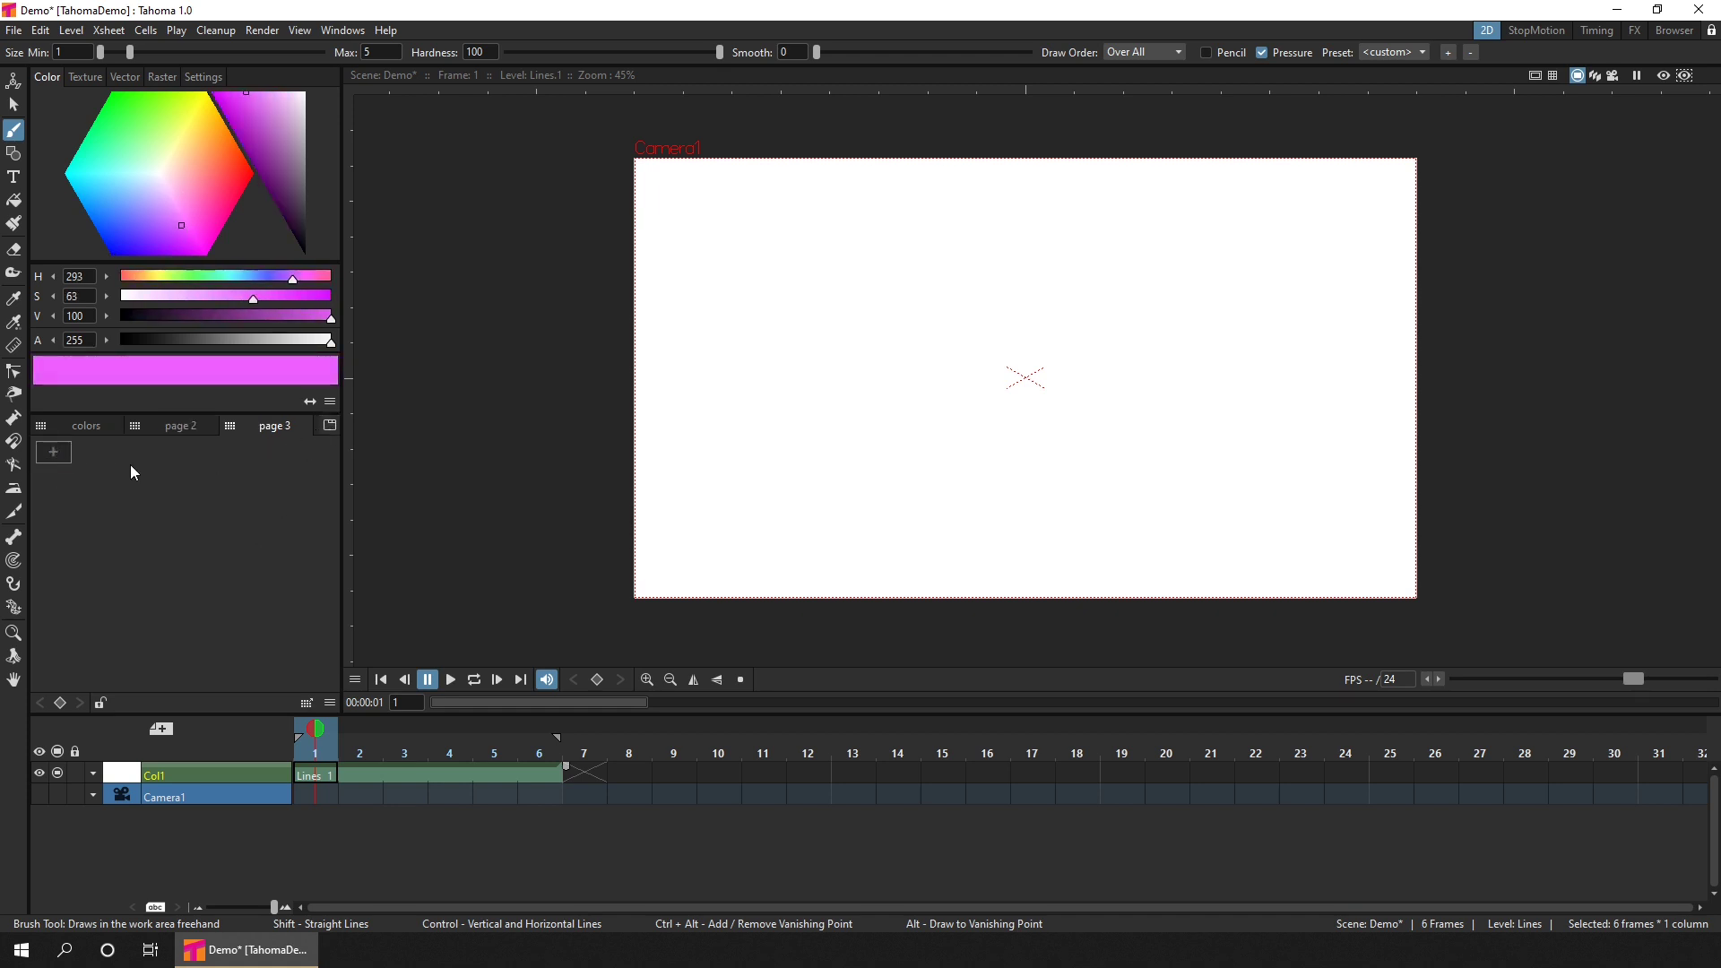
{"action": "left_click", "coordinate": [63, 451]}
{"action": "left_click_drag", "start_coordinate": [126, 201], "coordinate": [99, 205]}
{"action": "left_click_drag", "start_coordinate": [120, 126], "coordinate": [120, 115]}
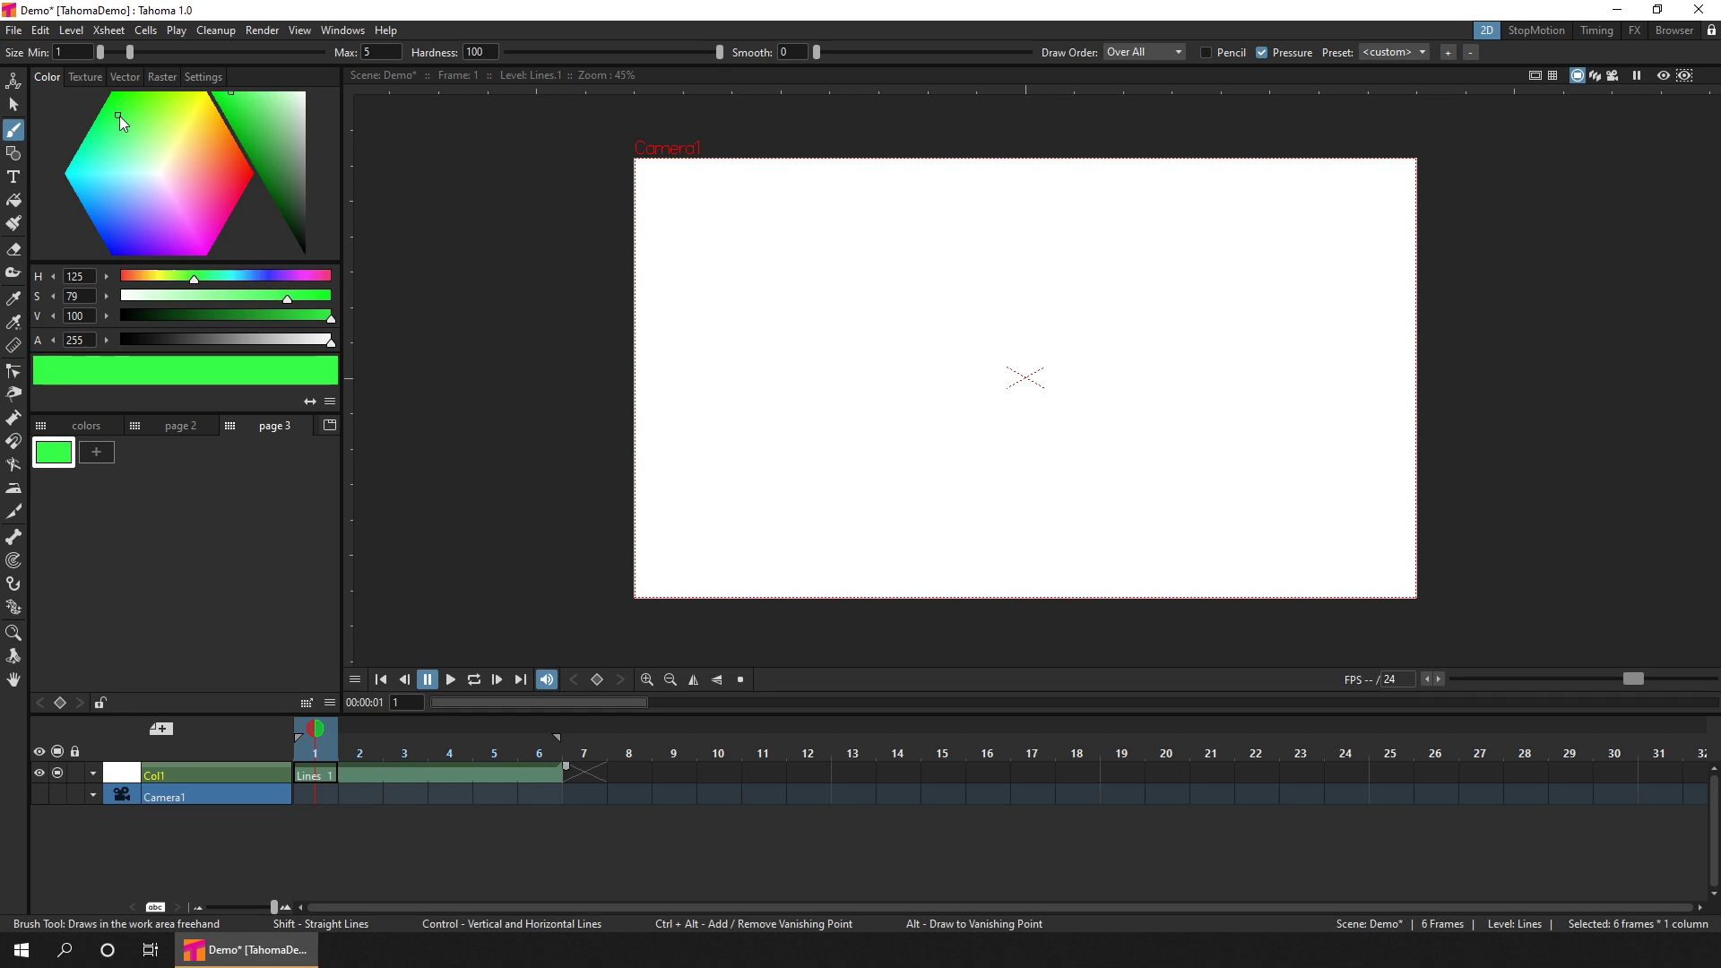
{"action": "left_click", "coordinate": [180, 426]}
{"action": "left_click", "coordinate": [83, 427]}
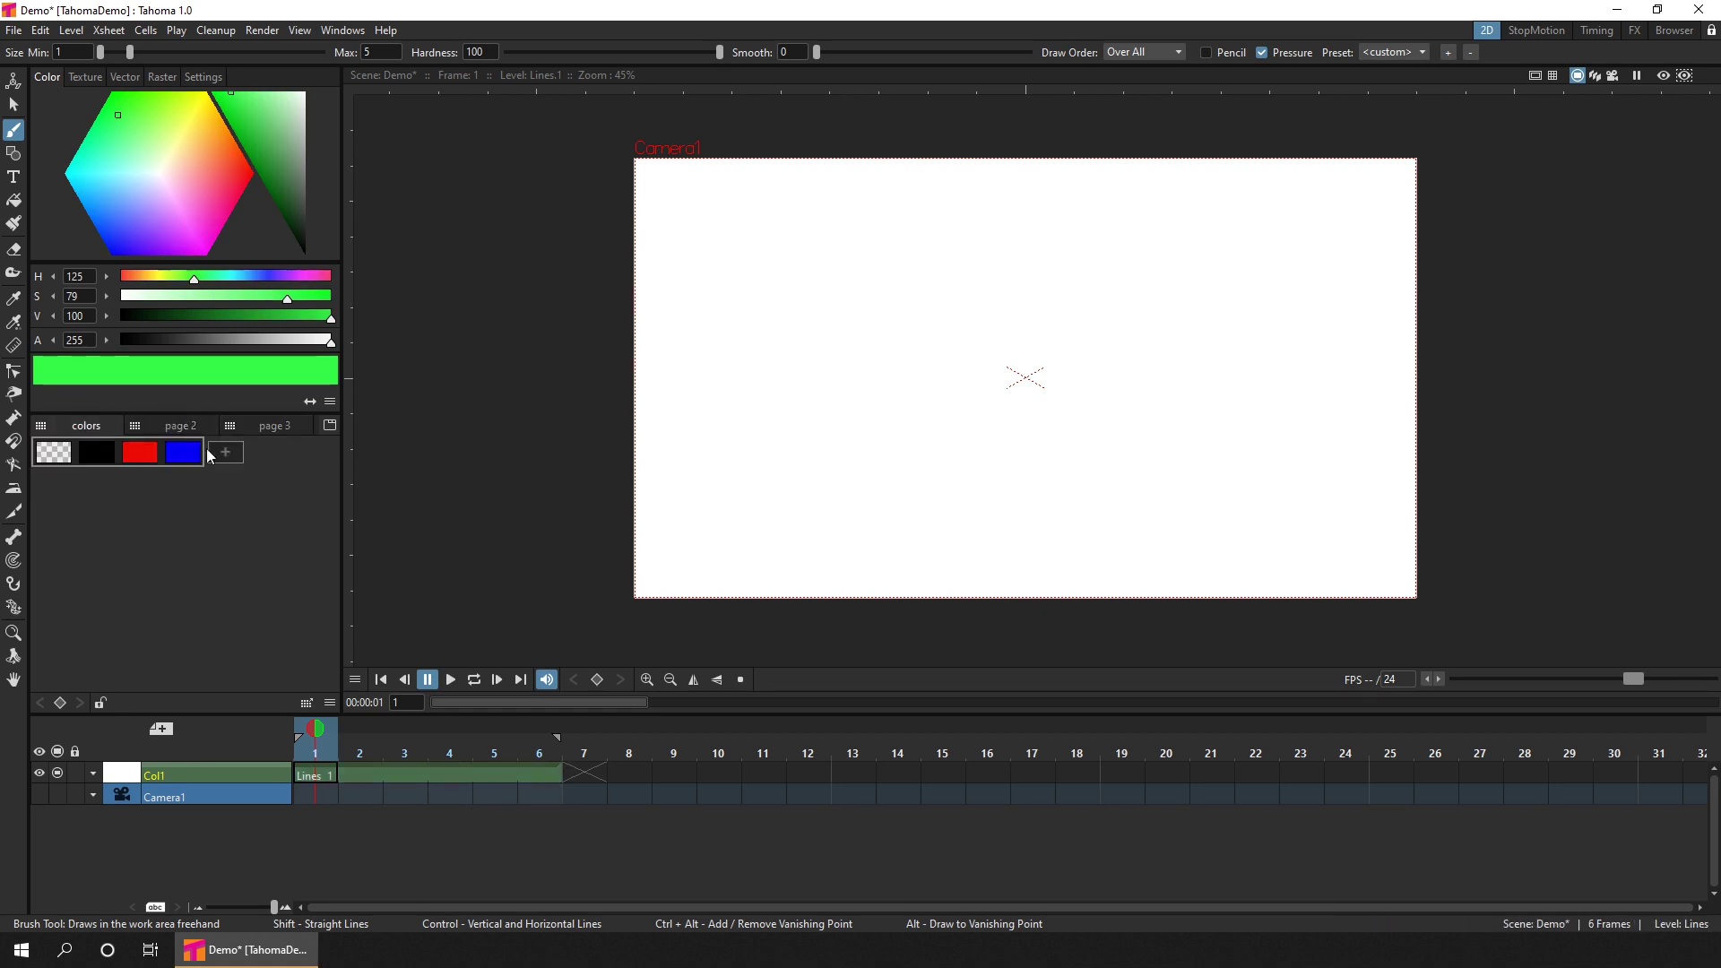
{"action": "left_click", "coordinate": [330, 703]}
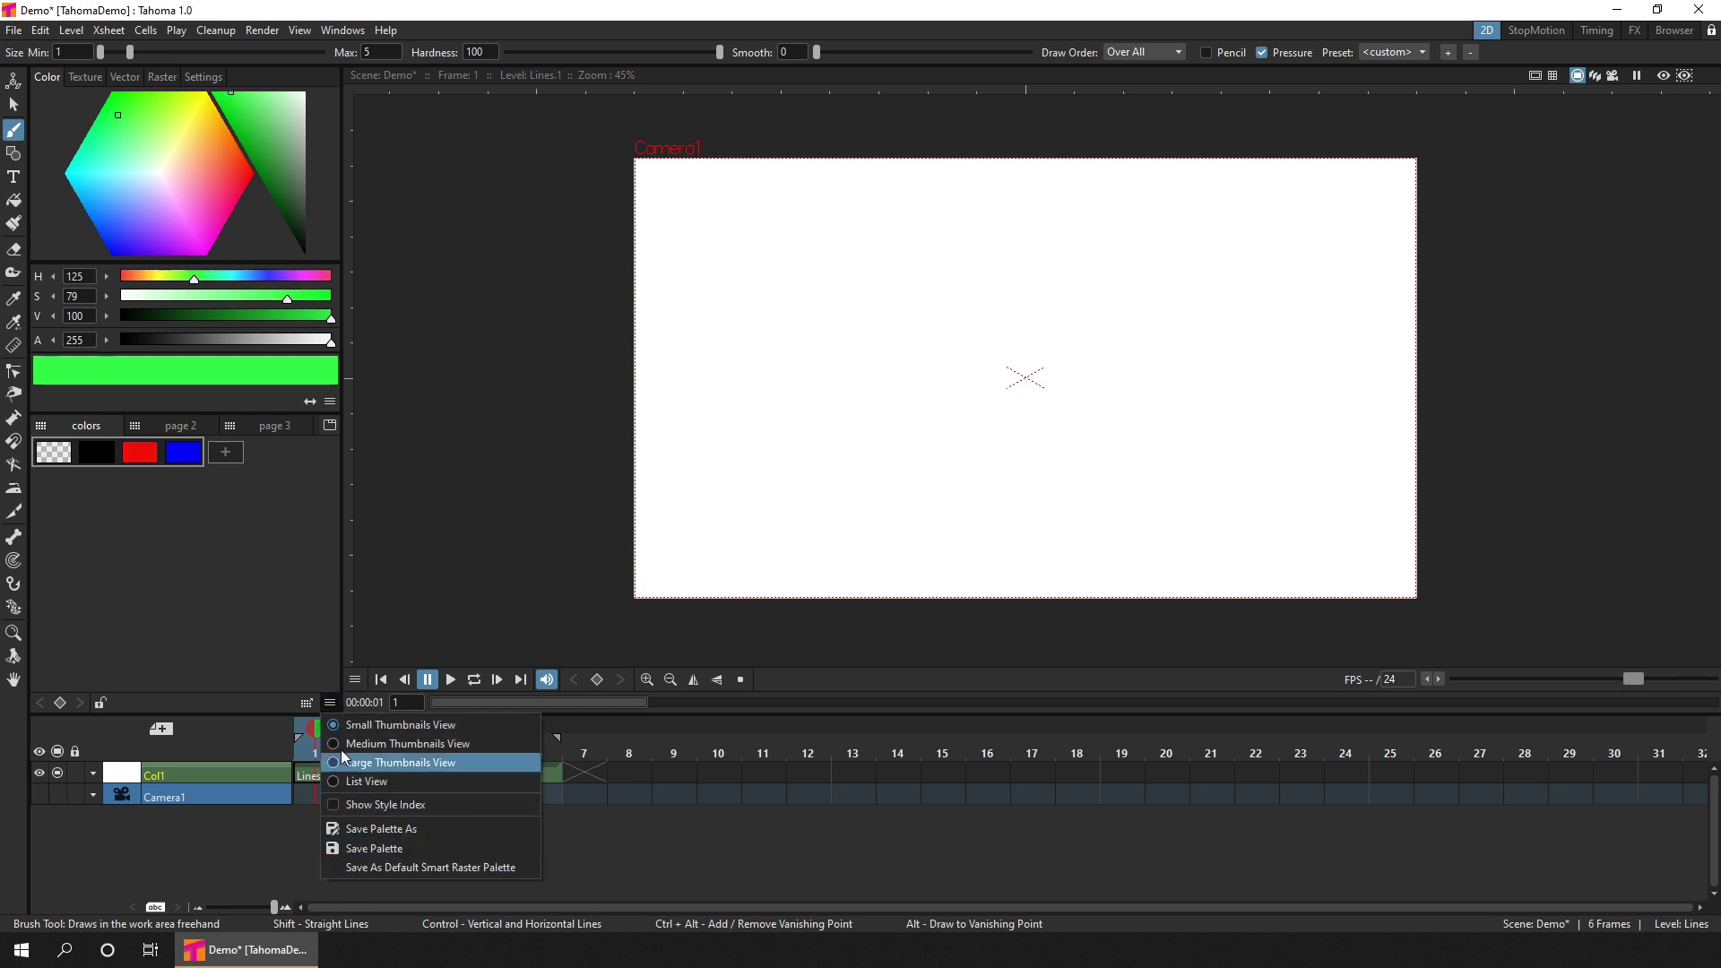
{"action": "left_click", "coordinate": [327, 679]}
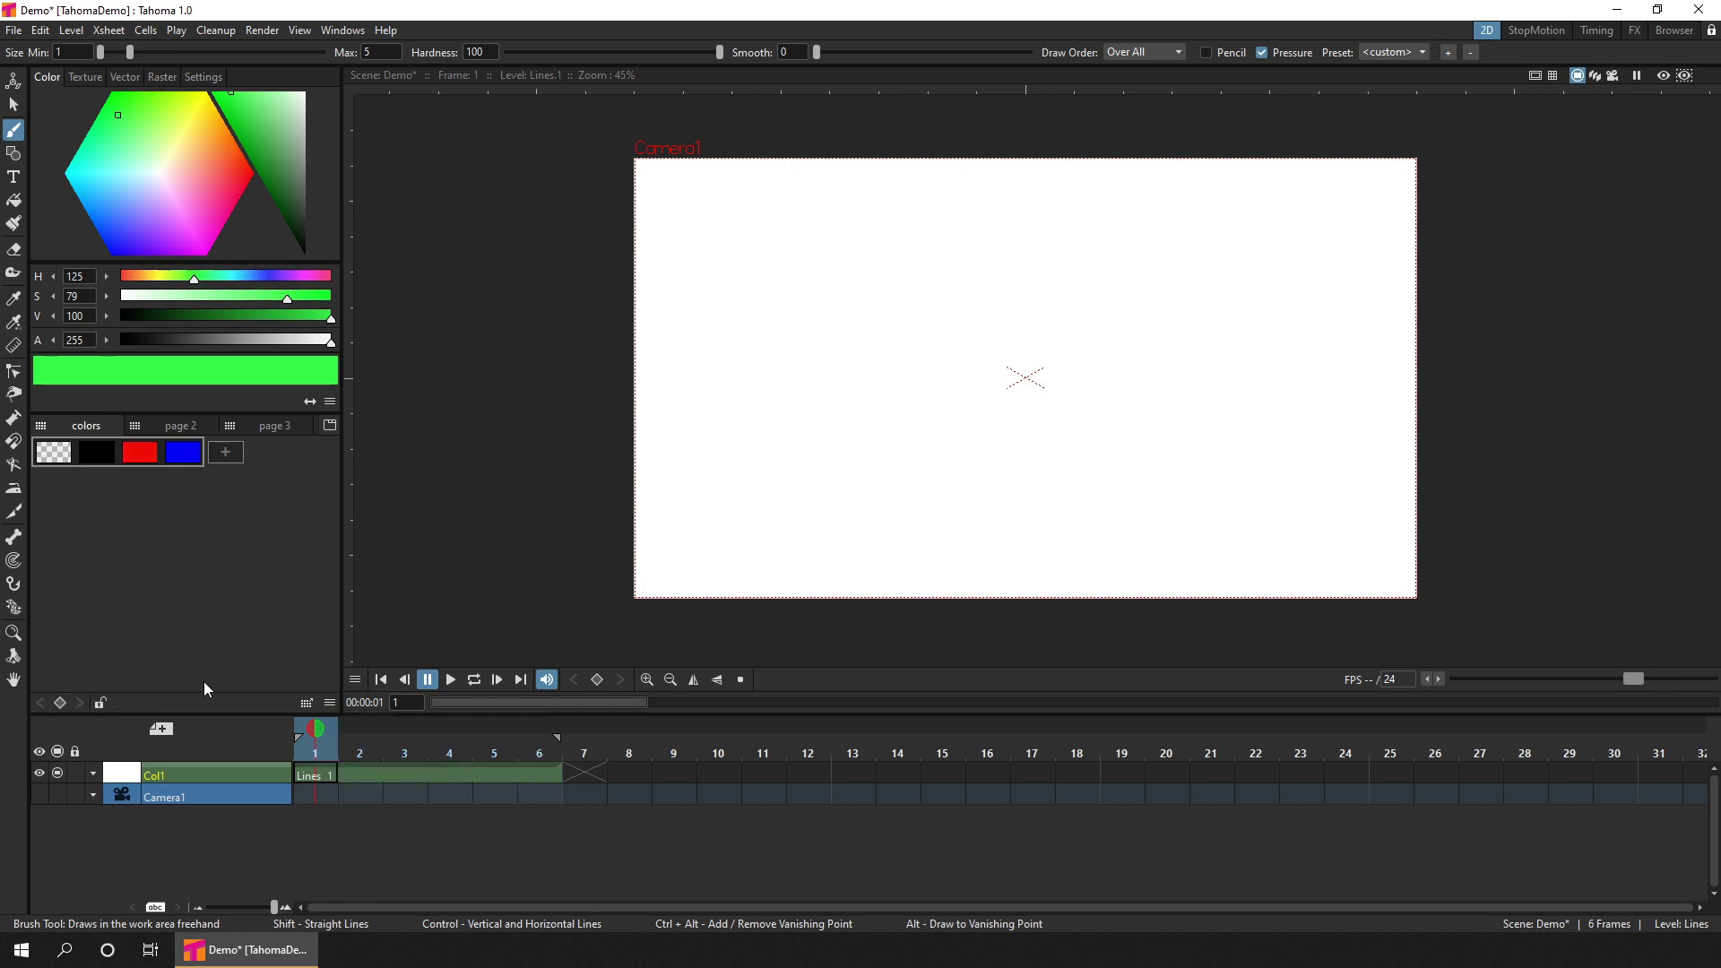
Step: Paint red wavy strokes, raising brush size to 6.38–14.54 and smoothing to 5.32 for thicker waves
{"action": "left_click", "coordinate": [141, 455]}
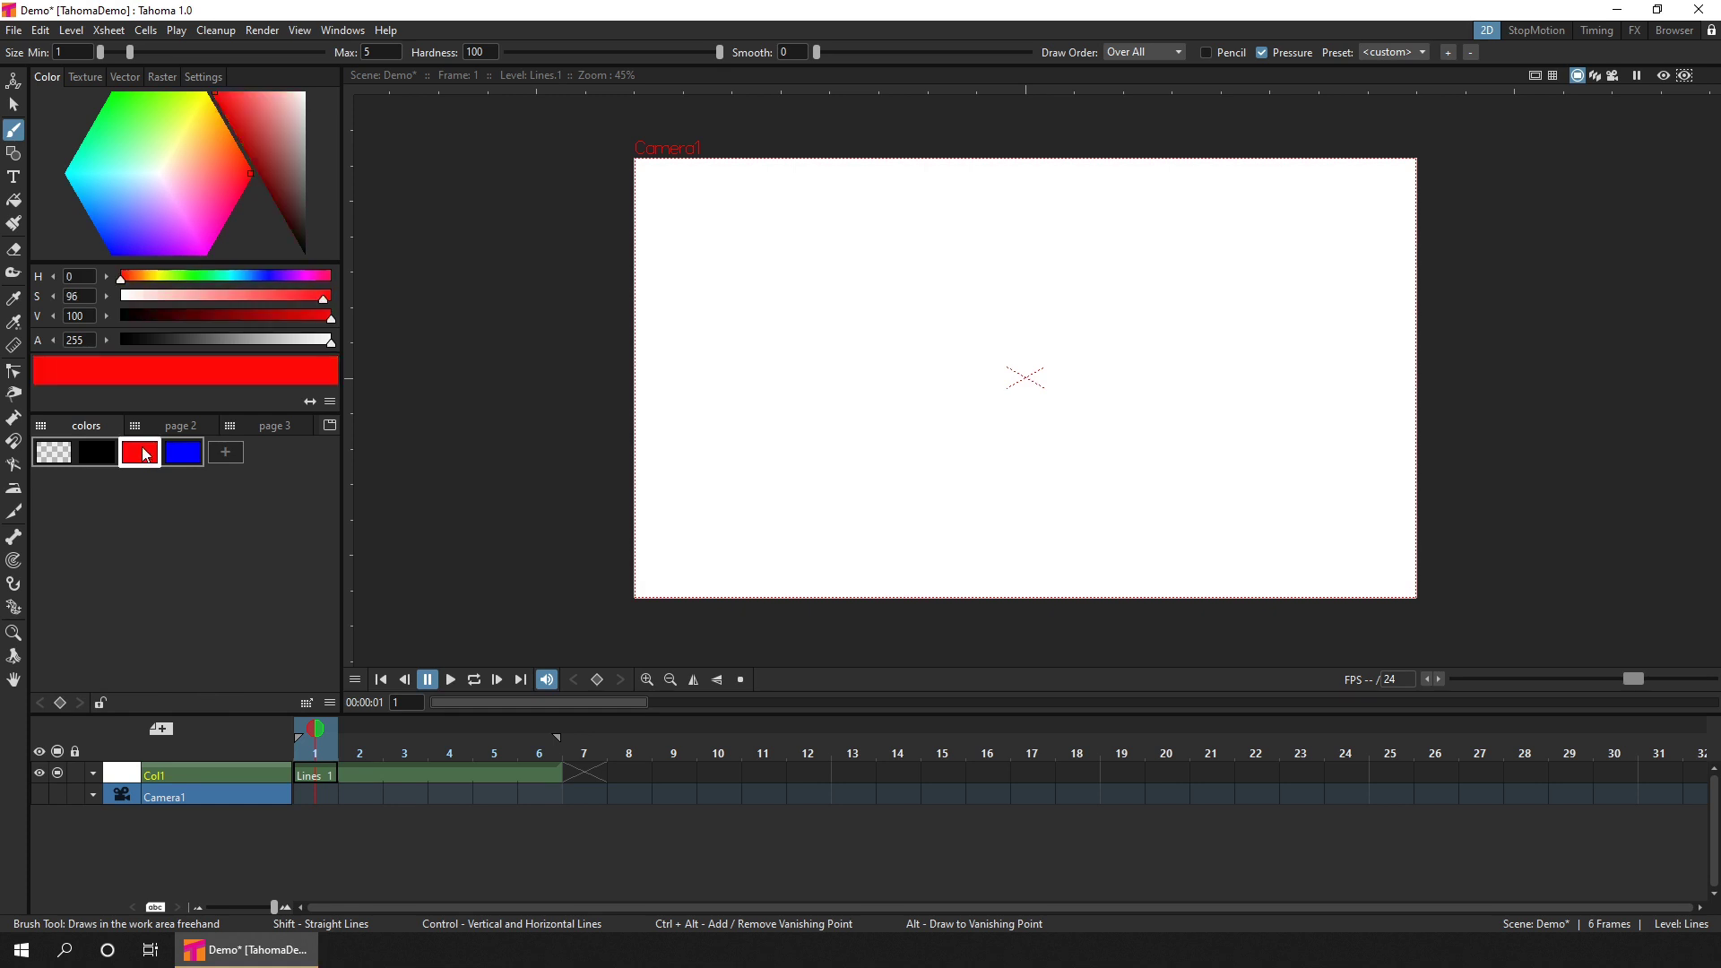
{"action": "mouse_move", "coordinate": [690, 175]}
{"action": "left_mouse_down"}
{"action": "mouse_move", "coordinate": [761, 181]}
{"action": "mouse_move", "coordinate": [1095, 369]}
{"action": "left_mouse_up"}
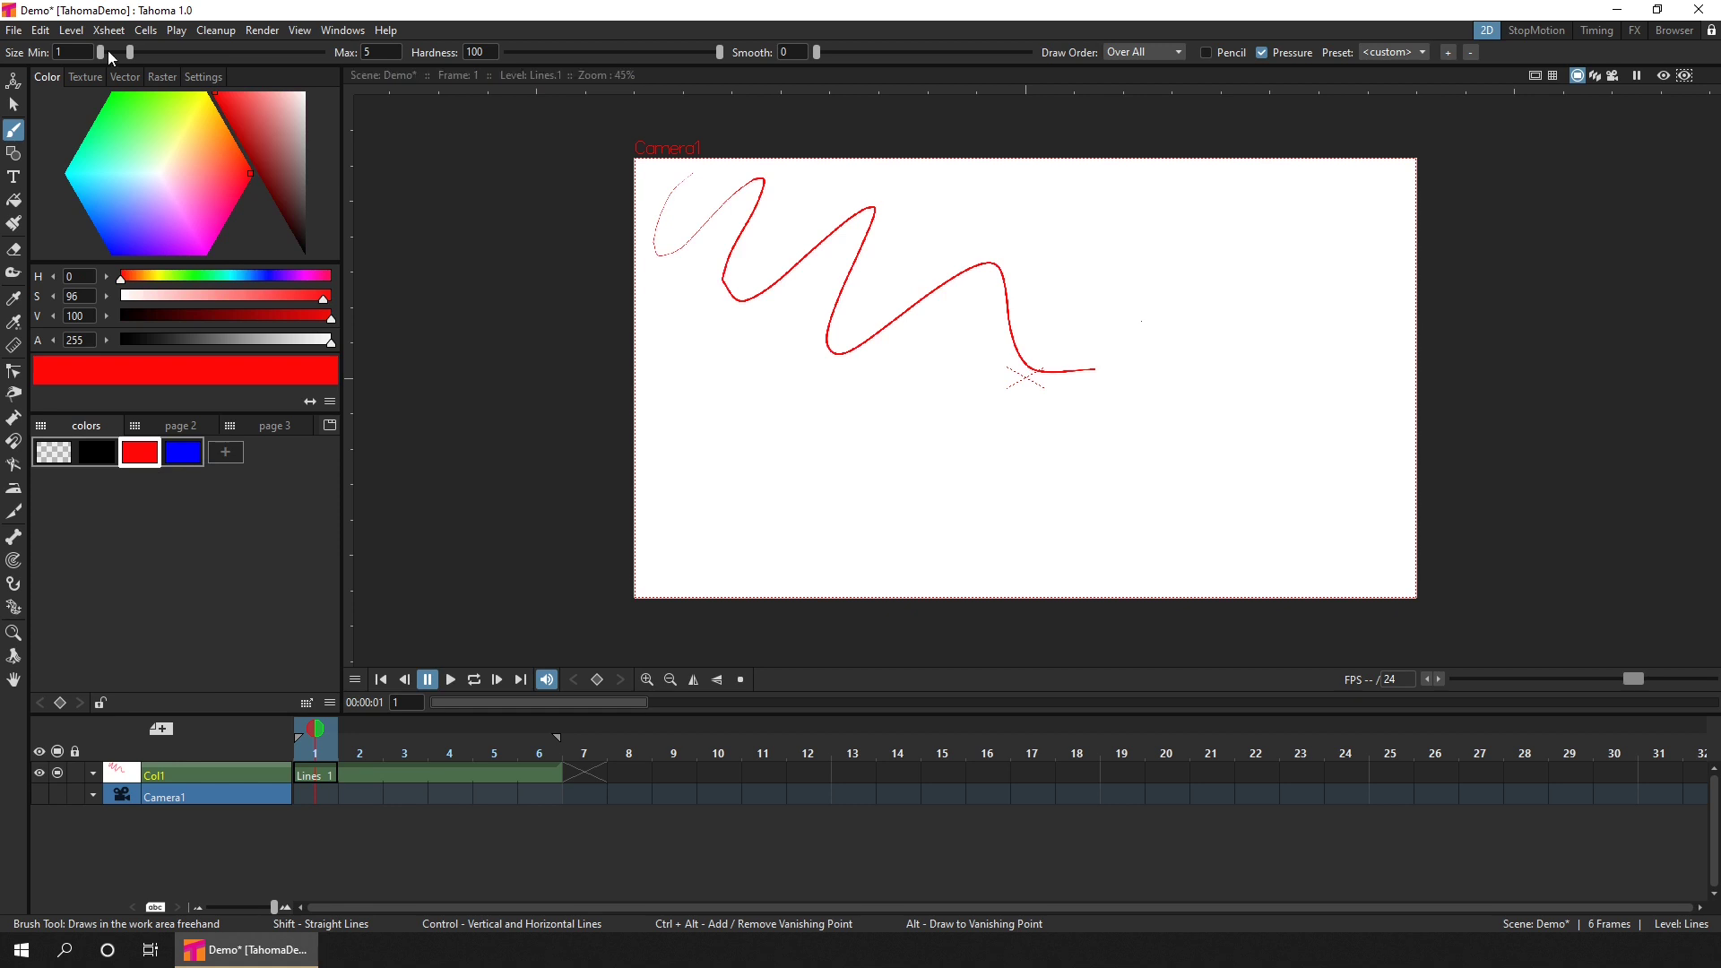
{"action": "left_click_drag", "start_coordinate": [104, 55], "coordinate": [186, 56]}
{"action": "mouse_move", "coordinate": [651, 291]}
{"action": "left_mouse_down"}
{"action": "mouse_move", "coordinate": [698, 251]}
{"action": "mouse_move", "coordinate": [689, 359]}
{"action": "mouse_move", "coordinate": [789, 308]}
{"action": "mouse_move", "coordinate": [793, 403]}
{"action": "mouse_move", "coordinate": [852, 435]}
{"action": "mouse_move", "coordinate": [973, 398]}
{"action": "mouse_move", "coordinate": [1080, 436]}
{"action": "left_mouse_up"}
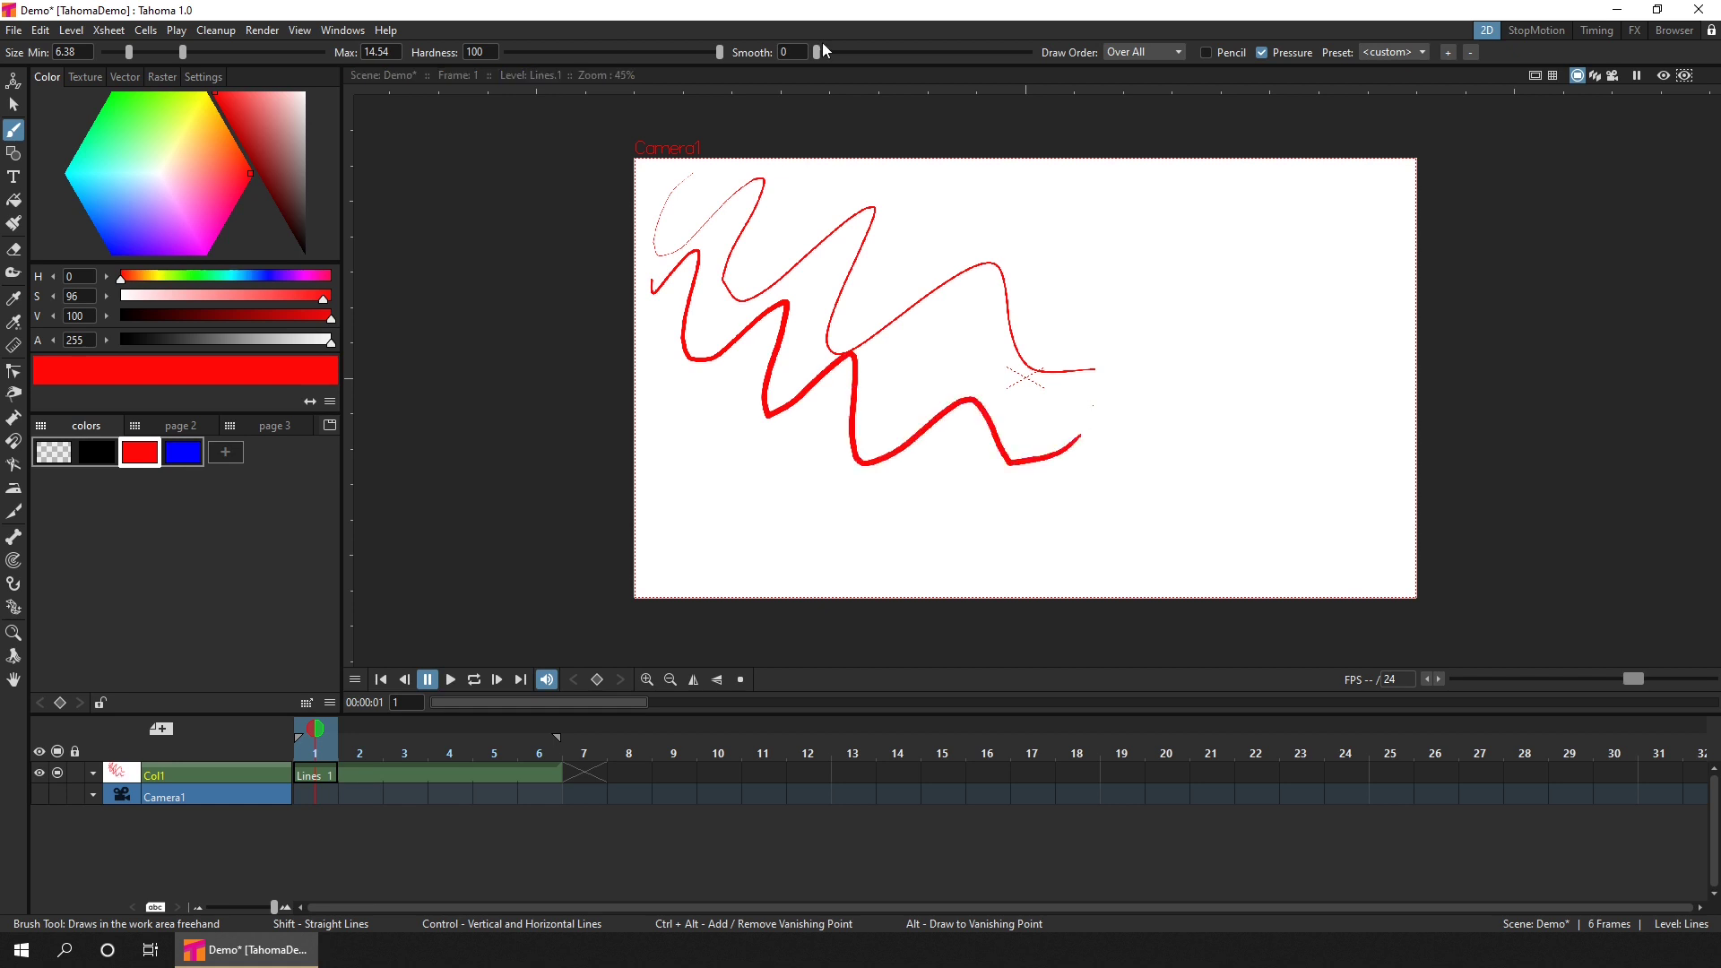
{"action": "left_click_drag", "start_coordinate": [817, 52], "coordinate": [847, 54]}
{"action": "mouse_move", "coordinate": [645, 322]}
{"action": "left_mouse_down"}
{"action": "mouse_move", "coordinate": [738, 411]}
{"action": "mouse_move", "coordinate": [890, 496]}
{"action": "left_mouse_up"}
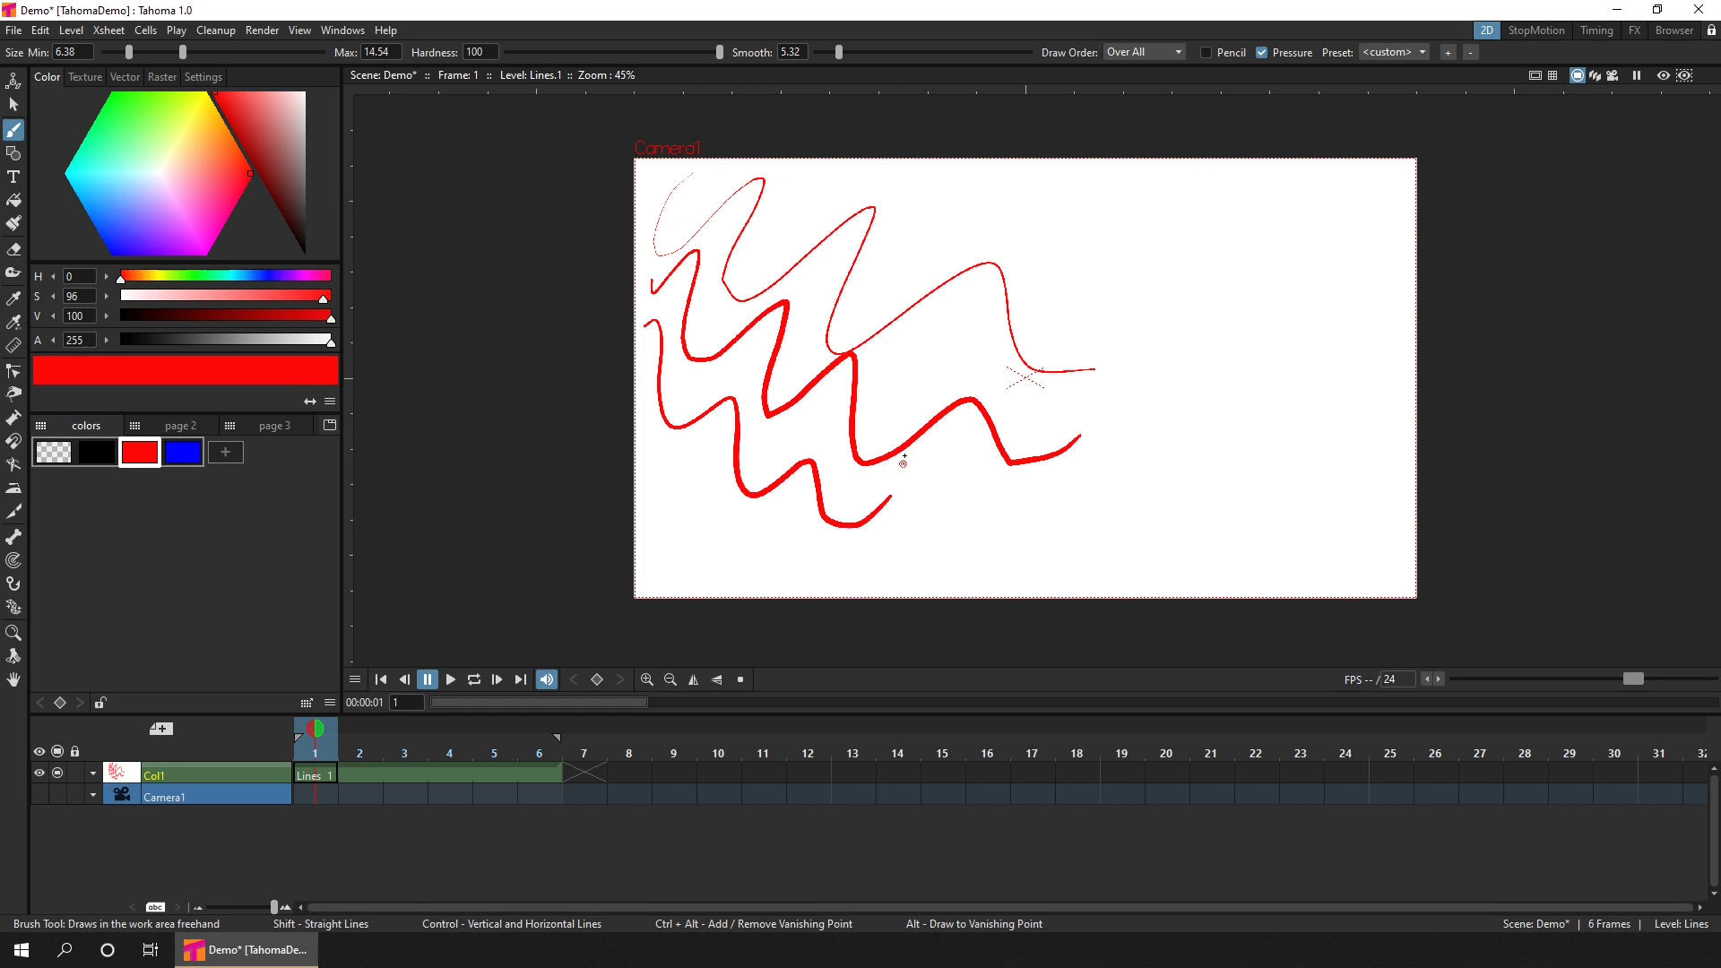
Step: On frame 7, draw two blue wavy strokes across the top of the canvas
{"action": "left_click", "coordinate": [586, 774]}
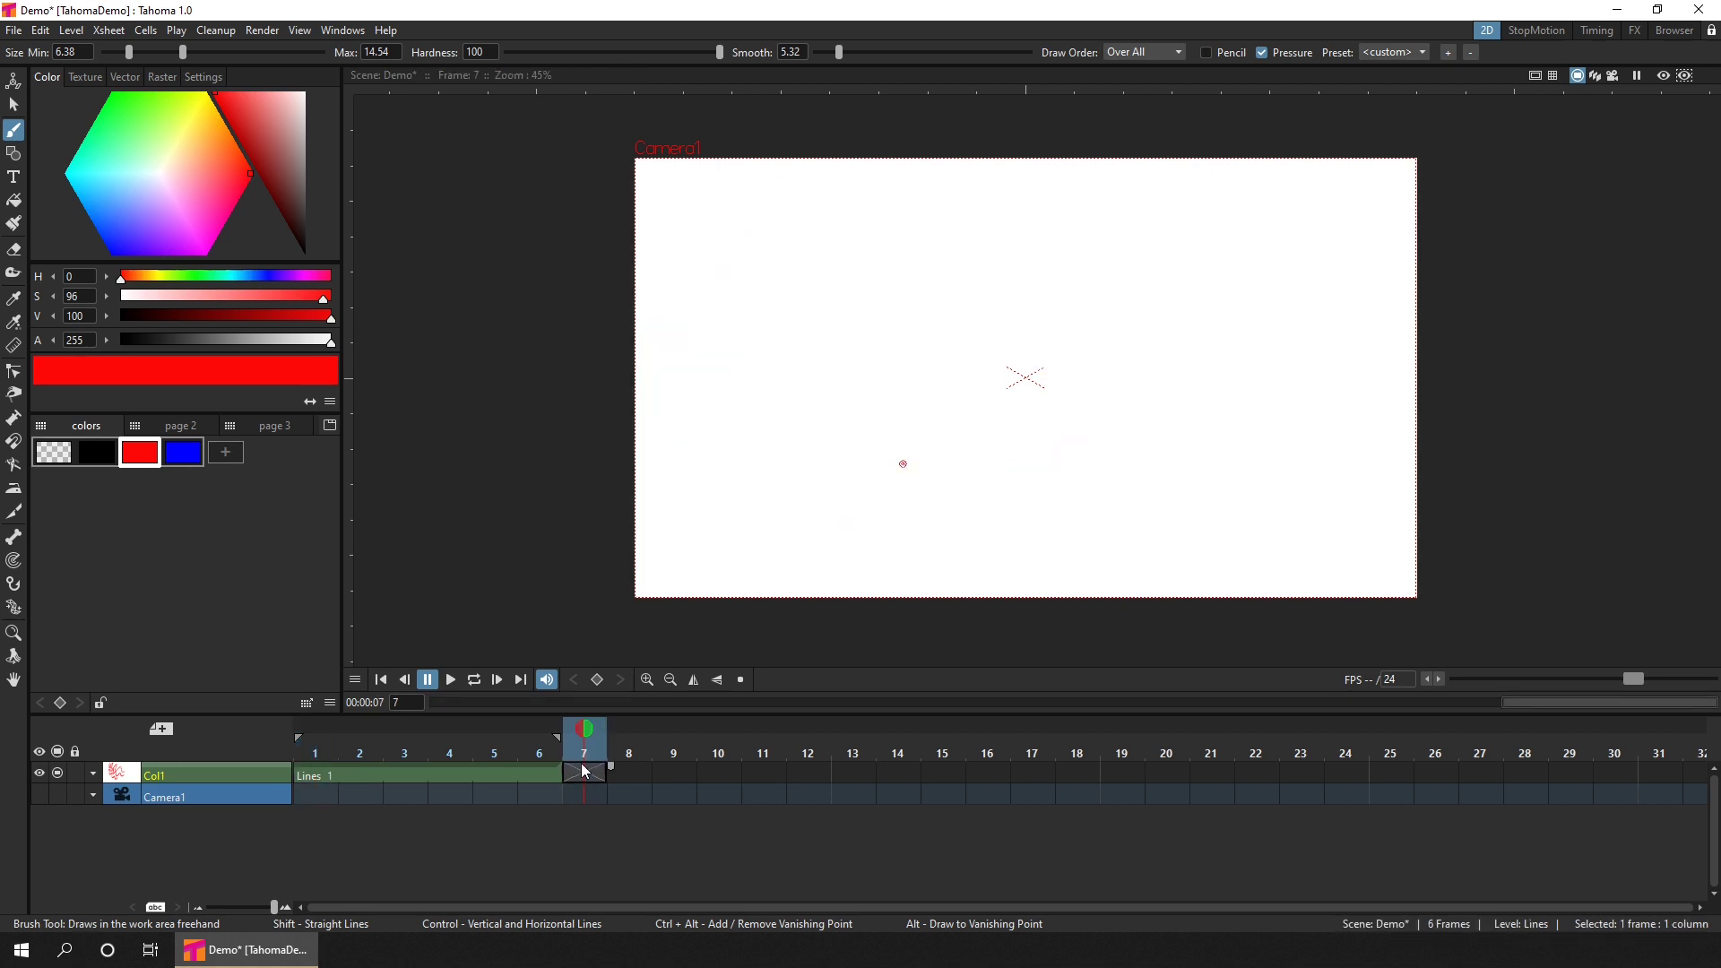
{"action": "left_click", "coordinate": [188, 454]}
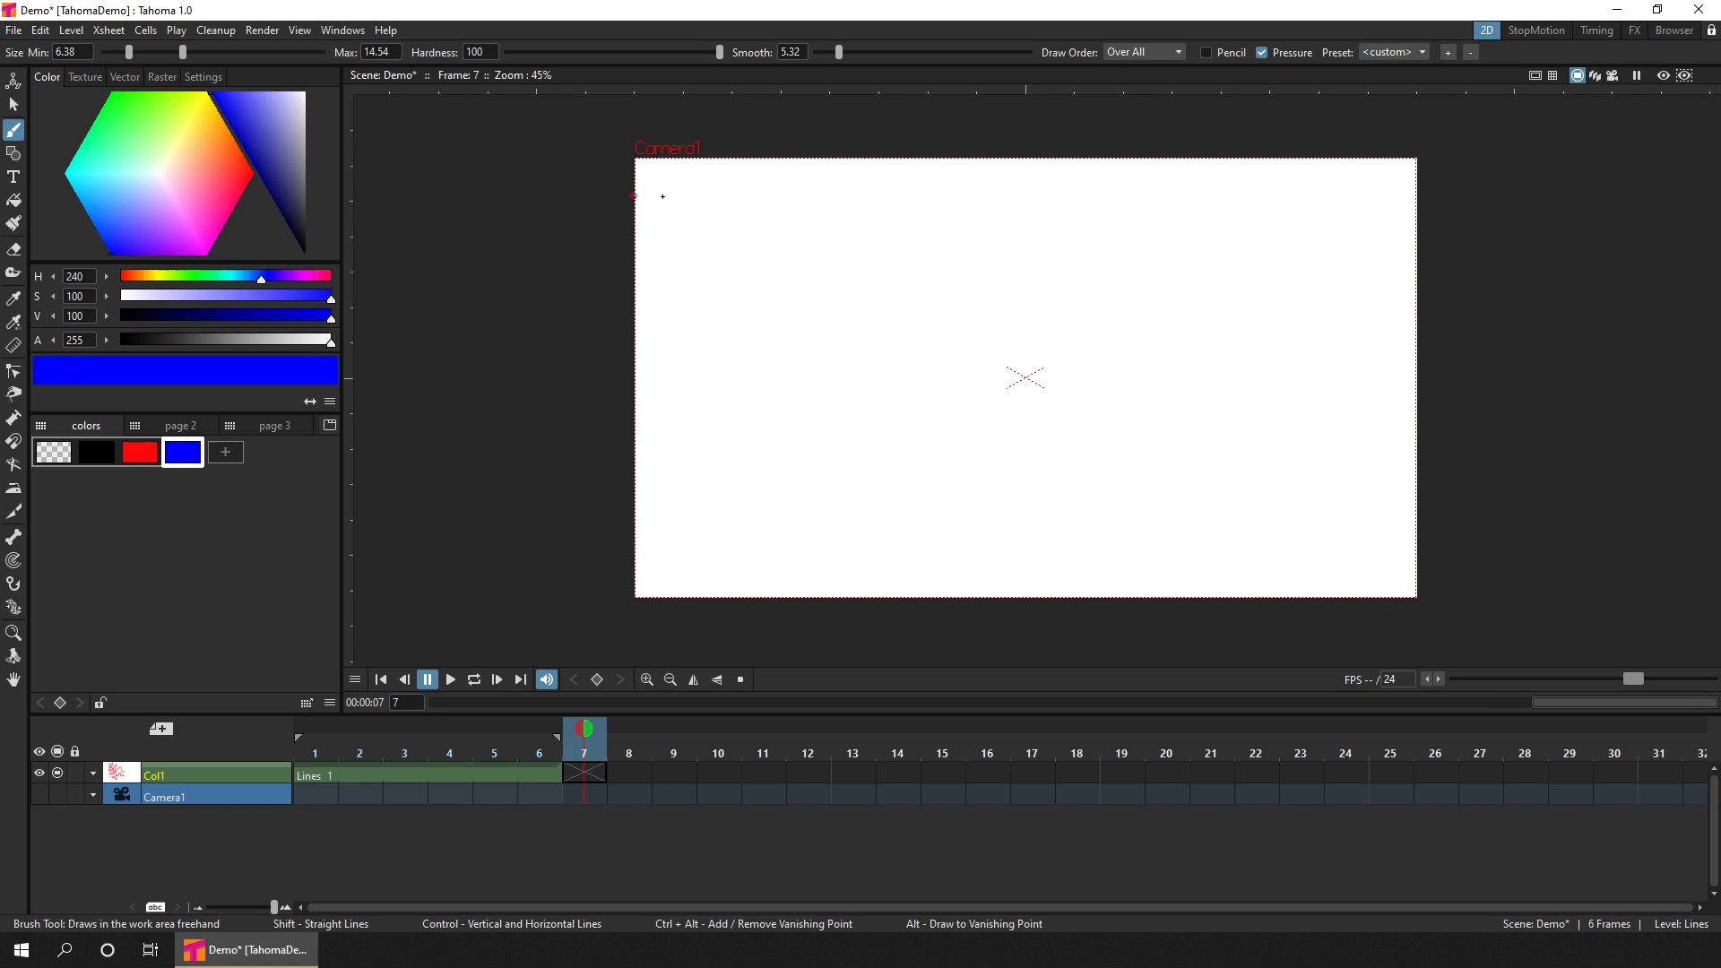
{"action": "mouse_move", "coordinate": [655, 217]}
{"action": "left_mouse_down"}
{"action": "mouse_move", "coordinate": [698, 171]}
{"action": "mouse_move", "coordinate": [720, 249]}
{"action": "mouse_move", "coordinate": [1085, 169]}
{"action": "left_mouse_up"}
{"action": "mouse_move", "coordinate": [655, 248]}
{"action": "left_mouse_down"}
{"action": "mouse_move", "coordinate": [717, 296]}
{"action": "mouse_move", "coordinate": [1125, 212]}
{"action": "left_mouse_up"}
Step: On frame 8, draw three pink circles across the top using the page-2 pink style
{"action": "left_click", "coordinate": [626, 780]}
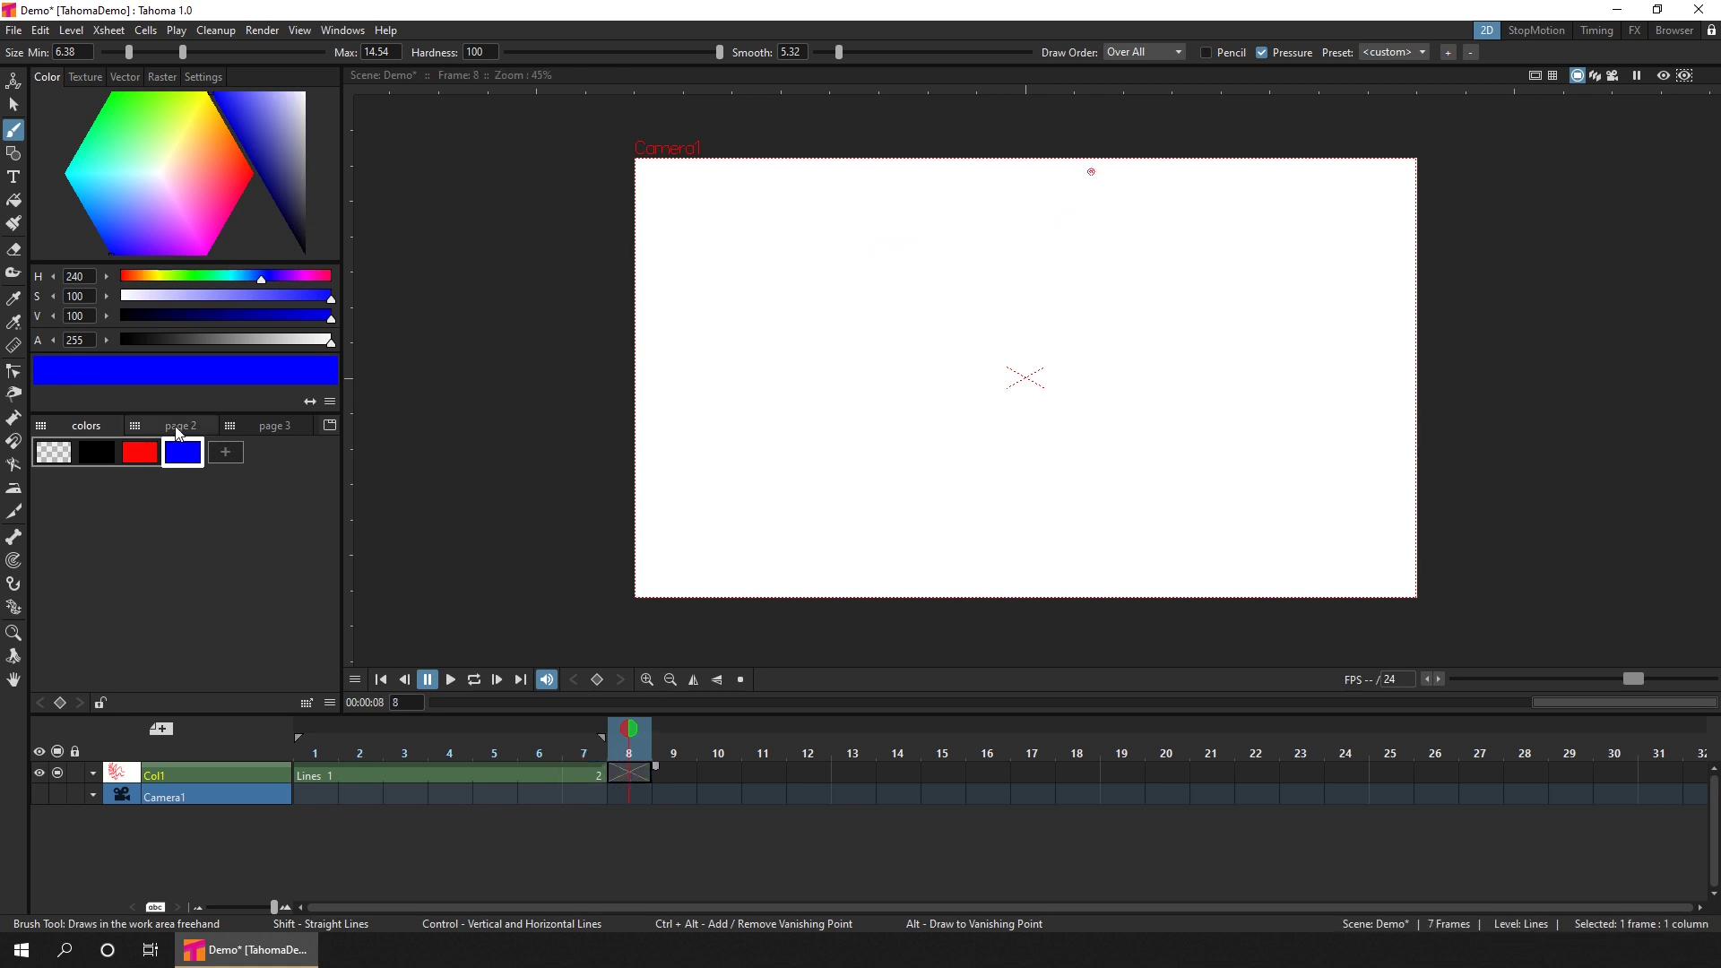
{"action": "left_click", "coordinate": [180, 426]}
{"action": "left_click", "coordinate": [55, 453]}
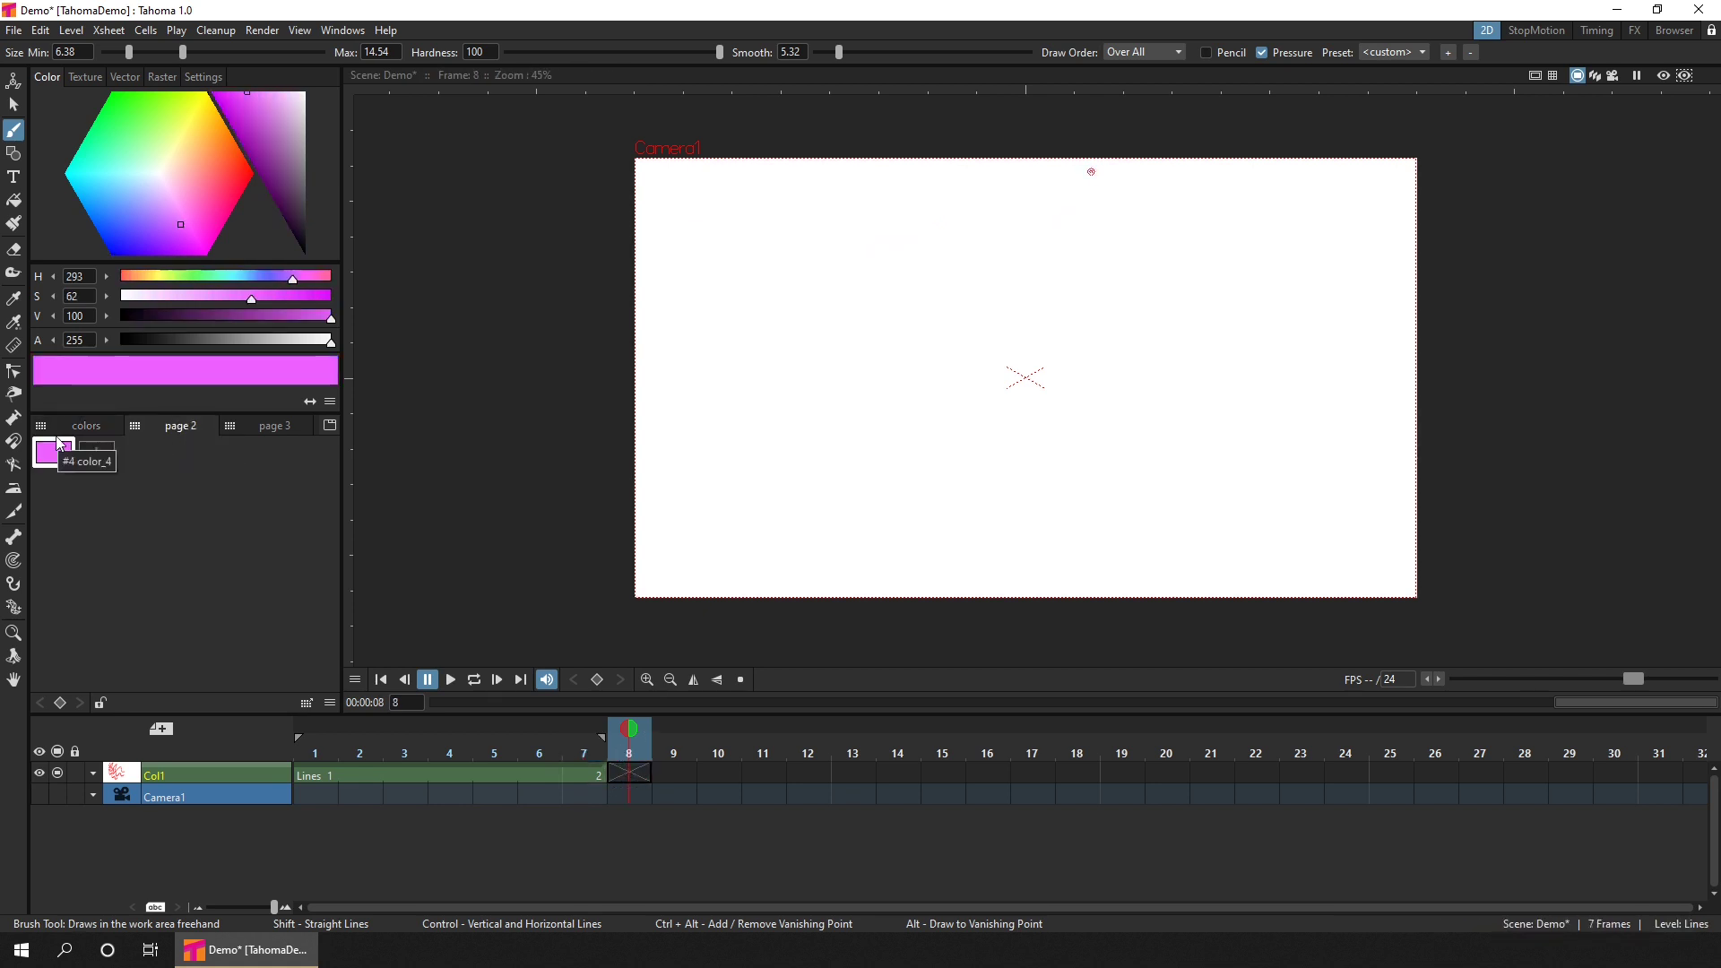
{"action": "mouse_move", "coordinate": [722, 188]}
{"action": "left_mouse_down"}
{"action": "mouse_move", "coordinate": [810, 258]}
{"action": "mouse_move", "coordinate": [687, 231]}
{"action": "left_mouse_up"}
{"action": "mouse_move", "coordinate": [992, 192]}
{"action": "left_mouse_down"}
{"action": "mouse_move", "coordinate": [1089, 237]}
{"action": "mouse_move", "coordinate": [1044, 184]}
{"action": "left_mouse_up"}
{"action": "left_click_drag", "start_coordinate": [1327, 186], "coordinate": [1295, 183]}
Step: Extend the blue and pink drawings so the scene runs to frame 13, then save
{"action": "mouse_move", "coordinate": [629, 753]}
{"action": "left_mouse_down"}
{"action": "mouse_move", "coordinate": [314, 753]}
{"action": "mouse_move", "coordinate": [631, 753]}
{"action": "left_mouse_up"}
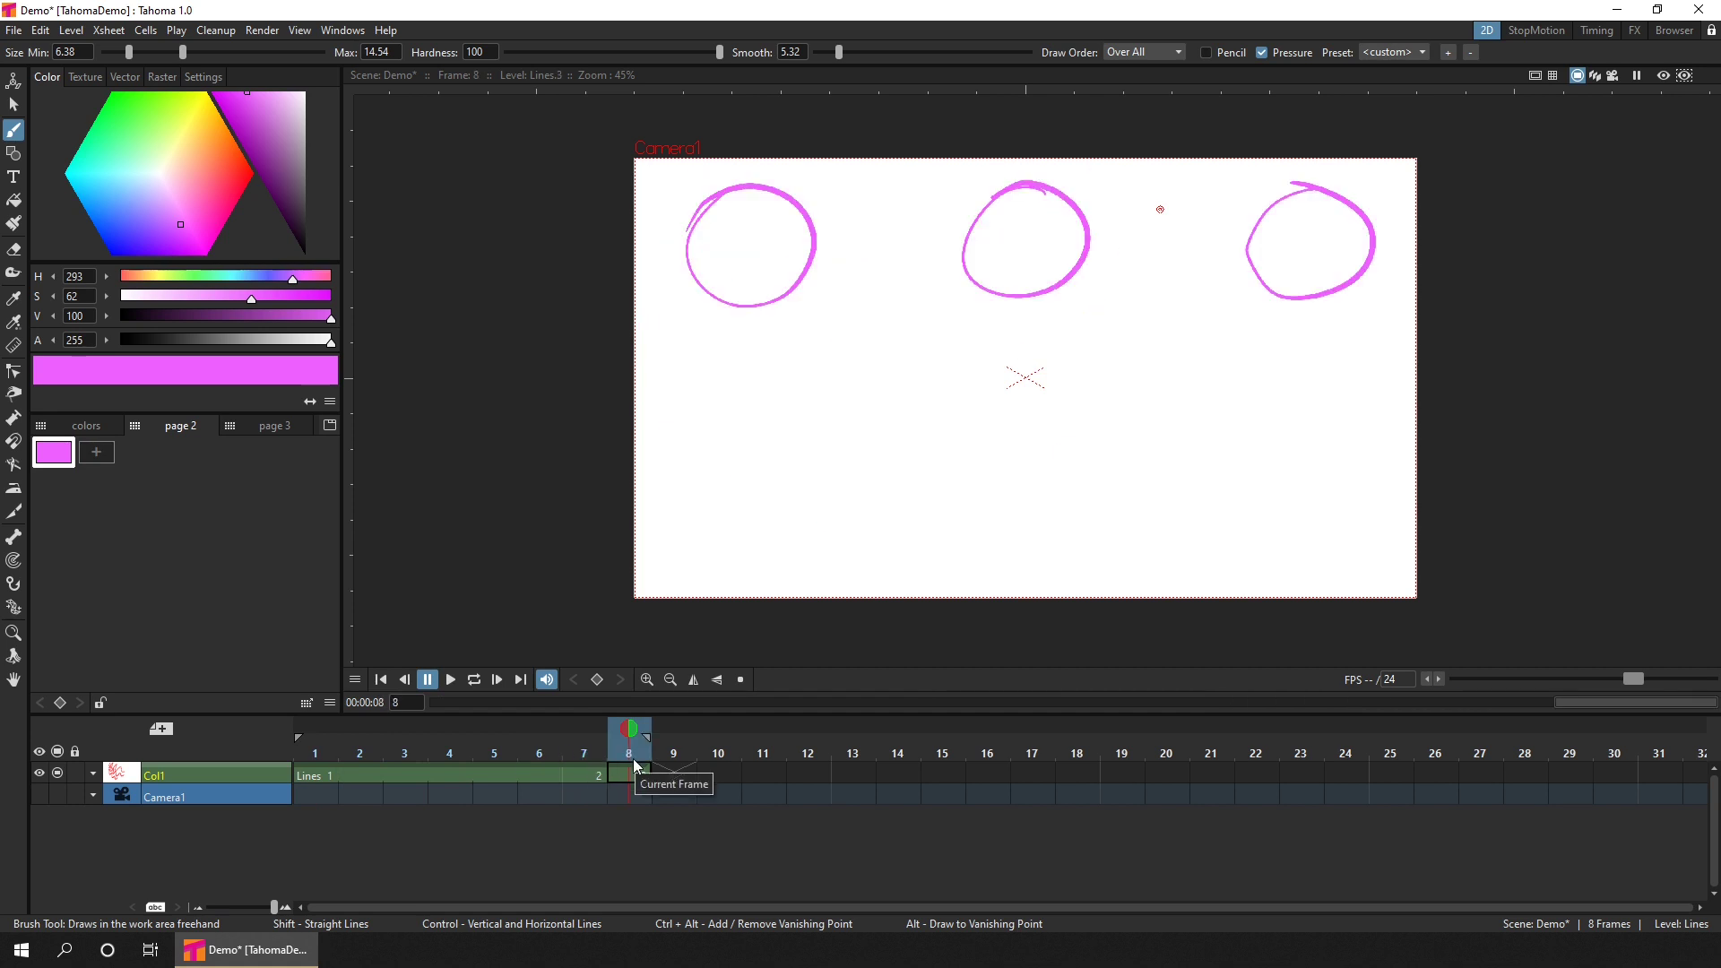
{"action": "left_click", "coordinate": [632, 773]}
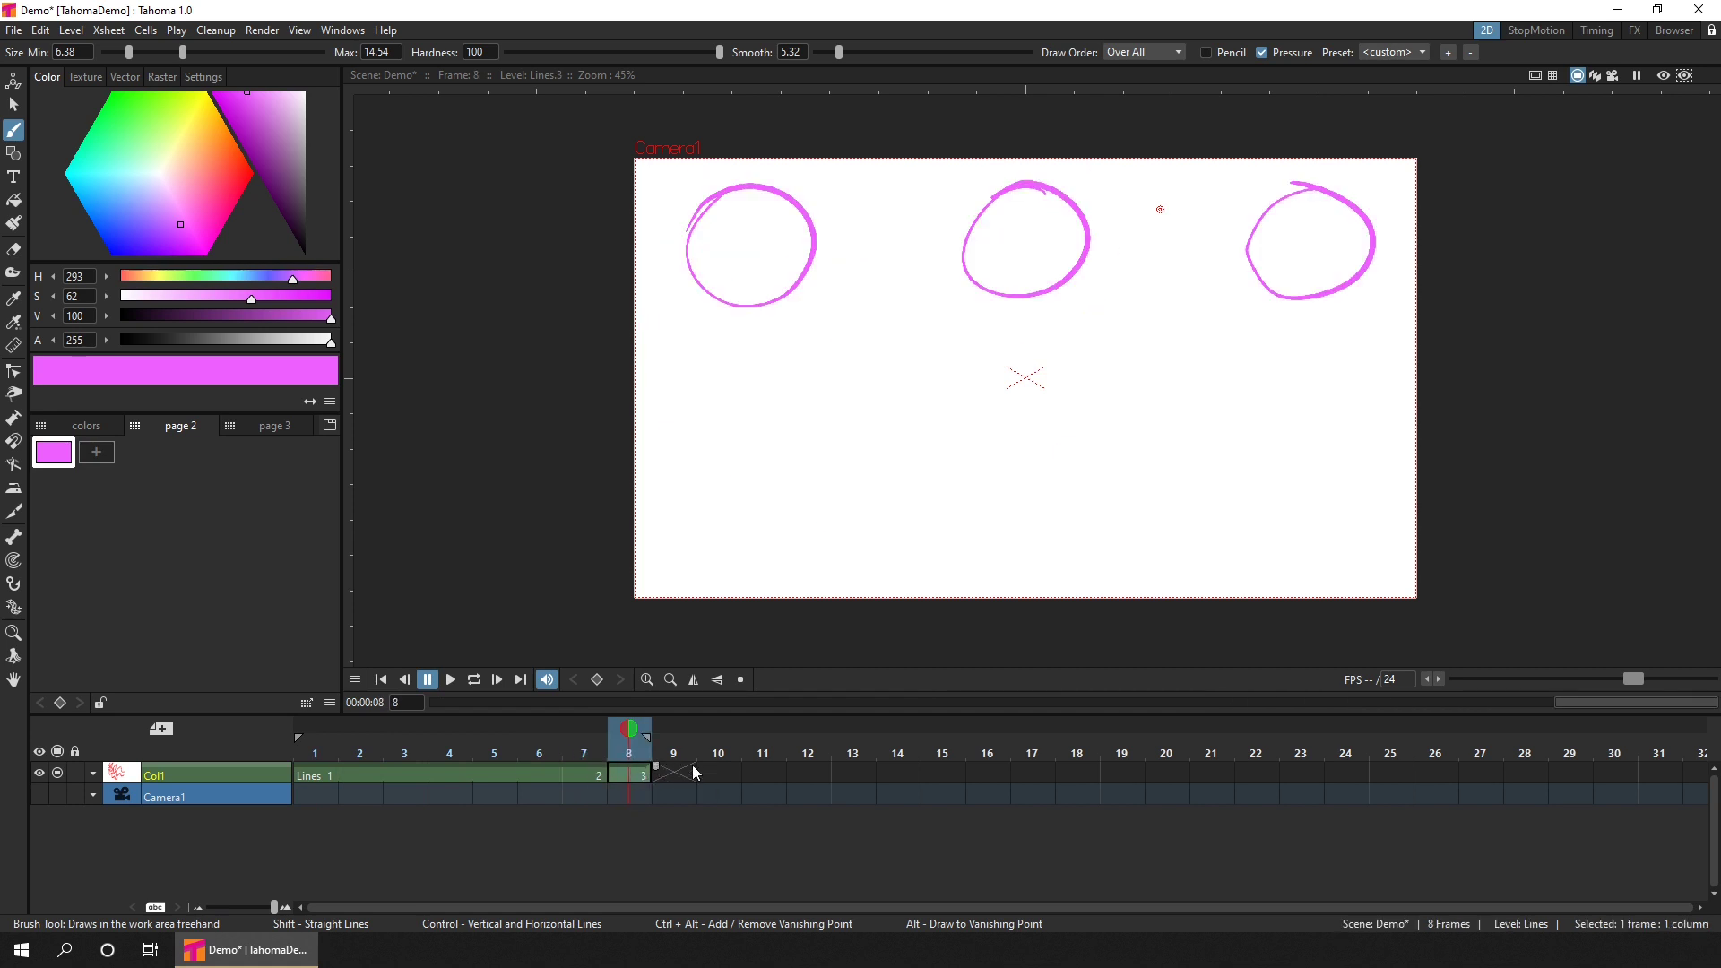
{"action": "left_click_drag", "start_coordinate": [695, 773], "coordinate": [741, 773]}
{"action": "left_click", "coordinate": [596, 773]}
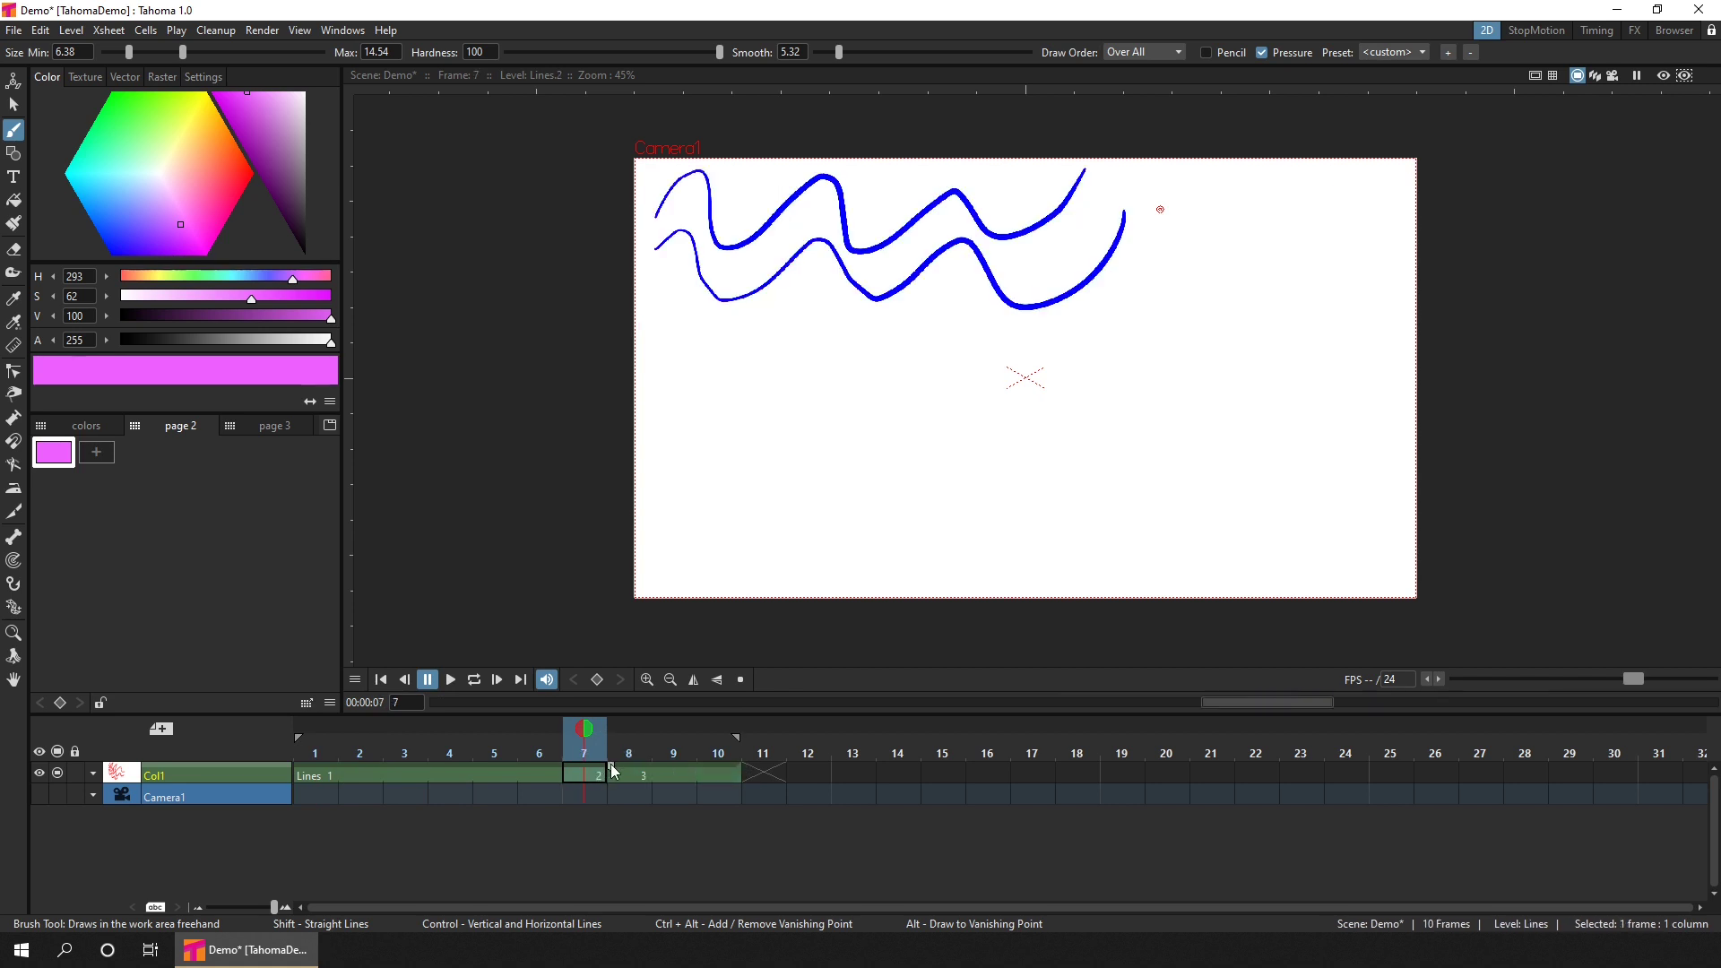
{"action": "left_click_drag", "start_coordinate": [615, 771], "coordinate": [764, 778]}
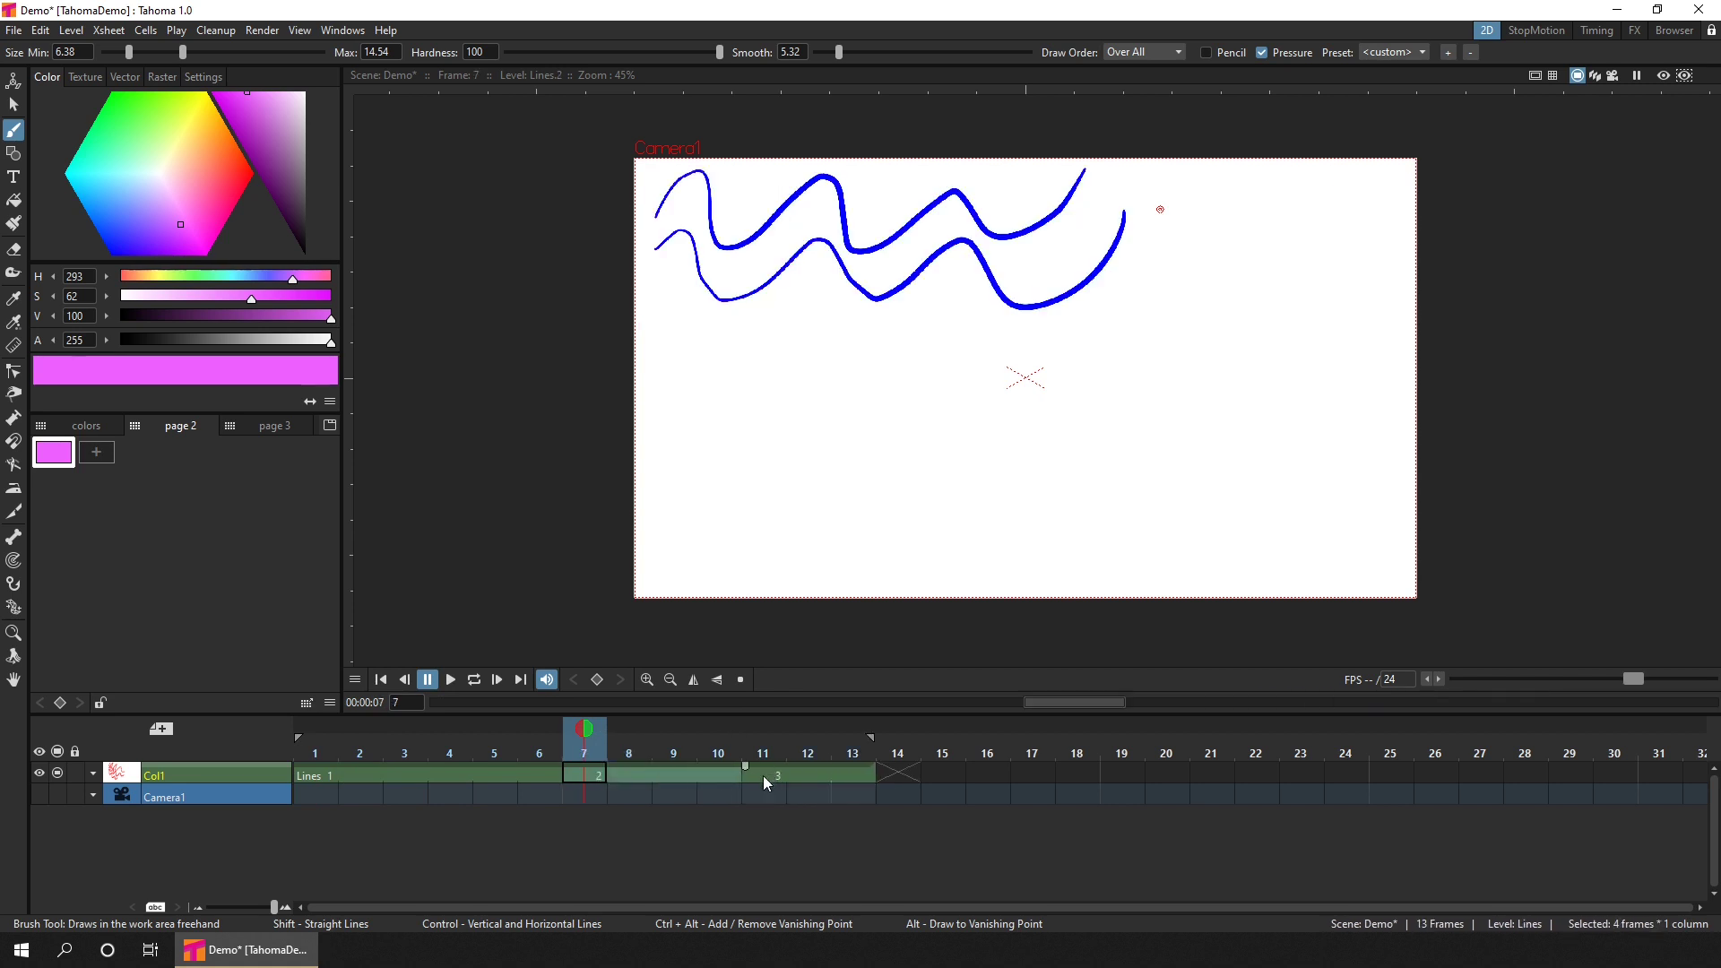
{"action": "left_click", "coordinate": [858, 777]}
{"action": "key", "text": "ctrl+s"}
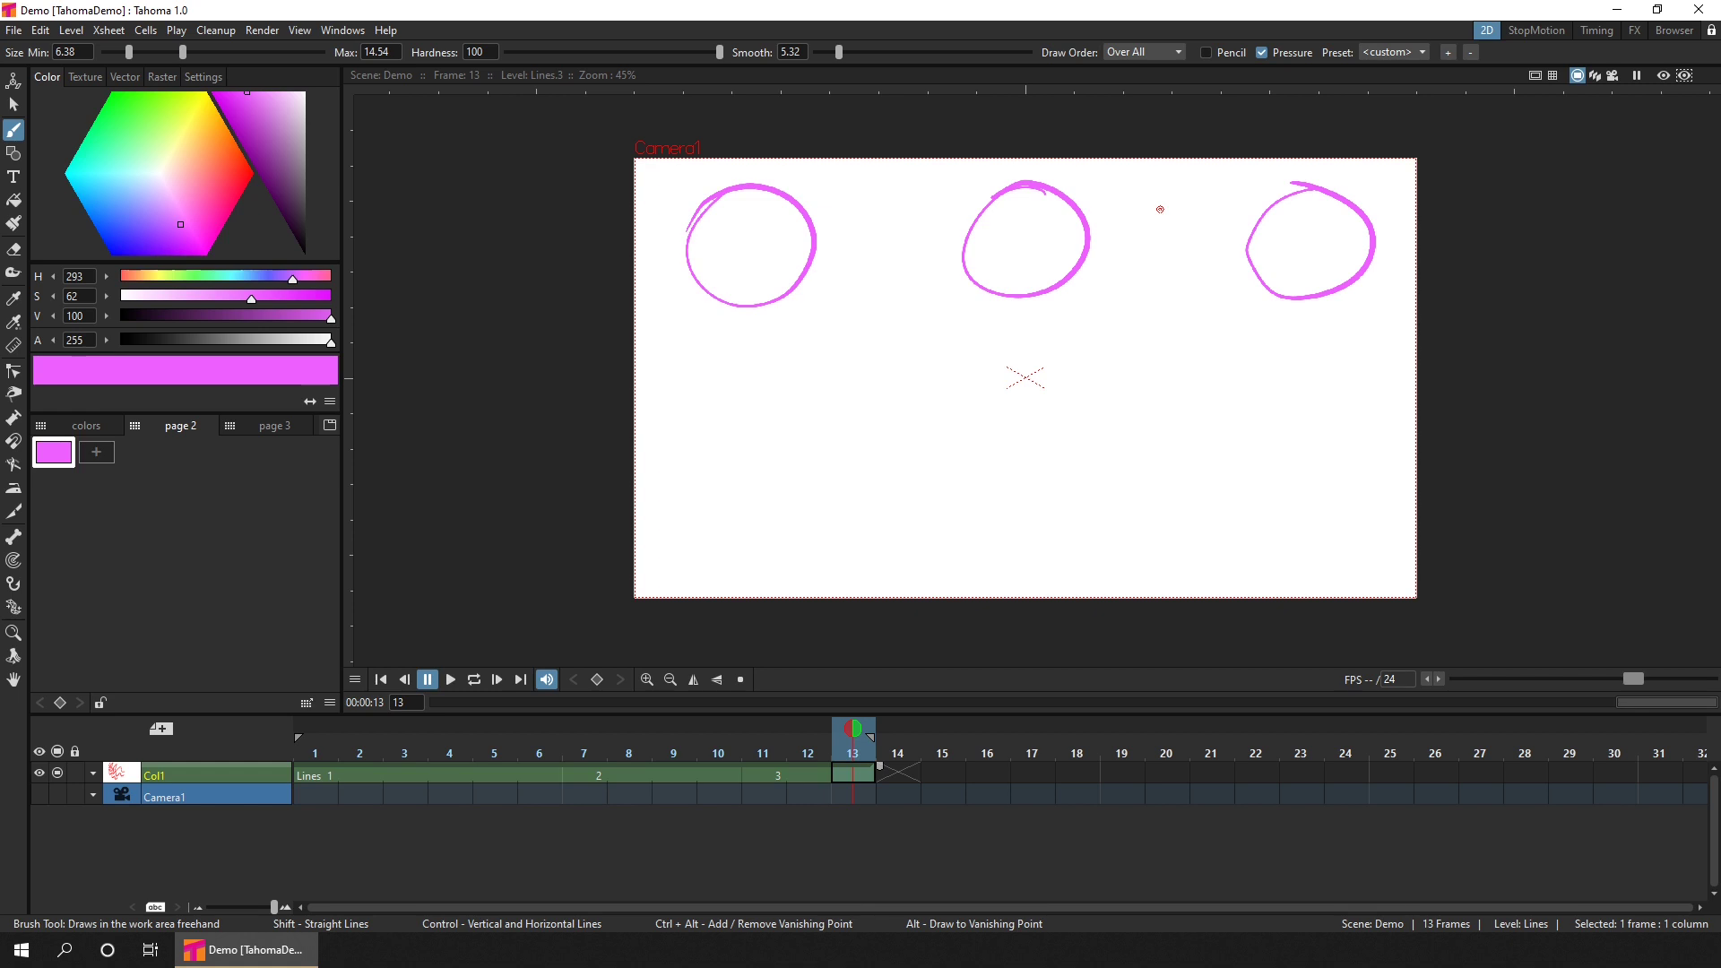
Step: On frame 14, fit the canvas to the window and draw pink lines fanning from the top-left corner
{"action": "left_click", "coordinate": [888, 776]}
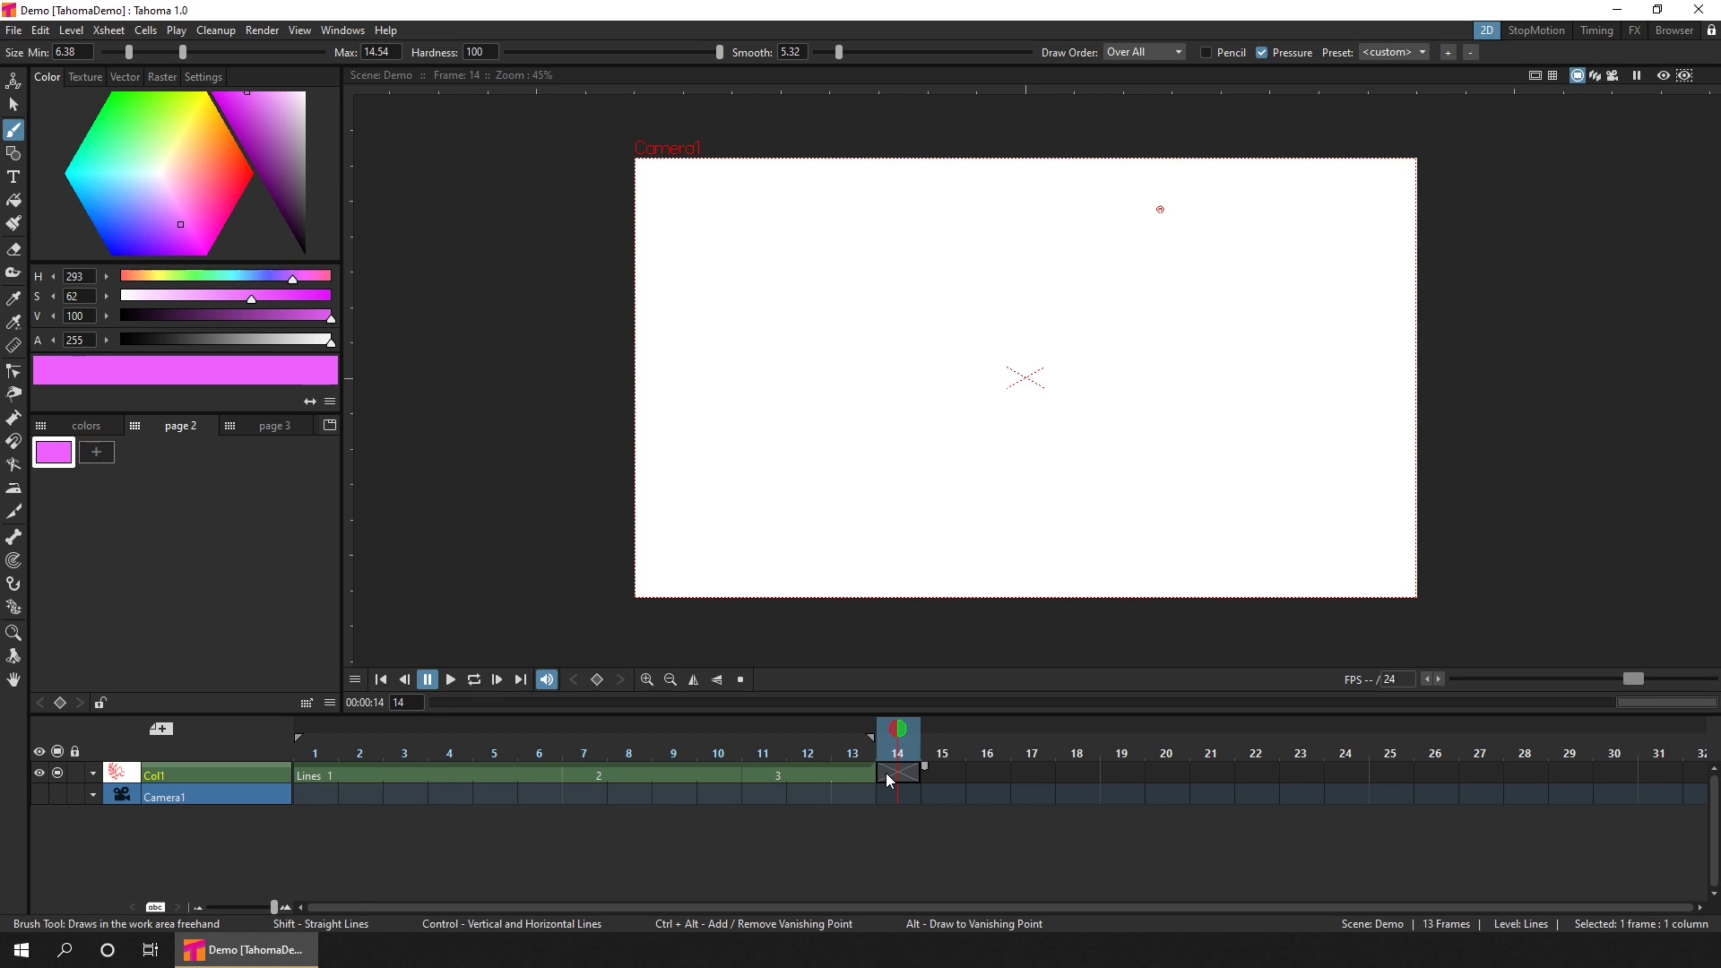
{"action": "right_click", "coordinate": [896, 387]}
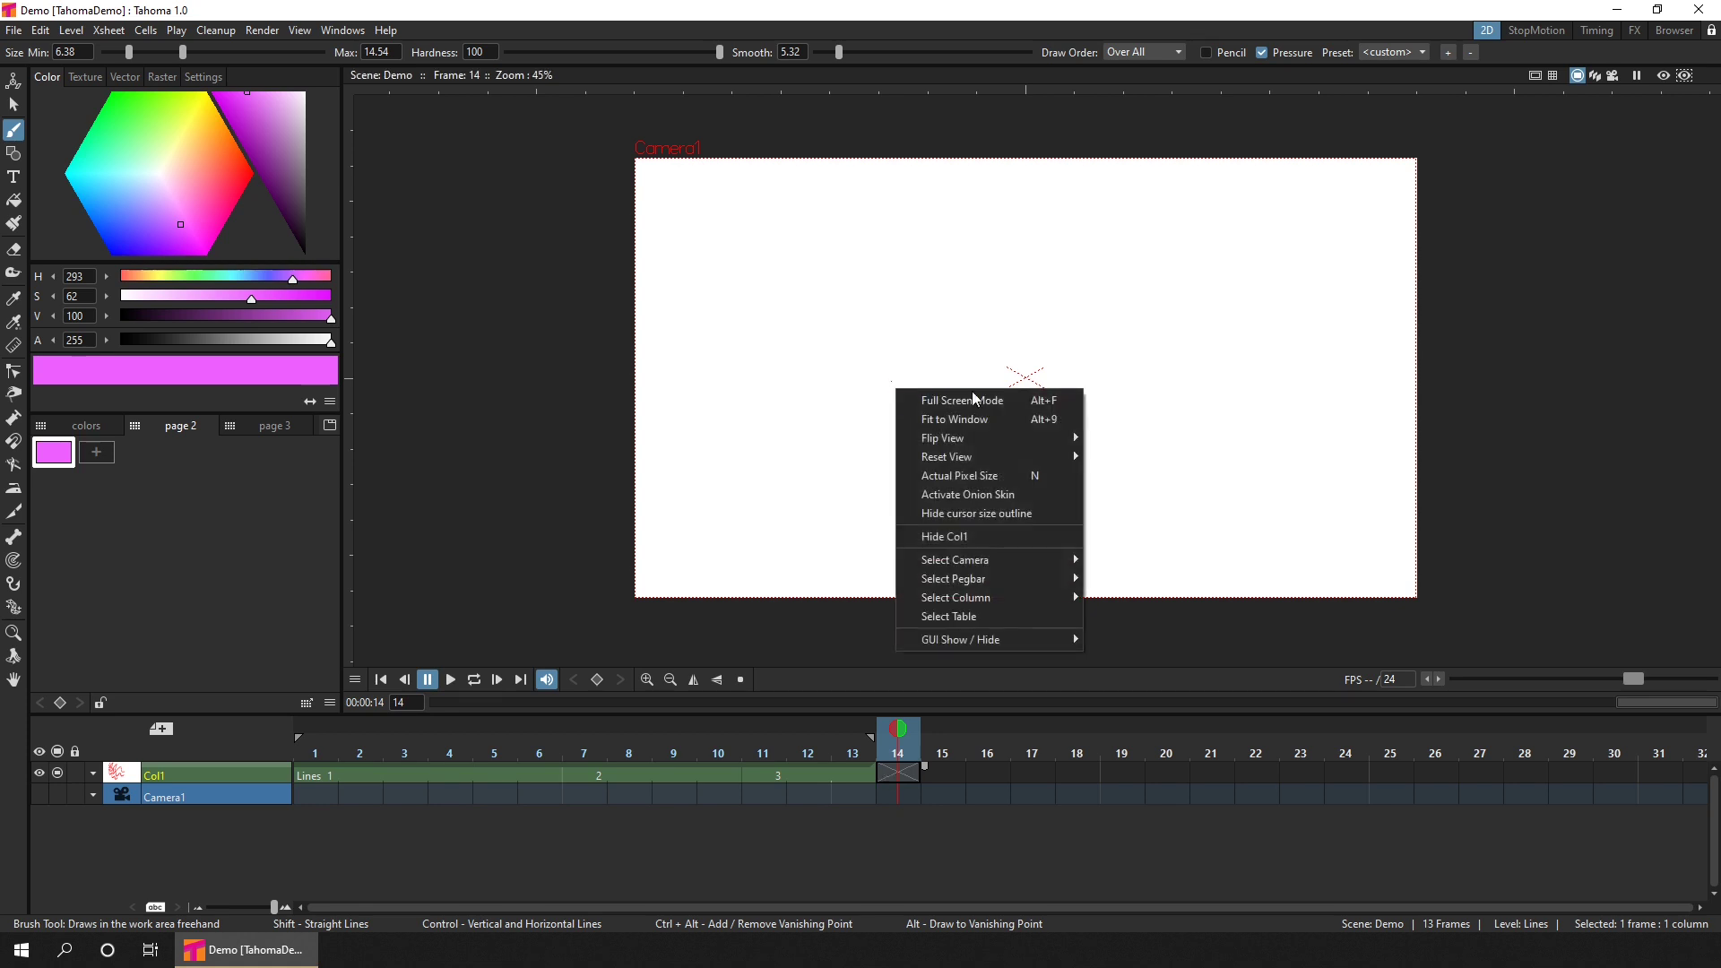
{"action": "left_click", "coordinate": [932, 396]}
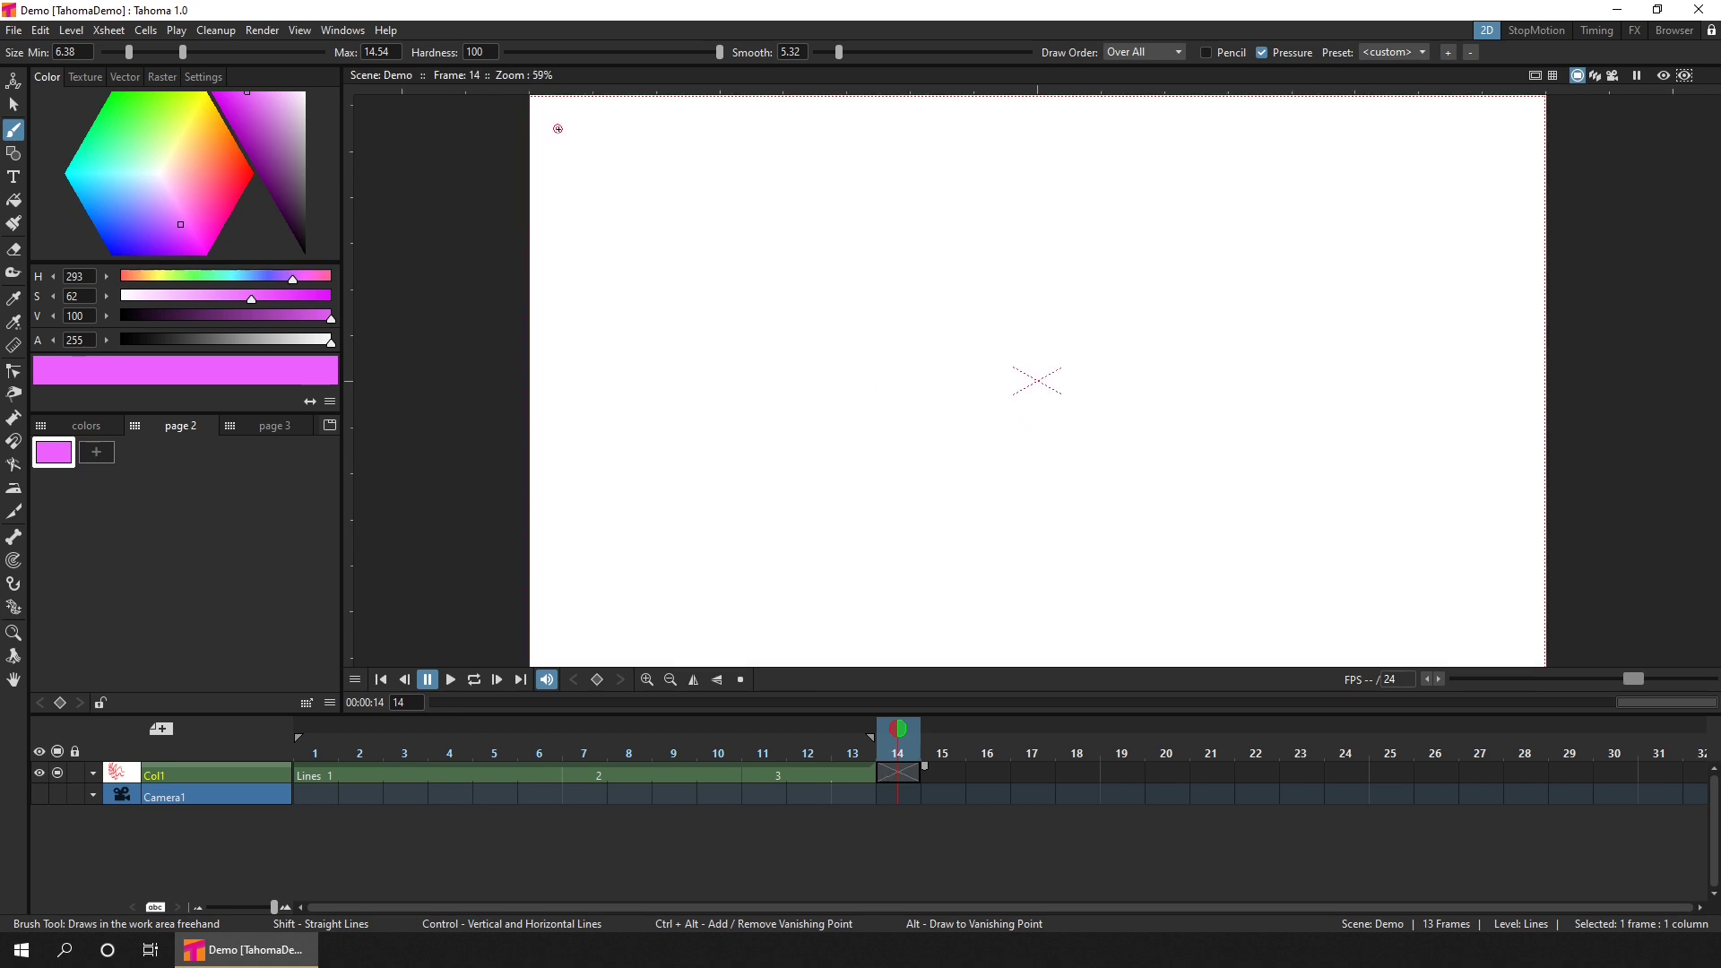
{"action": "mouse_move", "coordinate": [549, 138]}
{"action": "left_mouse_down"}
{"action": "mouse_move", "coordinate": [742, 112]}
{"action": "mouse_move", "coordinate": [604, 157]}
{"action": "mouse_move", "coordinate": [717, 171]}
{"action": "left_mouse_up"}
{"action": "mouse_move", "coordinate": [552, 167]}
{"action": "left_mouse_down"}
{"action": "mouse_move", "coordinate": [677, 259]}
{"action": "mouse_move", "coordinate": [597, 312]}
{"action": "mouse_move", "coordinate": [603, 328]}
{"action": "left_mouse_up"}
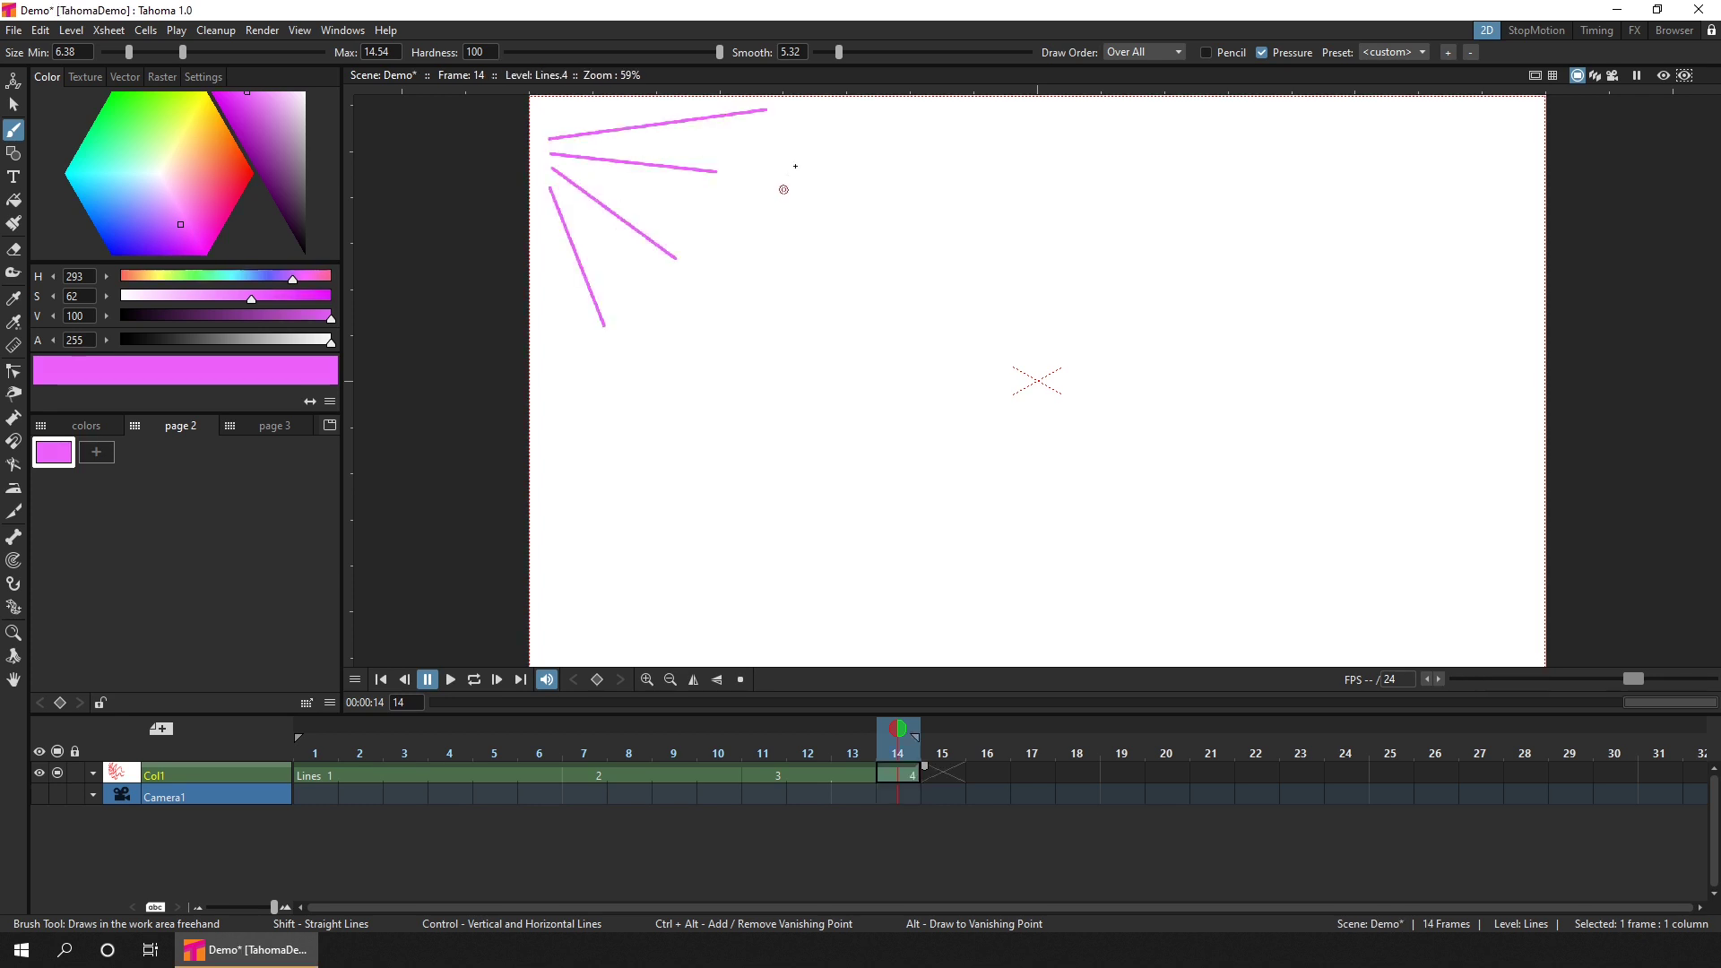
Step: Draw straight pink lines radiating around the canvas centre
{"action": "mouse_move", "coordinate": [818, 132]}
{"action": "left_mouse_down"}
{"action": "mouse_move", "coordinate": [820, 365]}
{"action": "mouse_move", "coordinate": [1006, 130]}
{"action": "left_mouse_up"}
{"action": "left_click_drag", "start_coordinate": [847, 138], "coordinate": [1003, 292]}
{"action": "mouse_move", "coordinate": [992, 402]}
{"action": "left_mouse_down"}
{"action": "mouse_move", "coordinate": [846, 476]}
{"action": "mouse_move", "coordinate": [957, 534]}
{"action": "mouse_move", "coordinate": [950, 549]}
{"action": "left_mouse_up"}
{"action": "left_click_drag", "start_coordinate": [1049, 417], "coordinate": [1092, 553]}
{"action": "left_click_drag", "start_coordinate": [1091, 421], "coordinate": [1211, 511]}
{"action": "left_click_drag", "start_coordinate": [1138, 413], "coordinate": [1272, 458]}
{"action": "left_click_drag", "start_coordinate": [1139, 366], "coordinate": [1278, 347]}
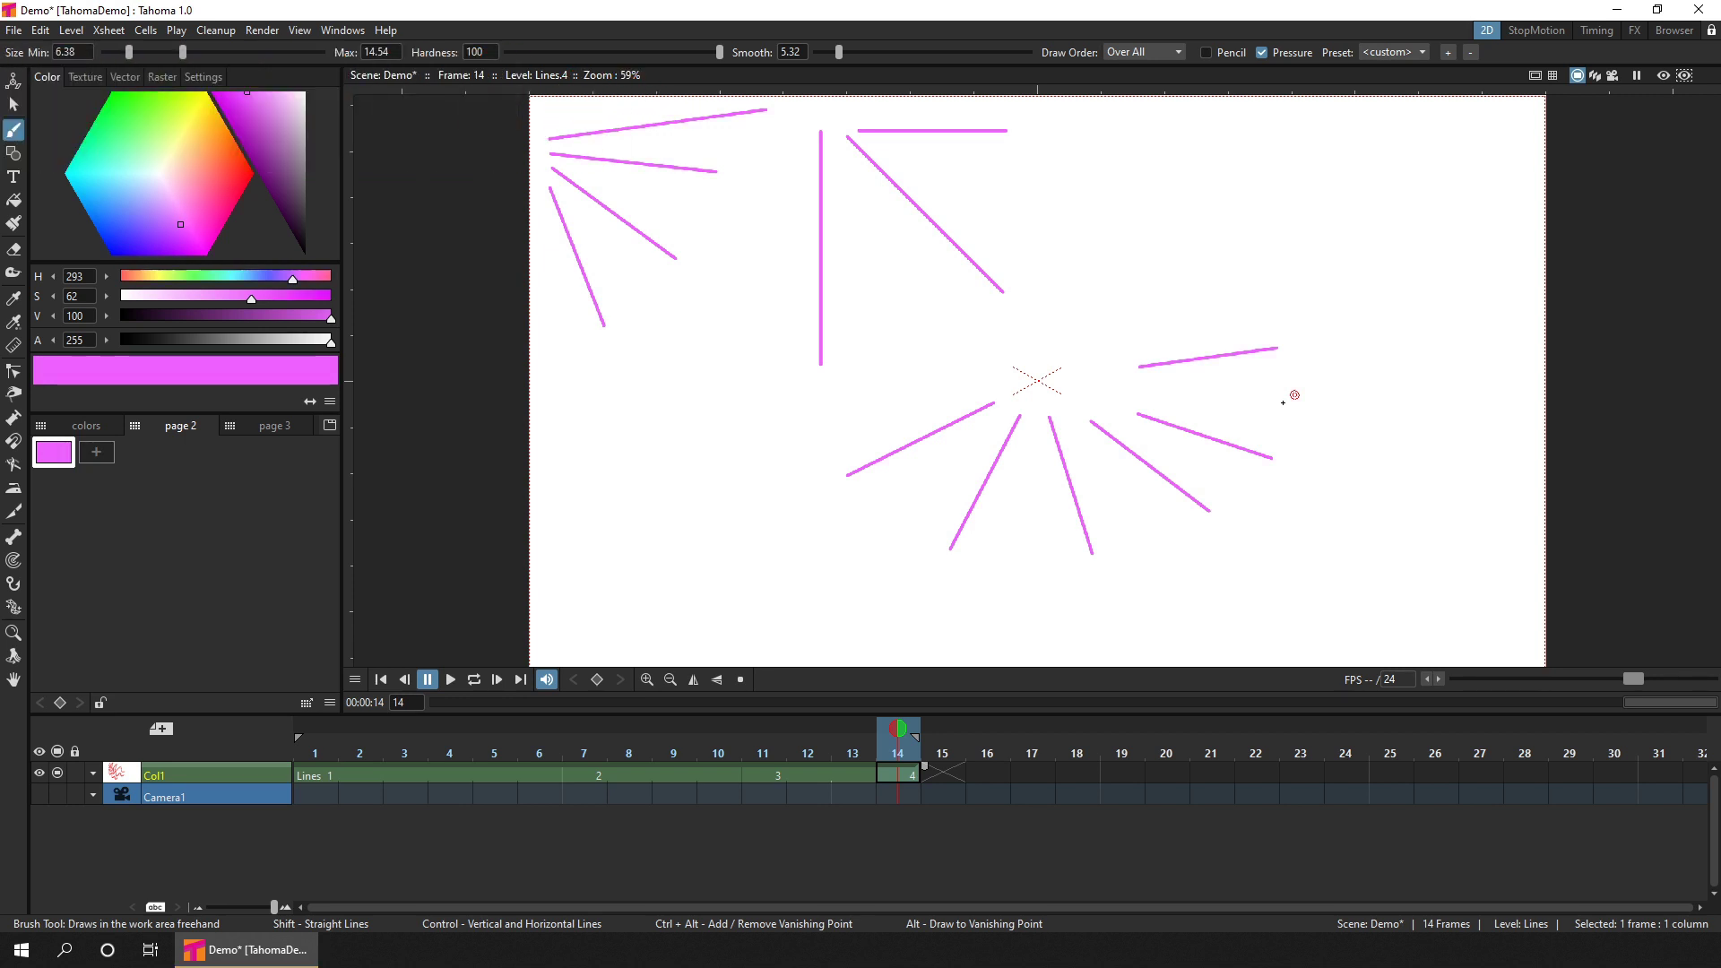
Step: Set up the Geometry tool with MultiArc shape and the green style from palette page 3
{"action": "key", "text": "g"}
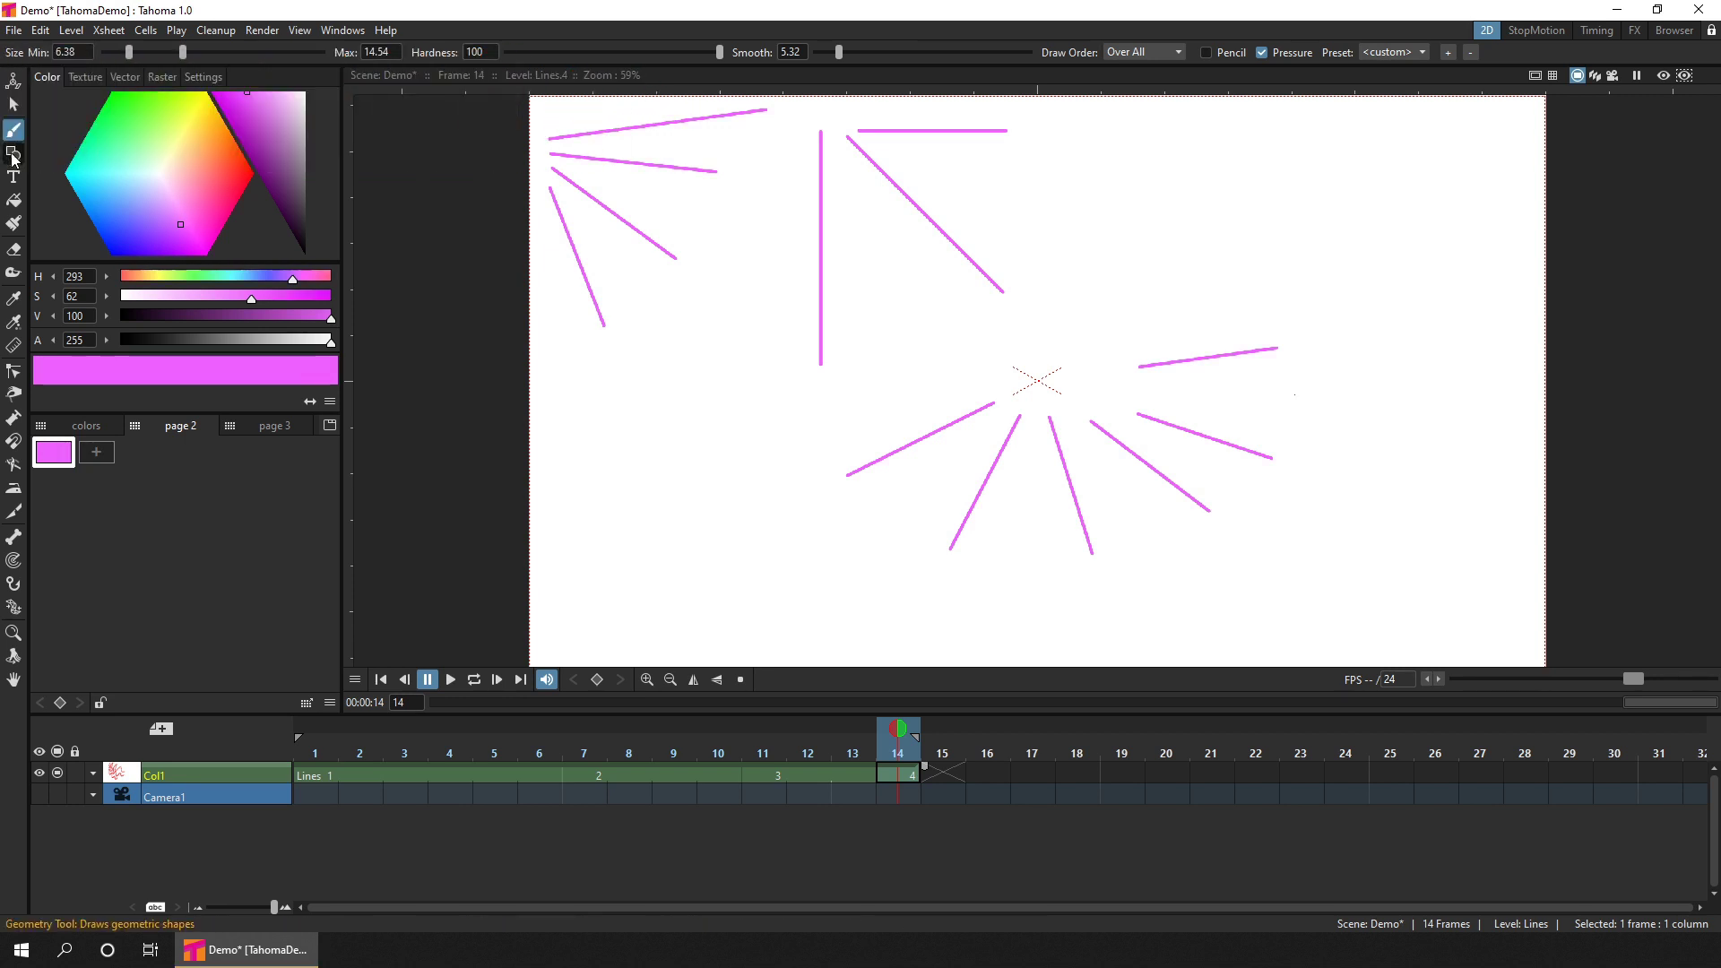
{"action": "left_click", "coordinate": [726, 52]}
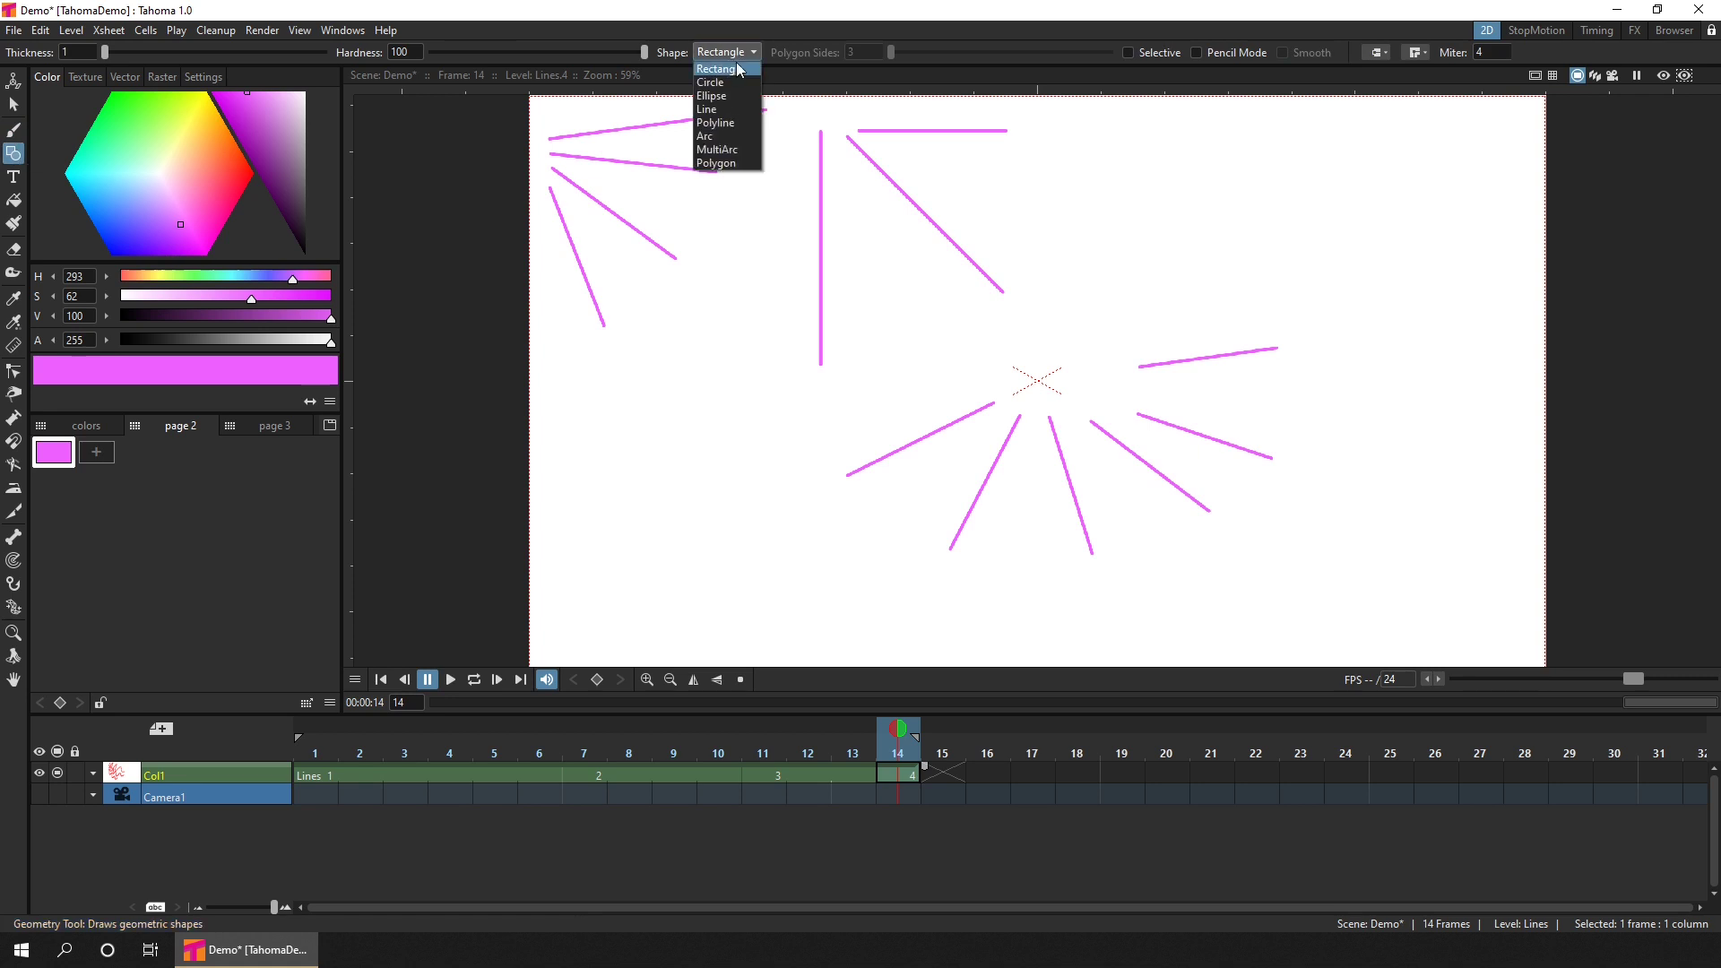
{"action": "left_click", "coordinate": [733, 152]}
{"action": "left_click", "coordinate": [253, 430]}
{"action": "left_click", "coordinate": [60, 456]}
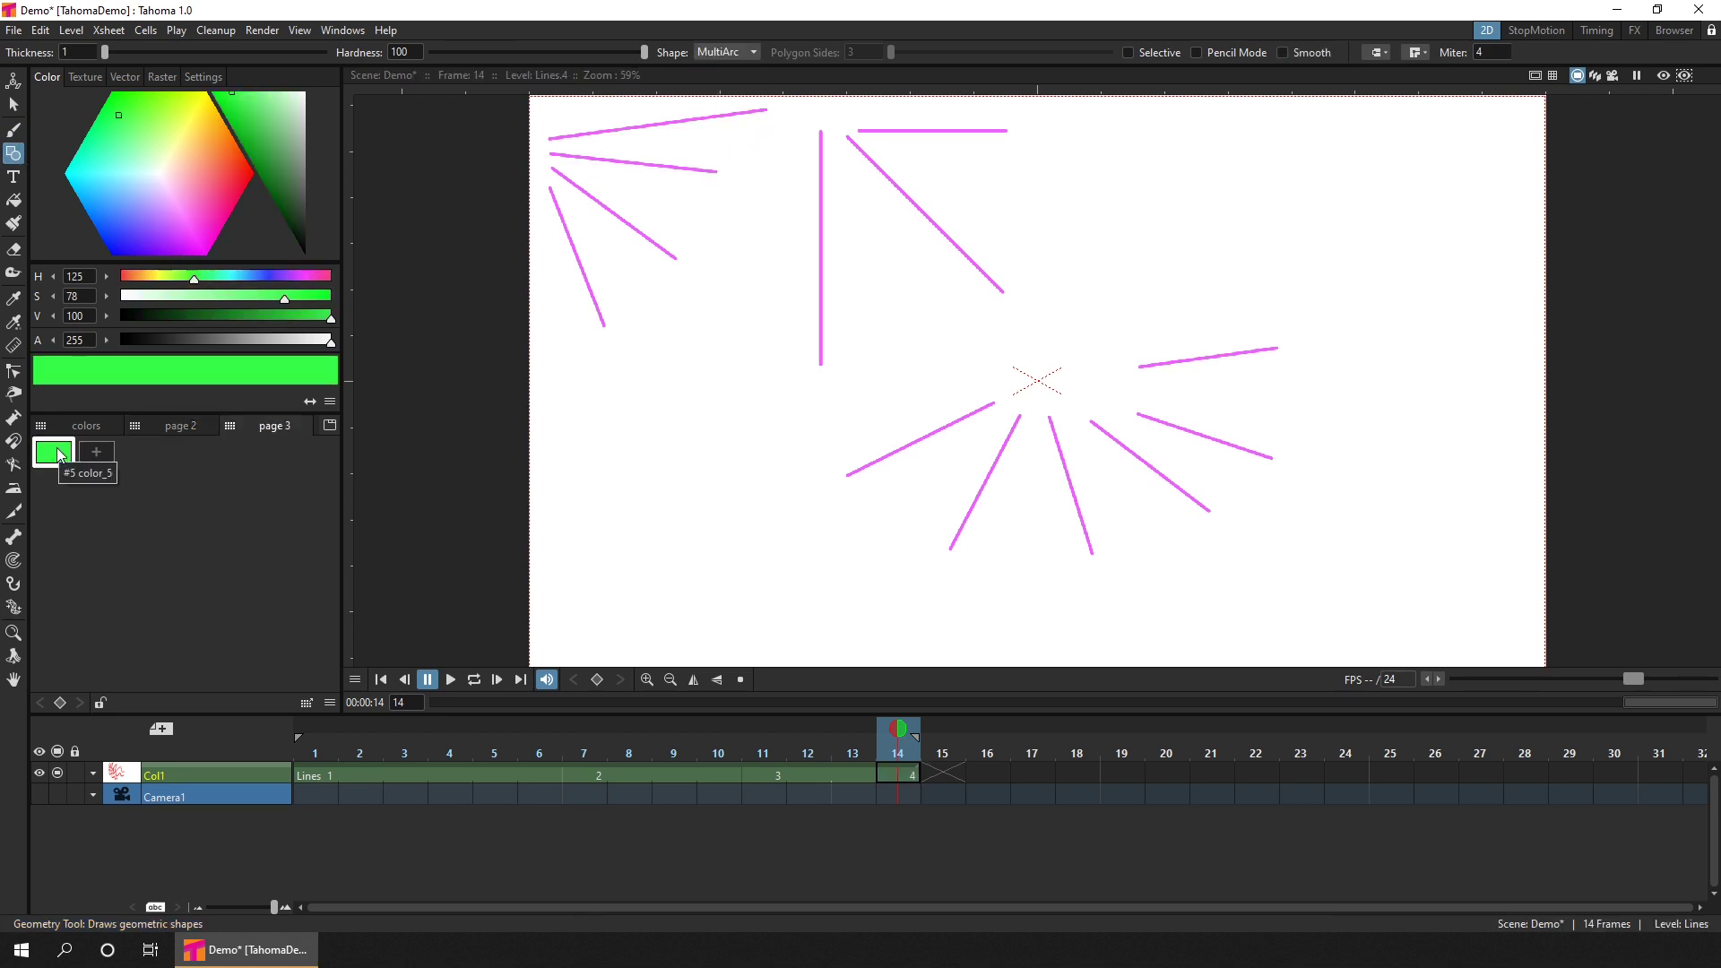
Step: Draw a closed four-arc green outline in the upper right of the canvas
{"action": "left_click", "coordinate": [1152, 157]}
{"action": "left_click", "coordinate": [1387, 161]}
{"action": "left_click", "coordinate": [1268, 112]}
{"action": "left_click", "coordinate": [1398, 387]}
{"action": "left_click", "coordinate": [1479, 274]}
{"action": "left_click", "coordinate": [1134, 291]}
{"action": "left_click", "coordinate": [1324, 241]}
{"action": "left_click", "coordinate": [1152, 157]}
{"action": "left_click", "coordinate": [1290, 199]}
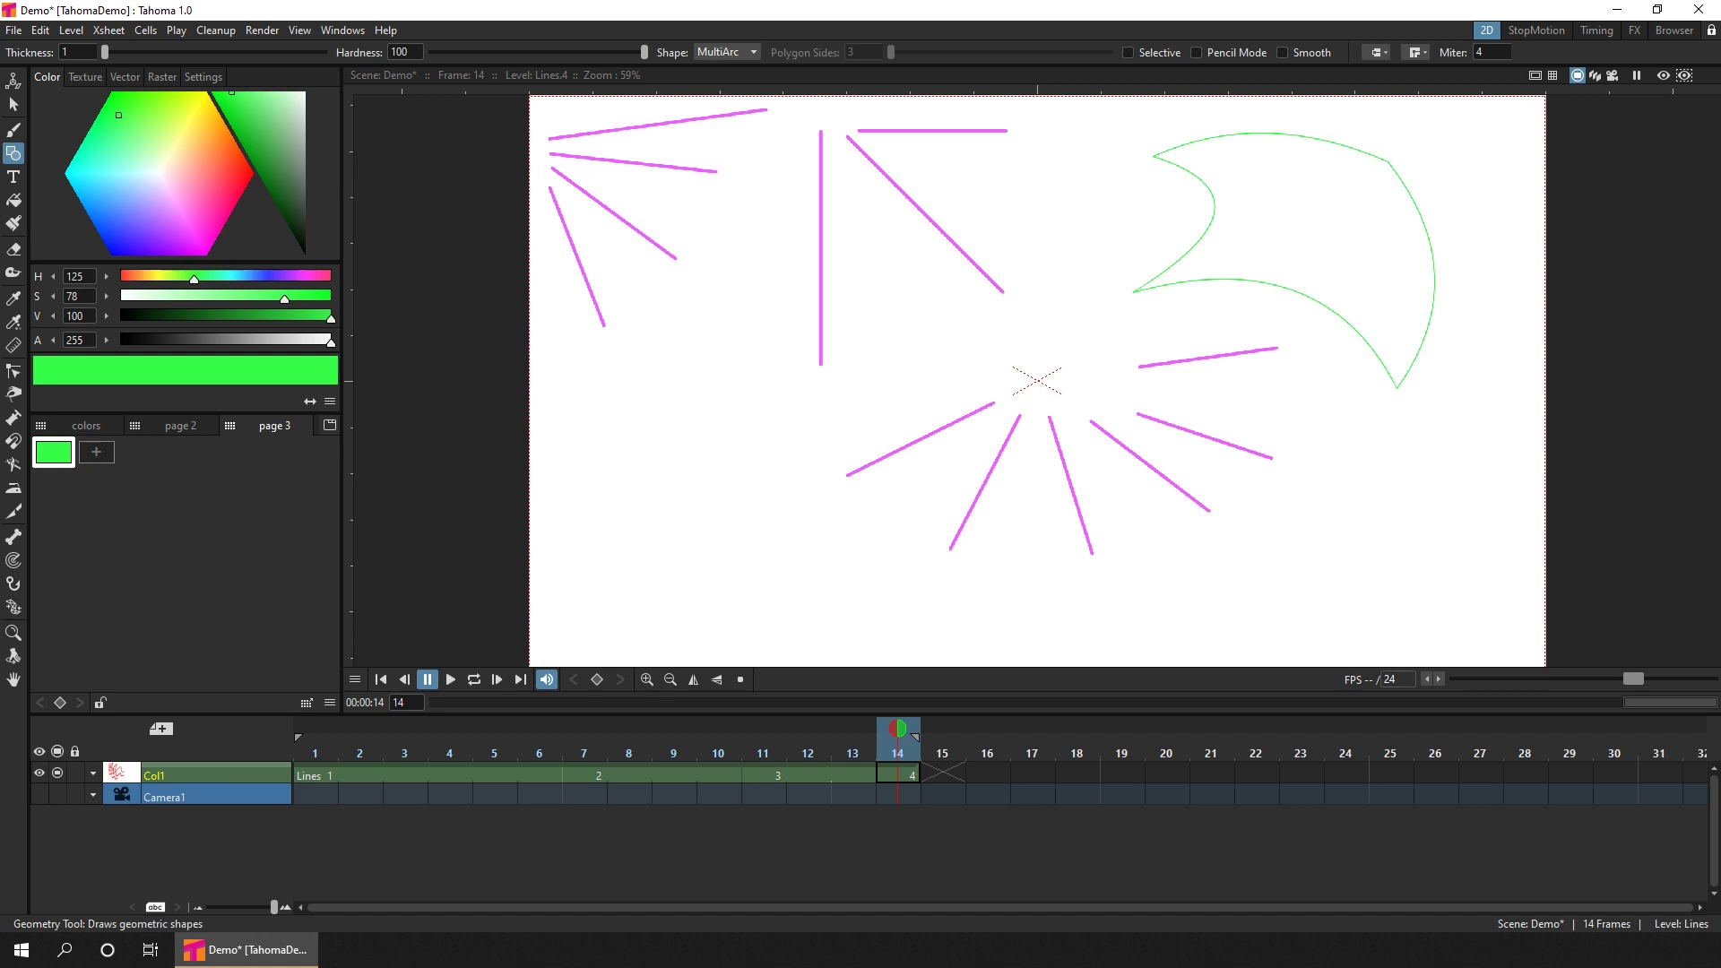
Step: Save, then set the camera Shrink to 2 in Output Settings
{"action": "key", "text": "ctrl+s"}
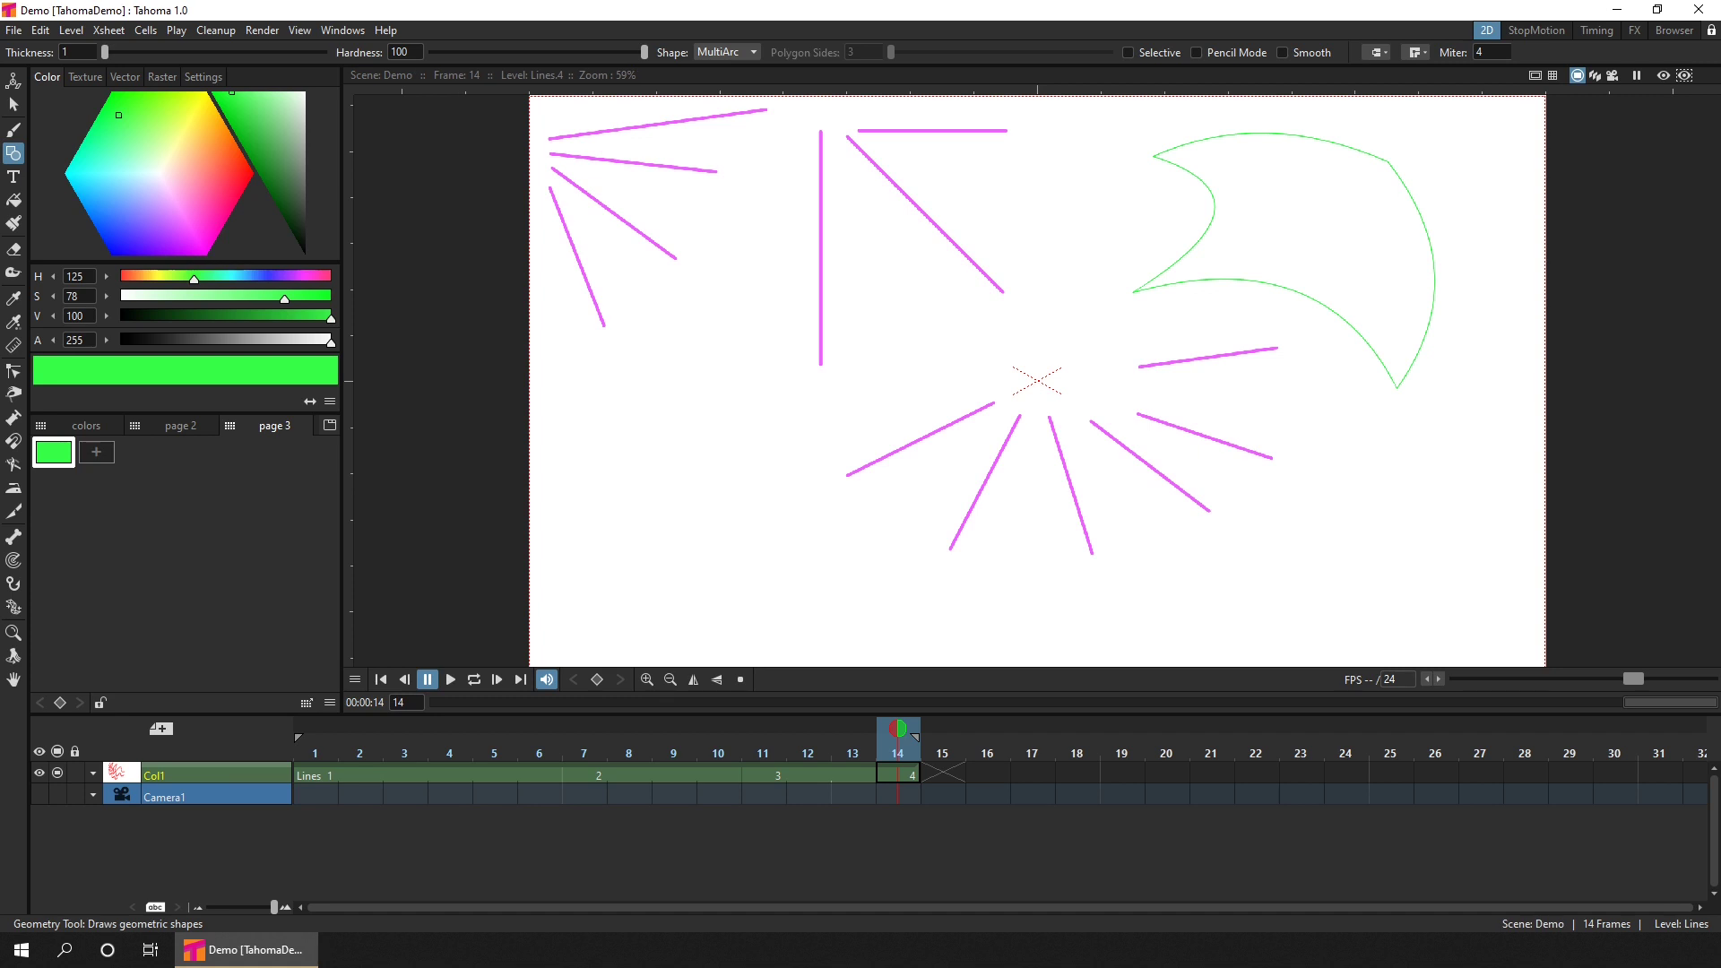
{"action": "left_click", "coordinate": [262, 29]}
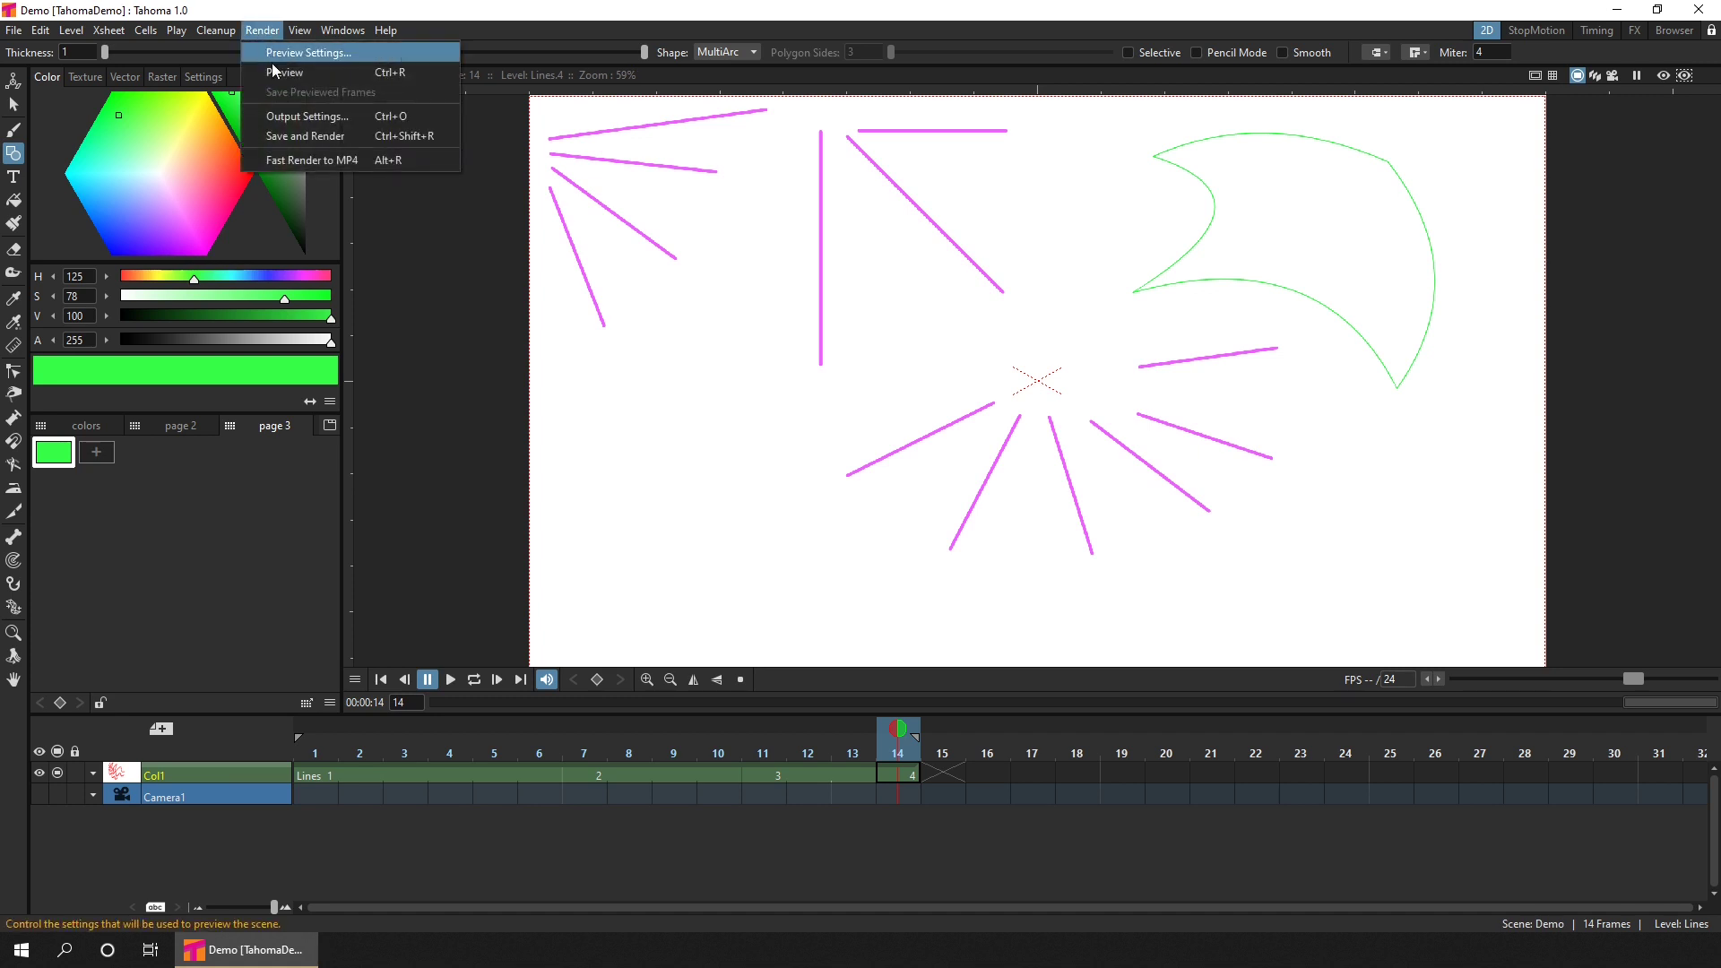
{"action": "left_click", "coordinate": [383, 113]}
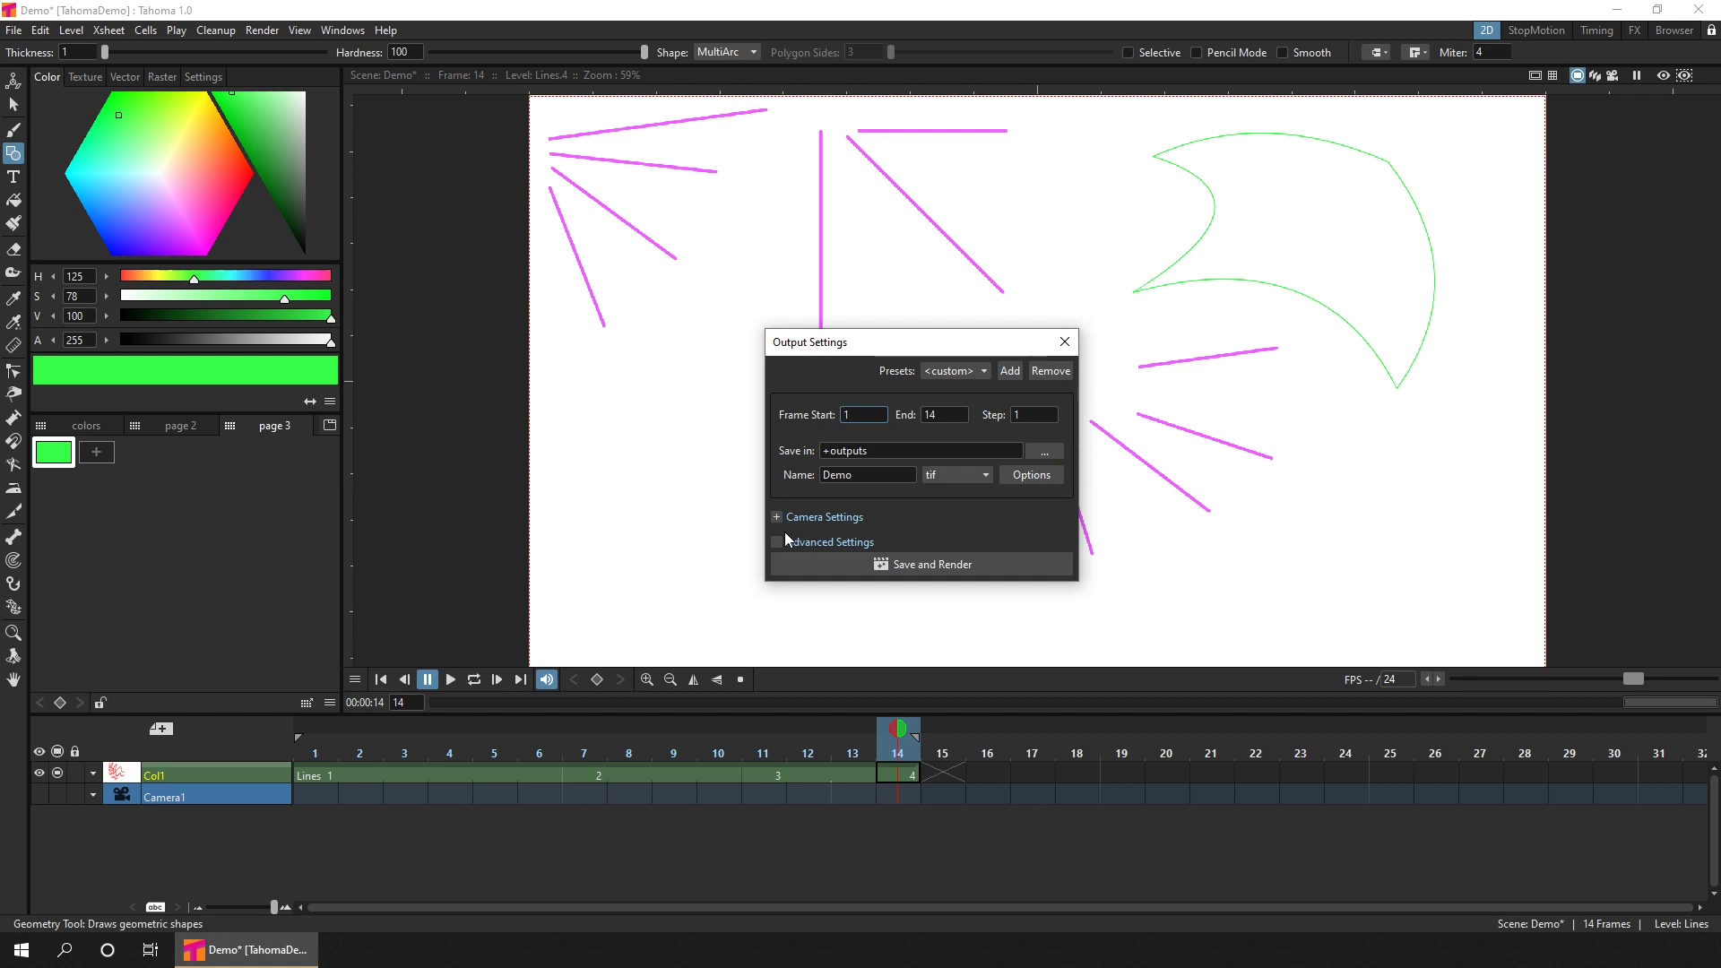
{"action": "left_click", "coordinate": [776, 517]}
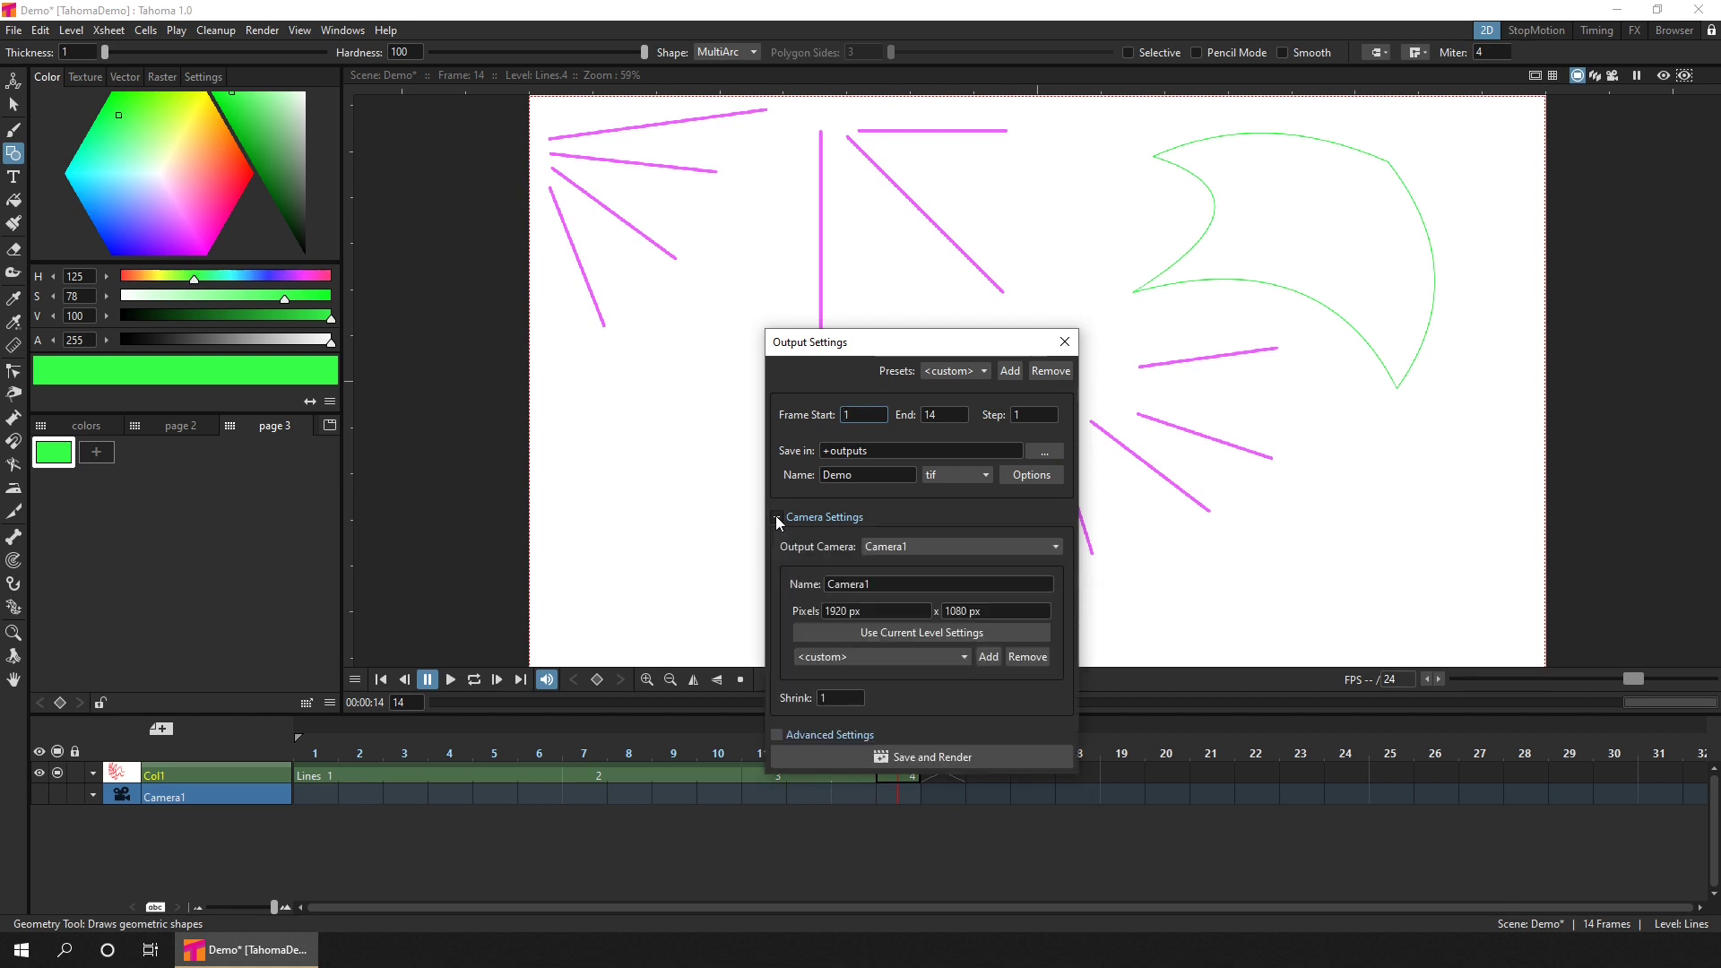
{"action": "left_click", "coordinate": [839, 696]}
{"action": "type", "text": "2"}
{"action": "left_click", "coordinate": [777, 517]}
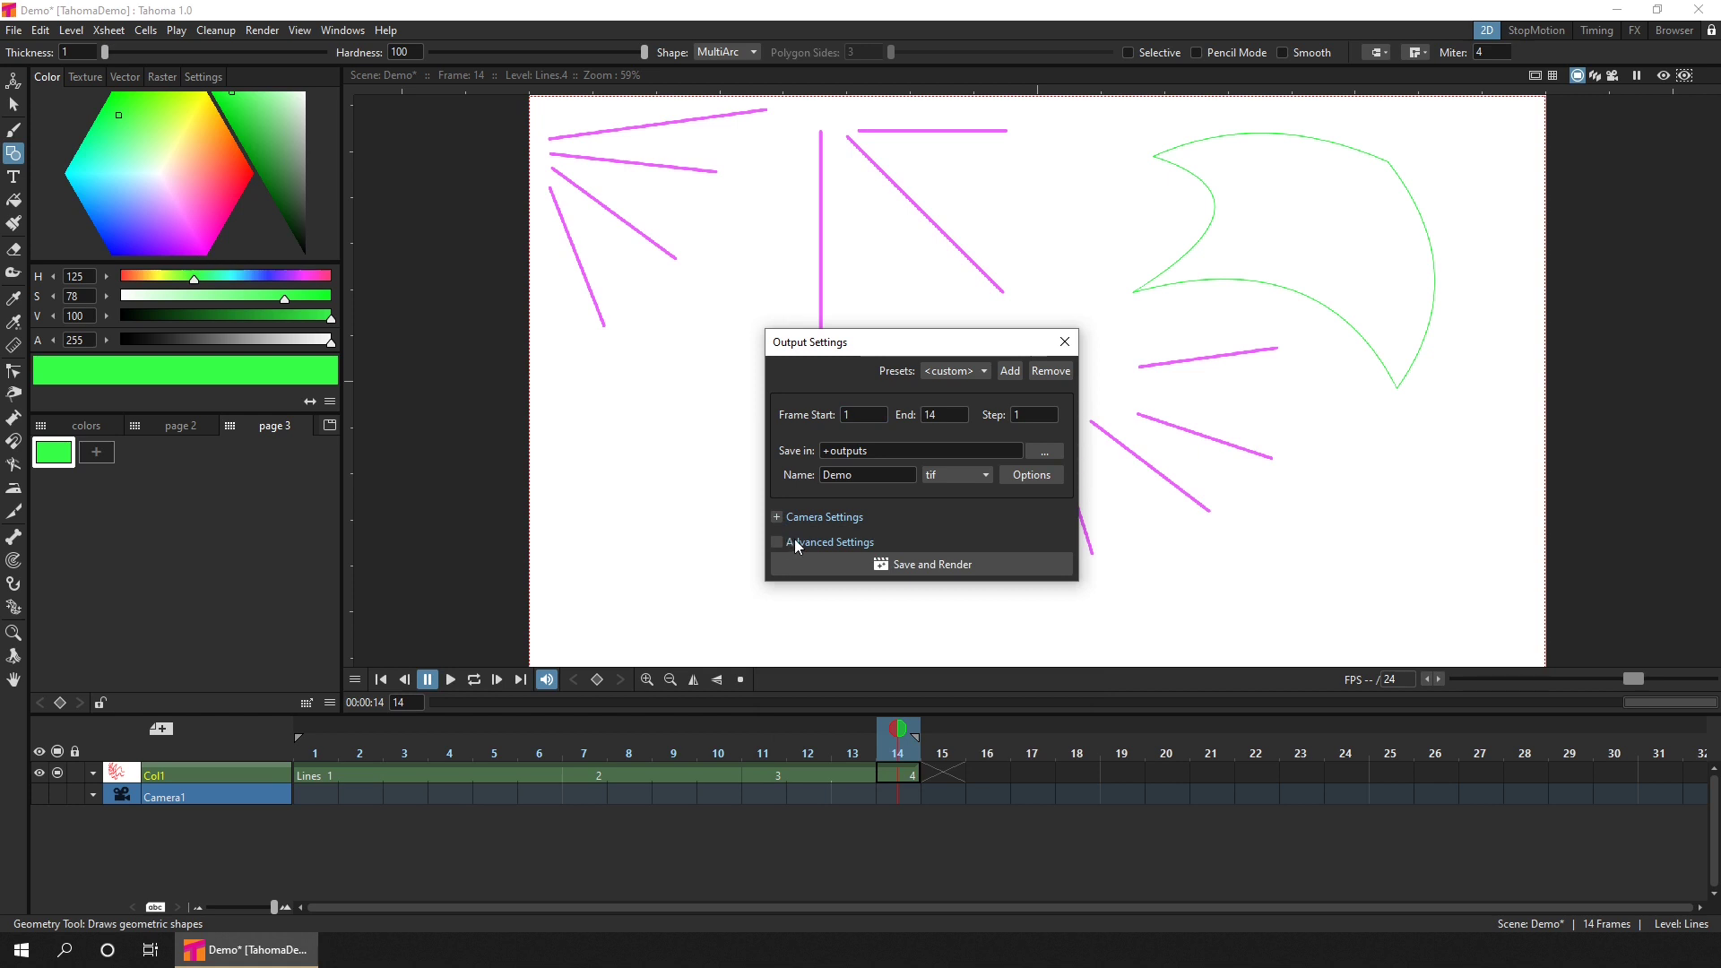
Step: Choose mp4 as the output format and render frames 1–14 as Demo into +outputs
{"action": "left_click", "coordinate": [970, 477]}
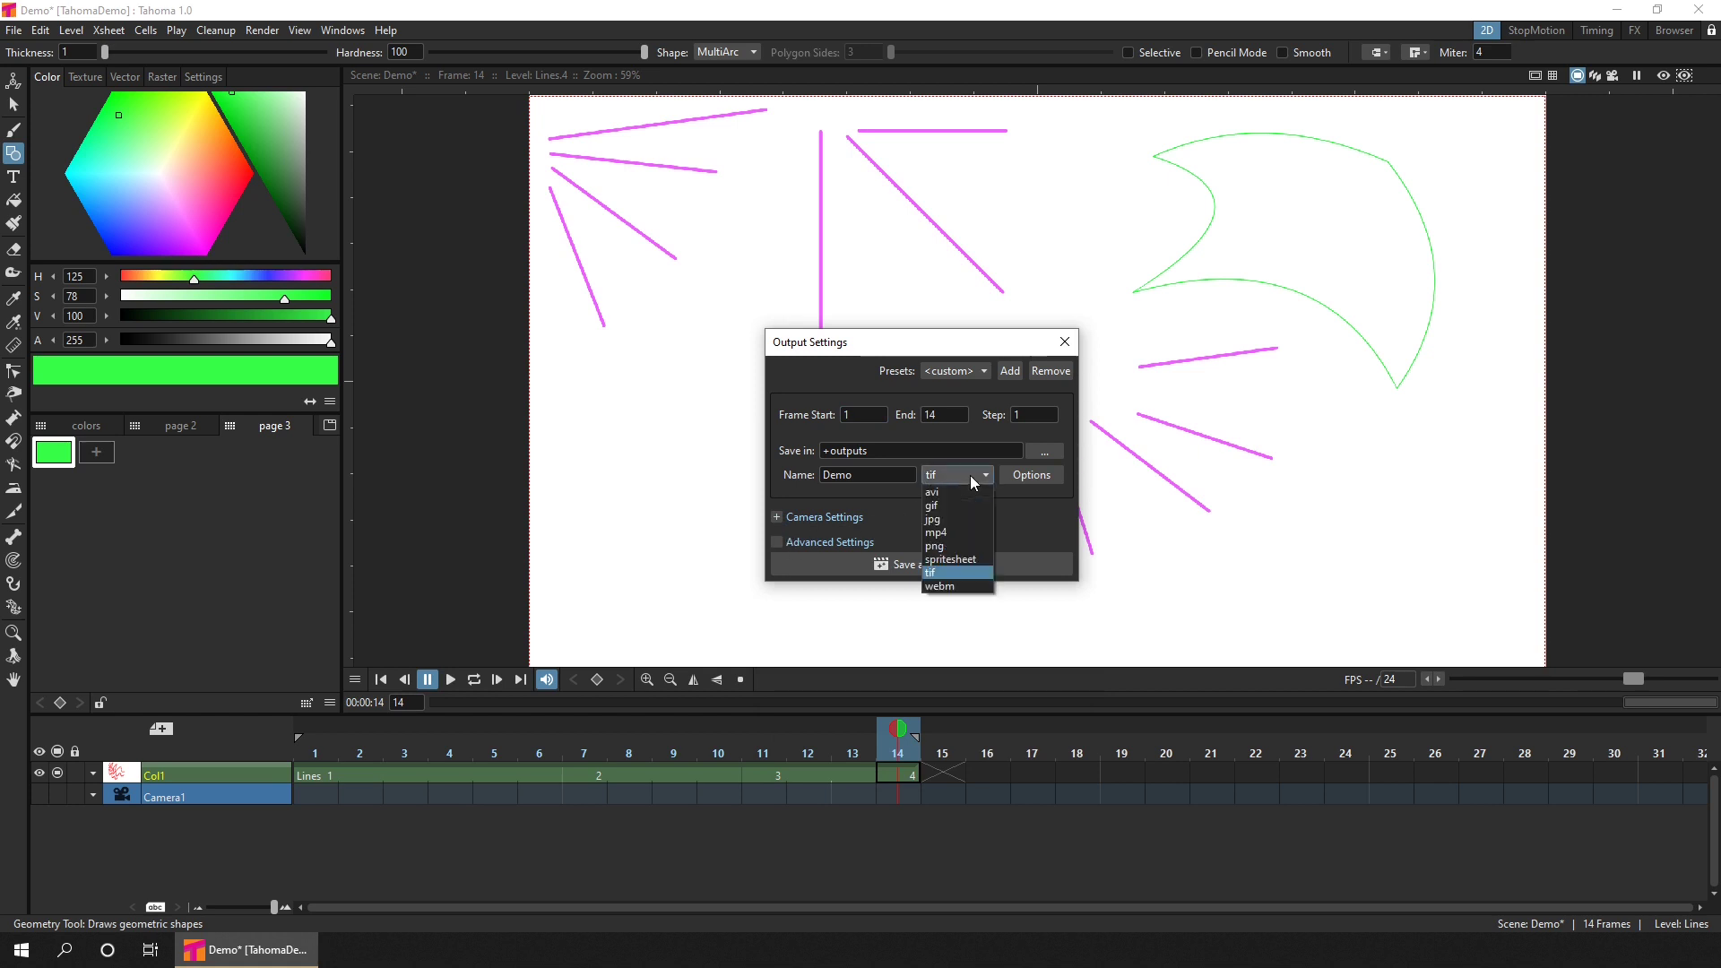
{"action": "left_click", "coordinate": [958, 534]}
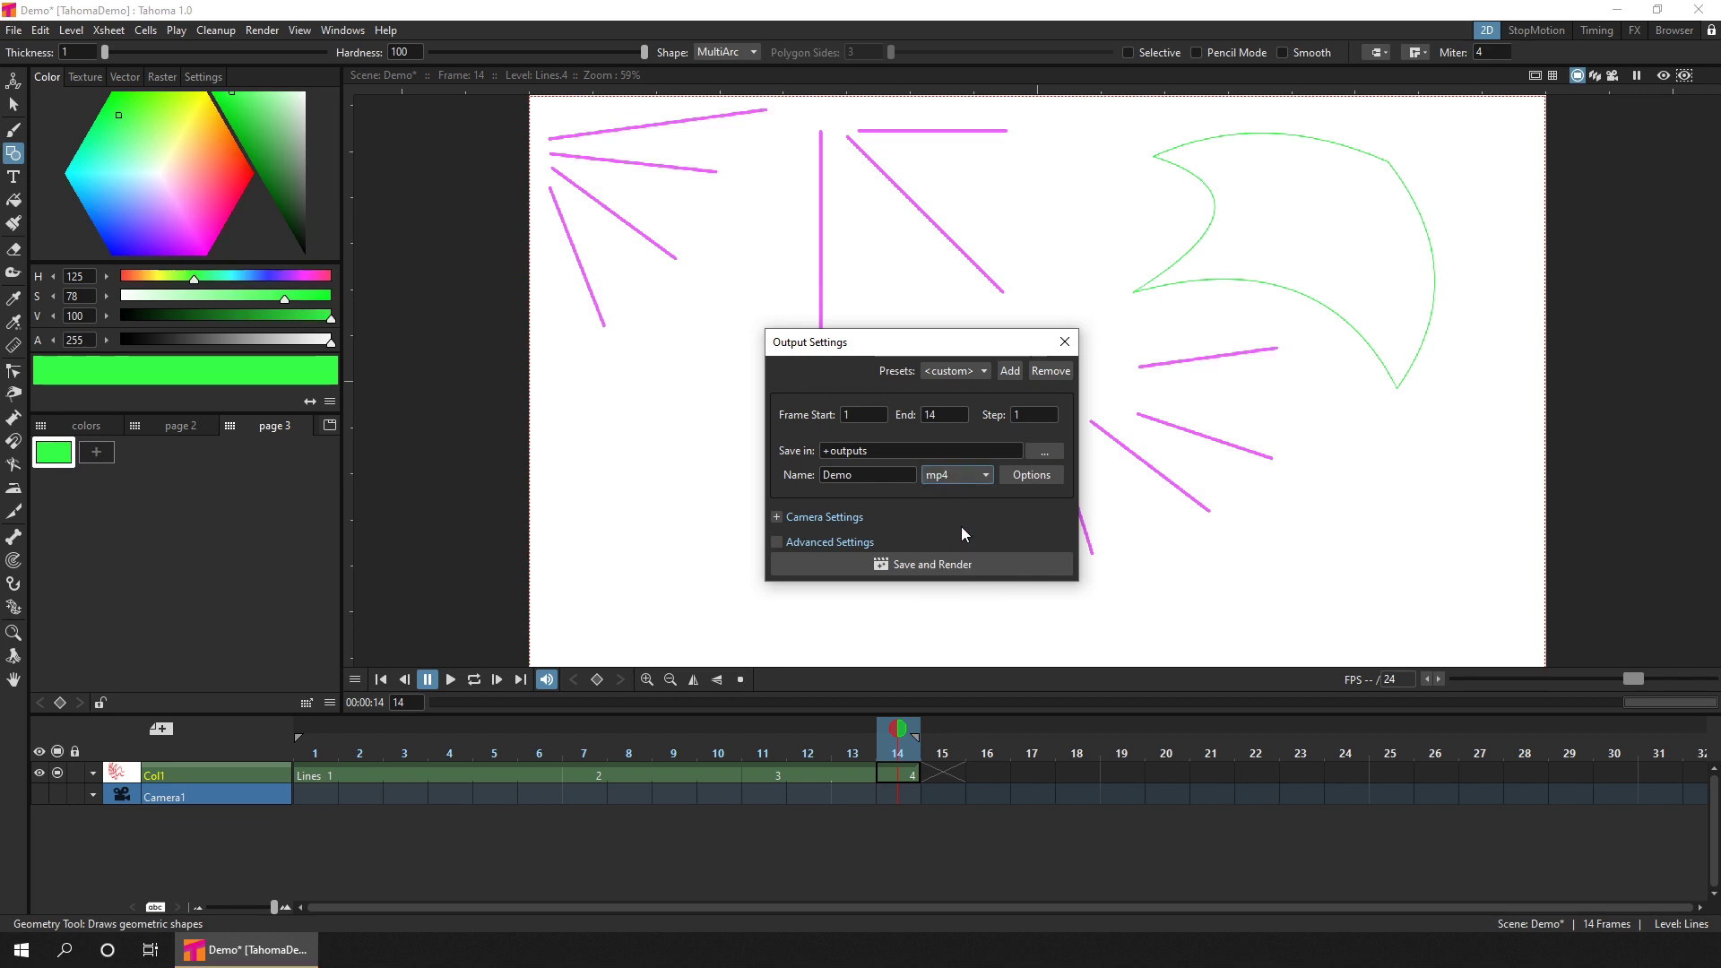
{"action": "left_click", "coordinate": [1009, 564]}
{"action": "left_click", "coordinate": [1065, 342]}
{"action": "left_click", "coordinate": [261, 29]}
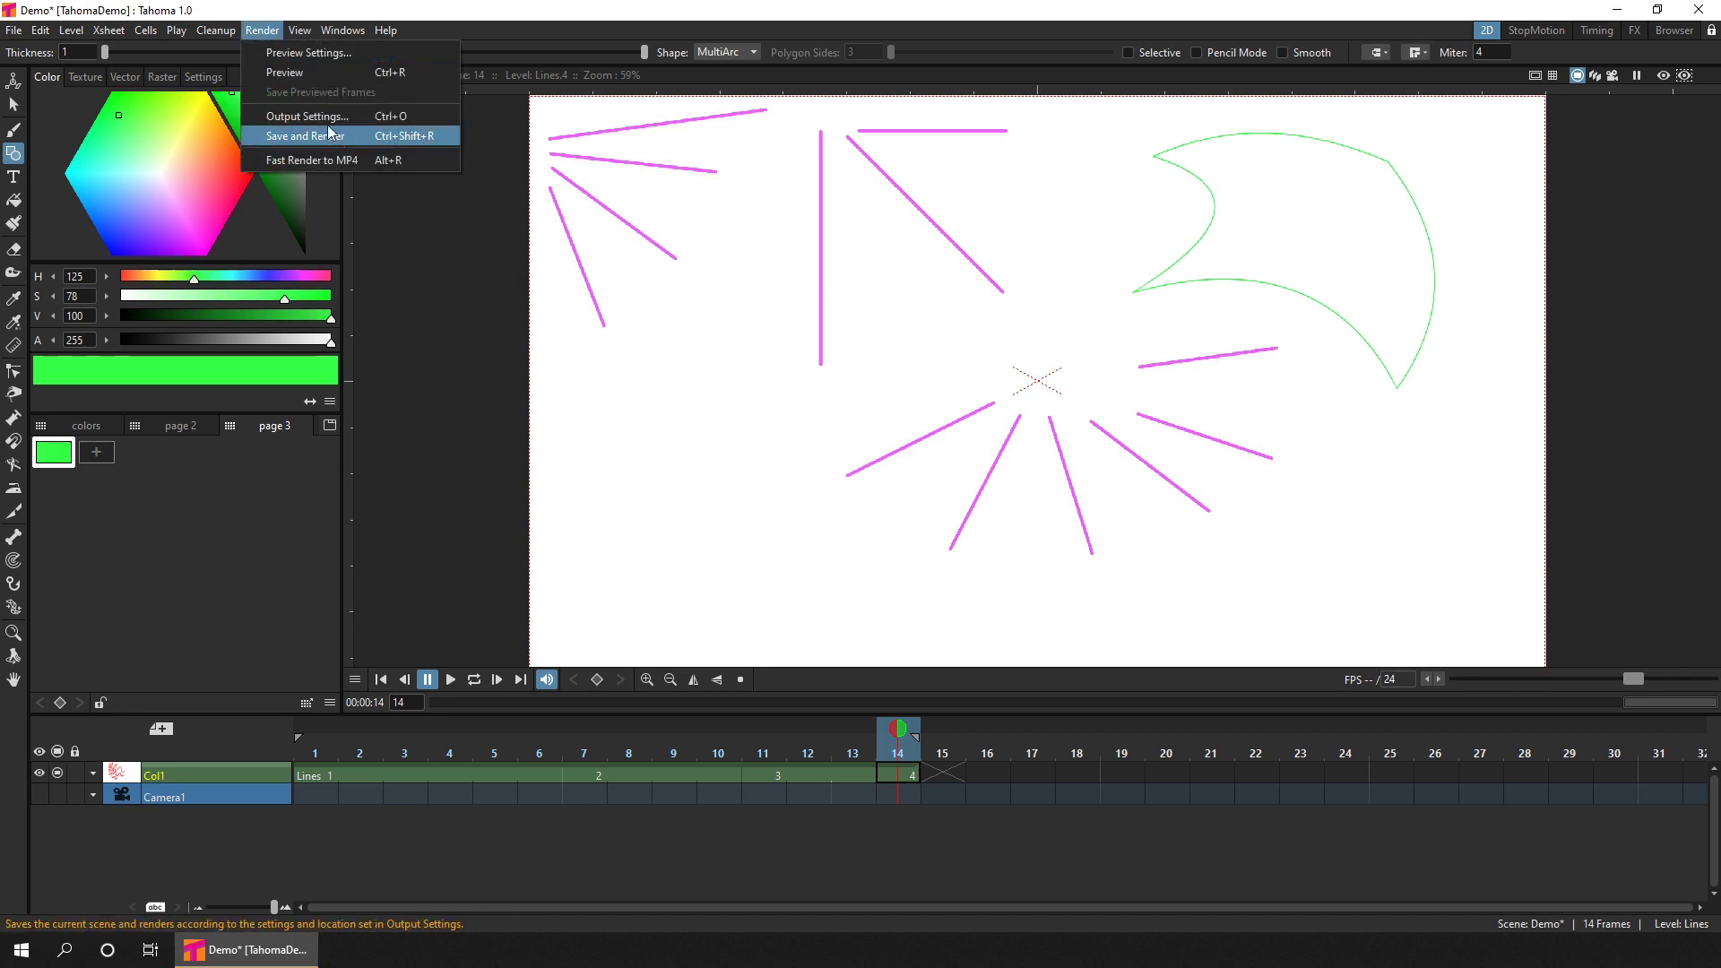
{"action": "left_click", "coordinate": [267, 36]}
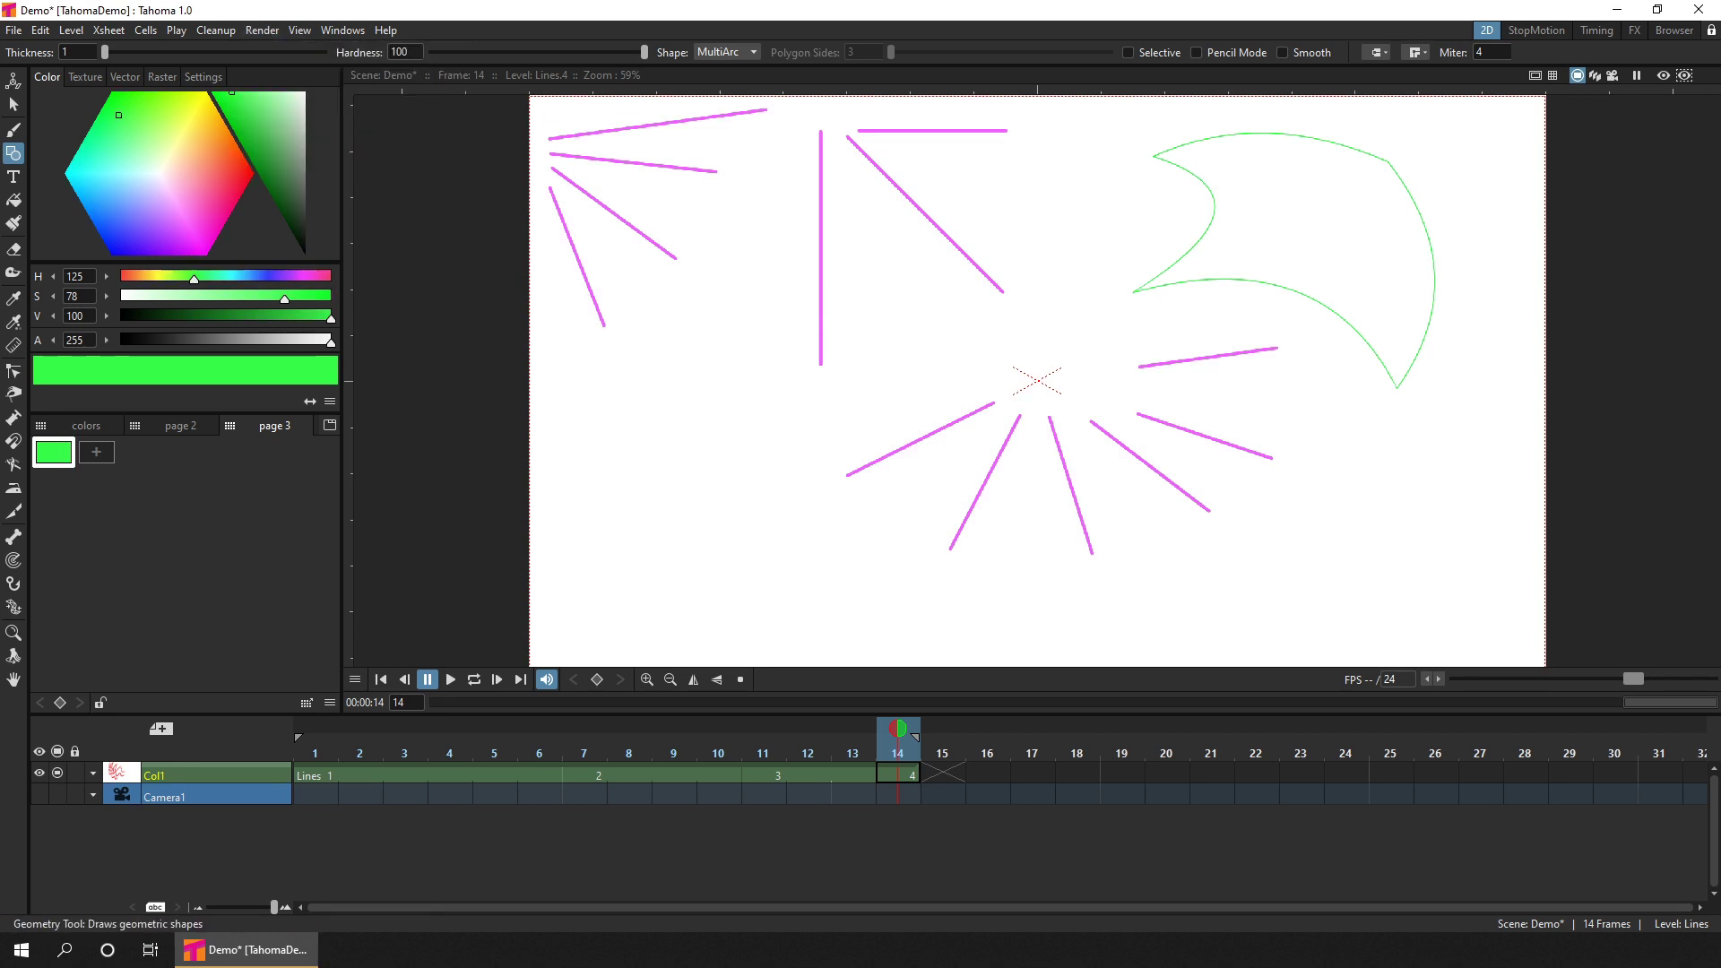
Step: Select the Animate tool and set the viewer's FPS slider to 24
{"action": "left_click", "coordinate": [13, 83]}
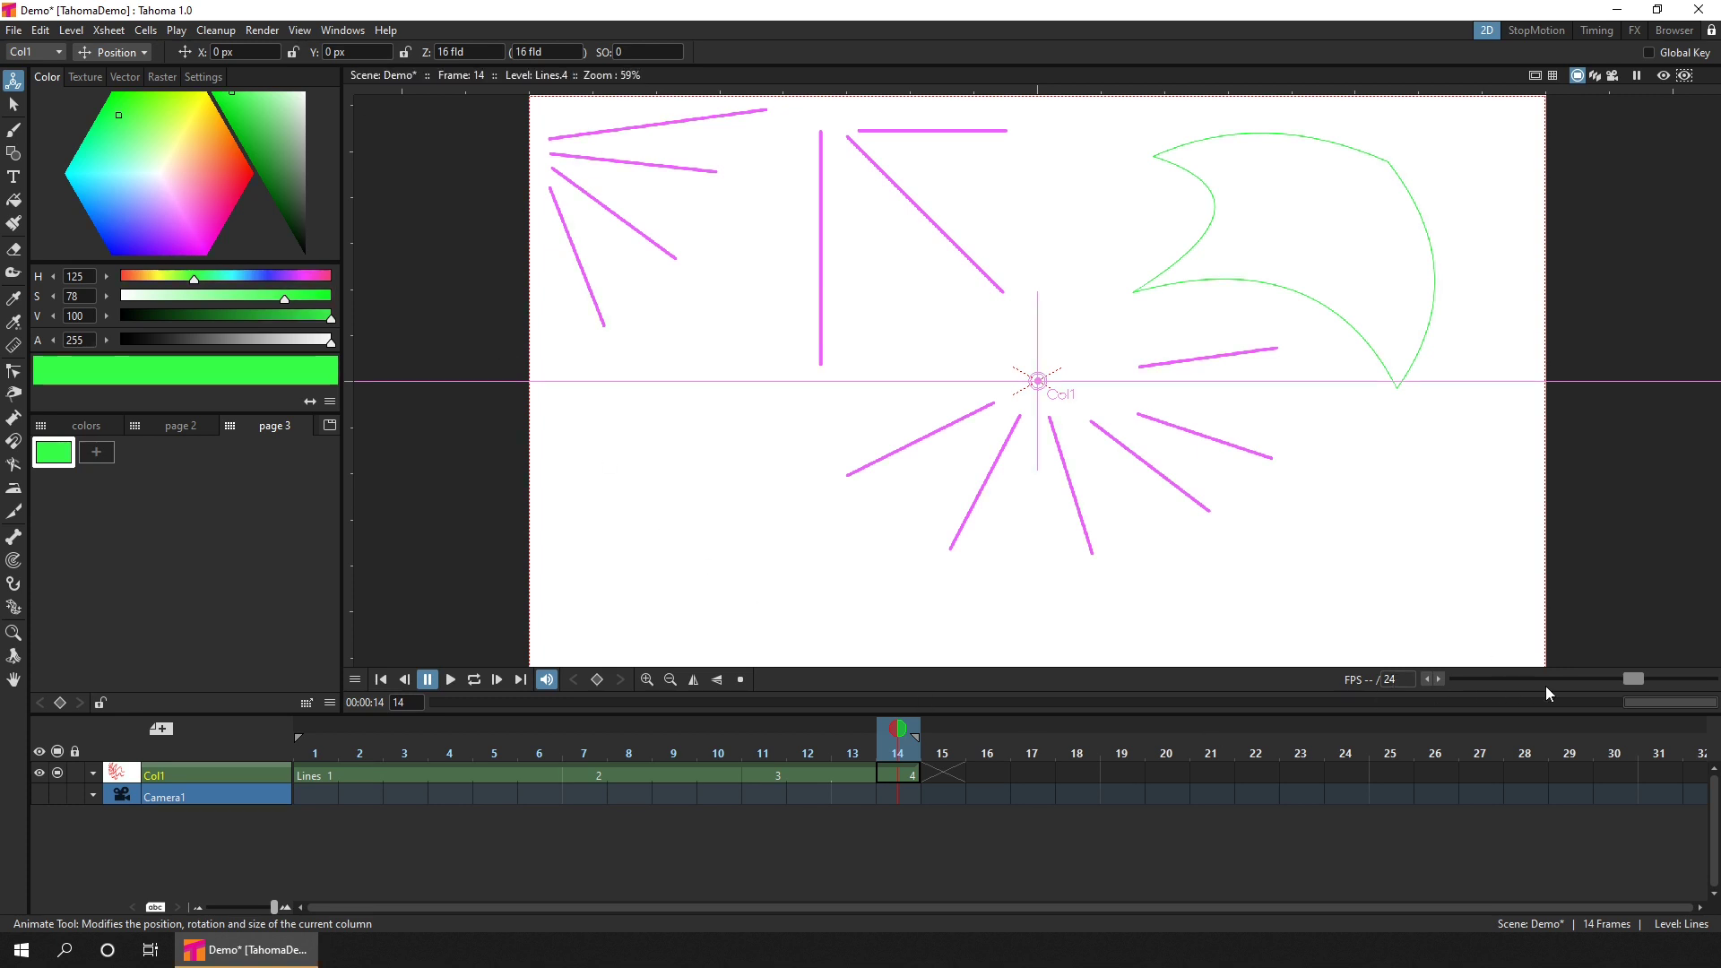
{"action": "mouse_move", "coordinate": [1628, 676]}
{"action": "left_mouse_down"}
{"action": "mouse_move", "coordinate": [1569, 682]}
{"action": "mouse_move", "coordinate": [1643, 681]}
{"action": "left_mouse_up"}
{"action": "right_click", "coordinate": [1404, 679]}
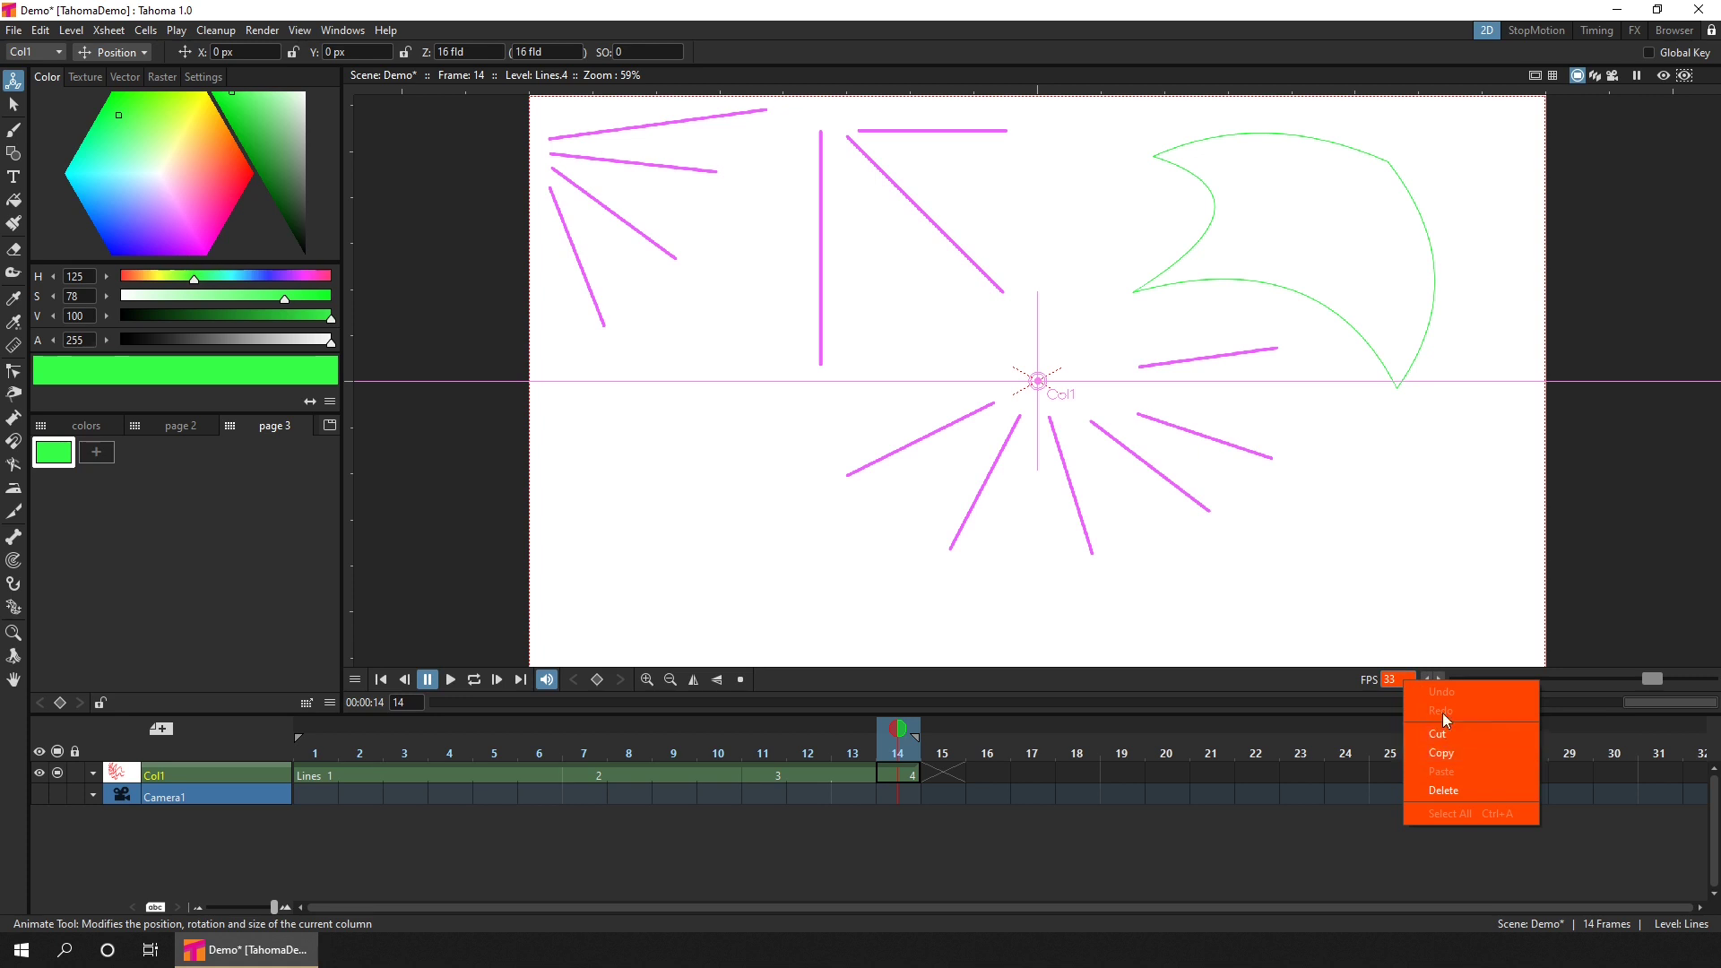
{"action": "left_click_drag", "start_coordinate": [1659, 681], "coordinate": [1636, 681]}
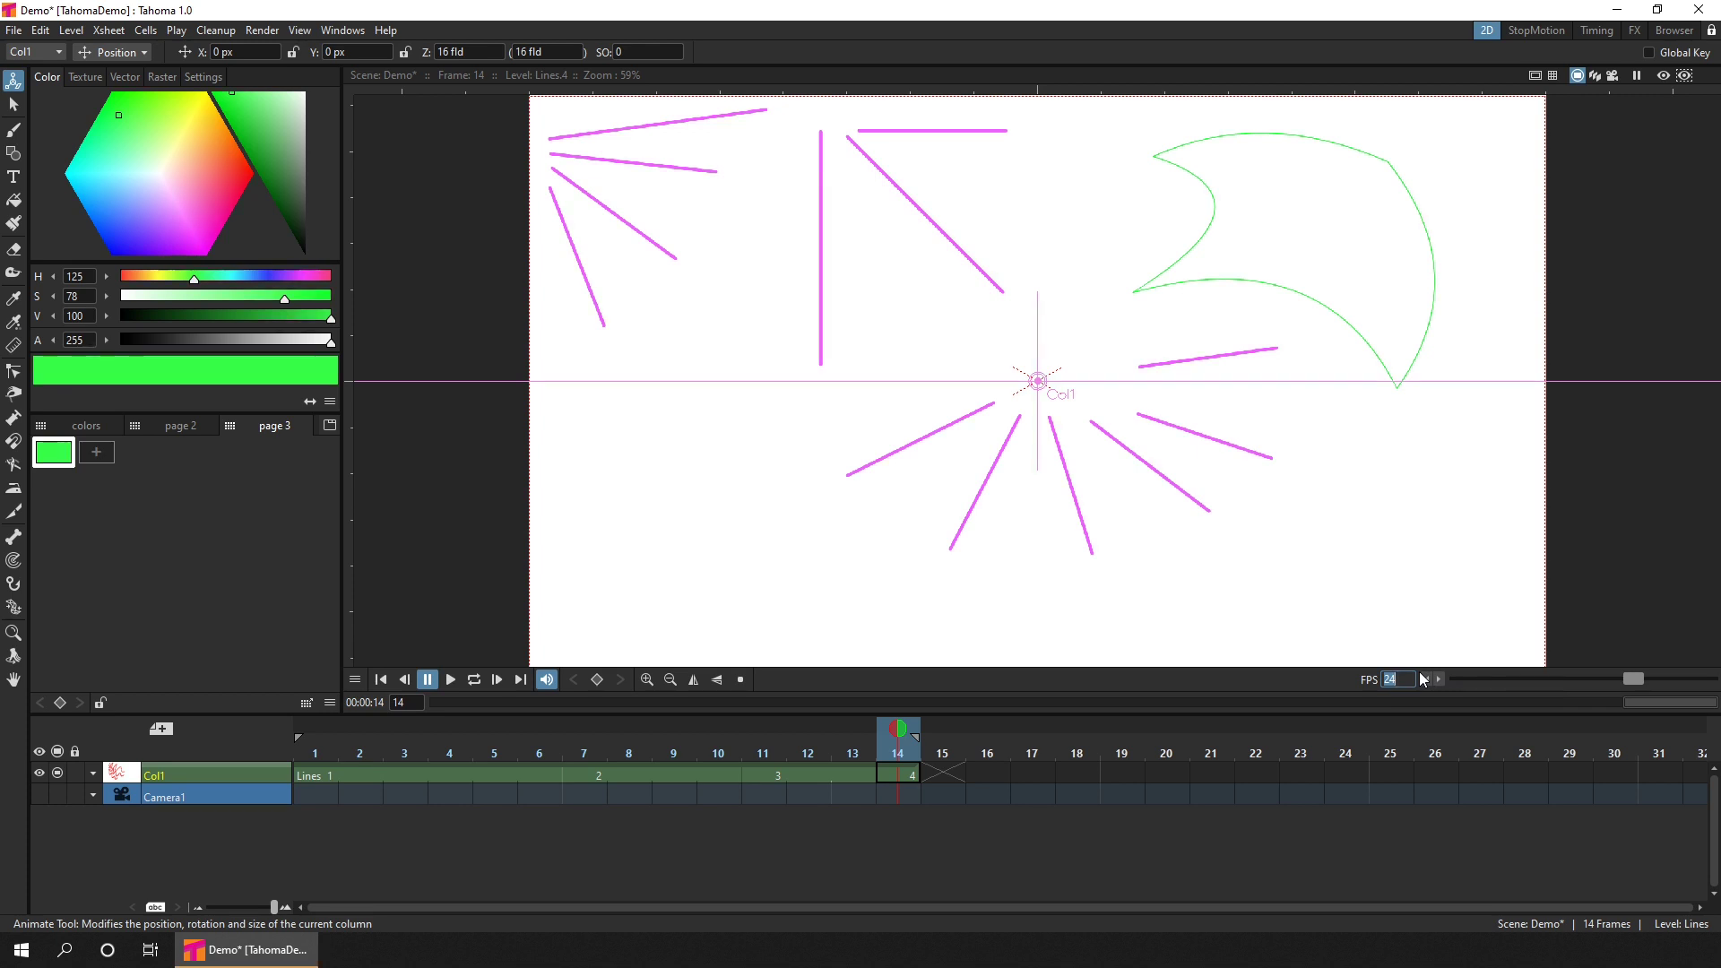
{"action": "left_click", "coordinate": [108, 30]}
{"action": "left_click", "coordinate": [130, 53]}
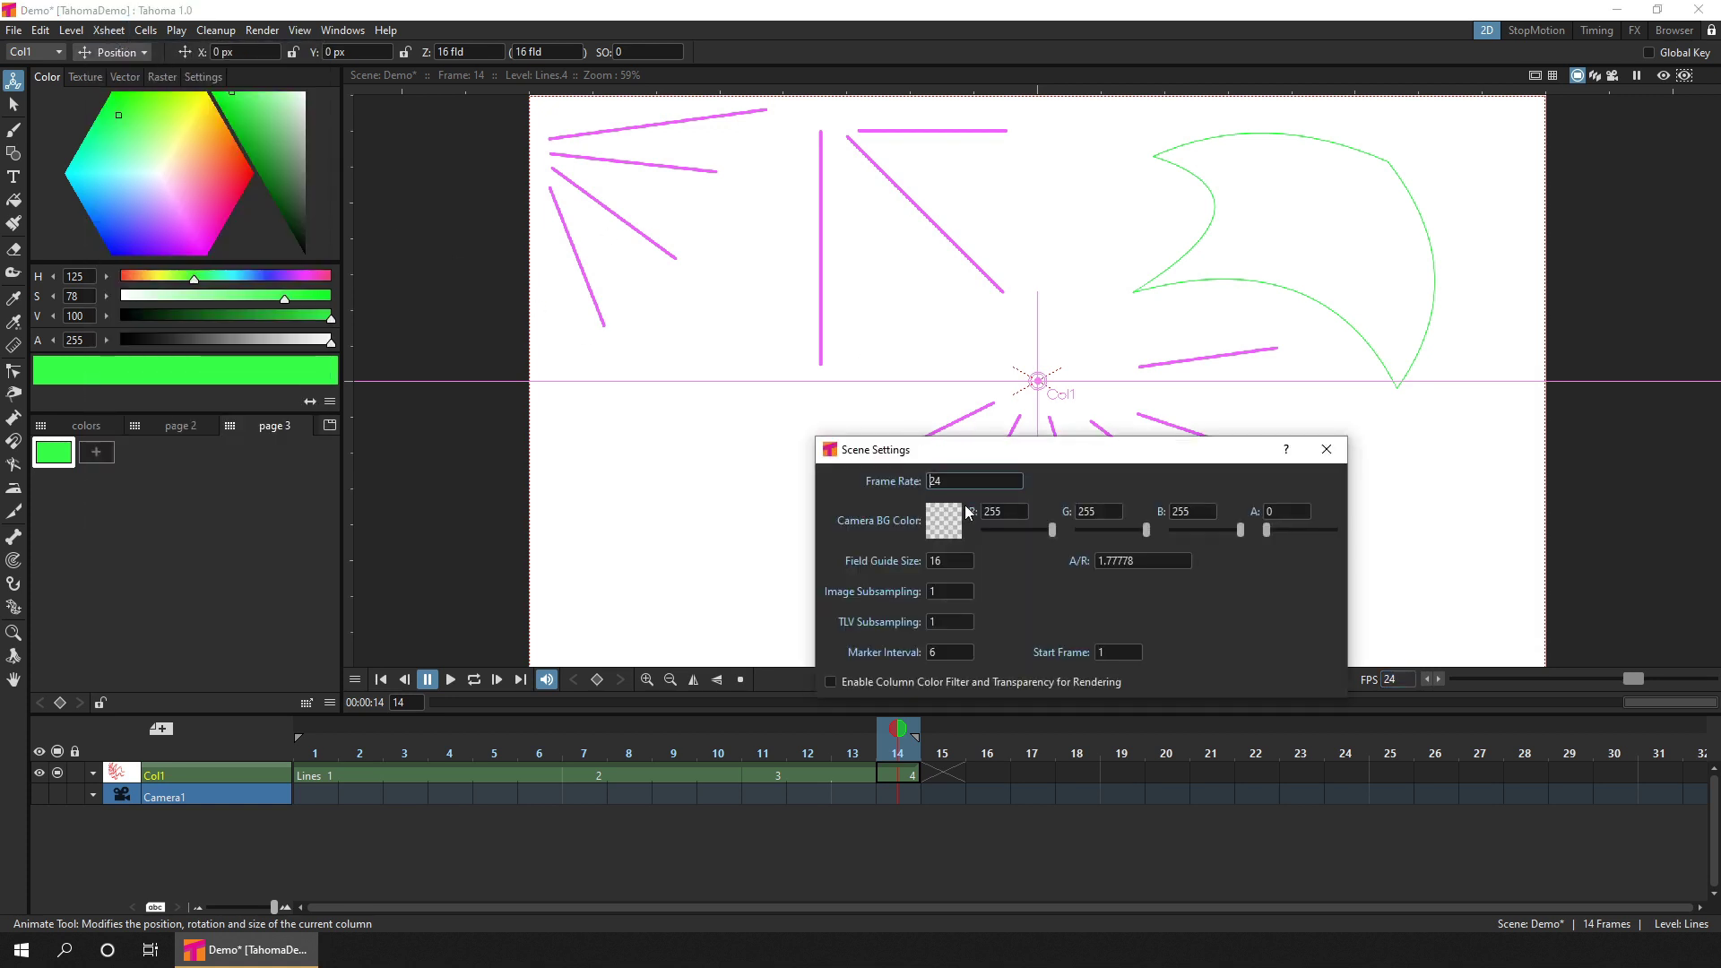
{"action": "left_click", "coordinate": [1326, 449]}
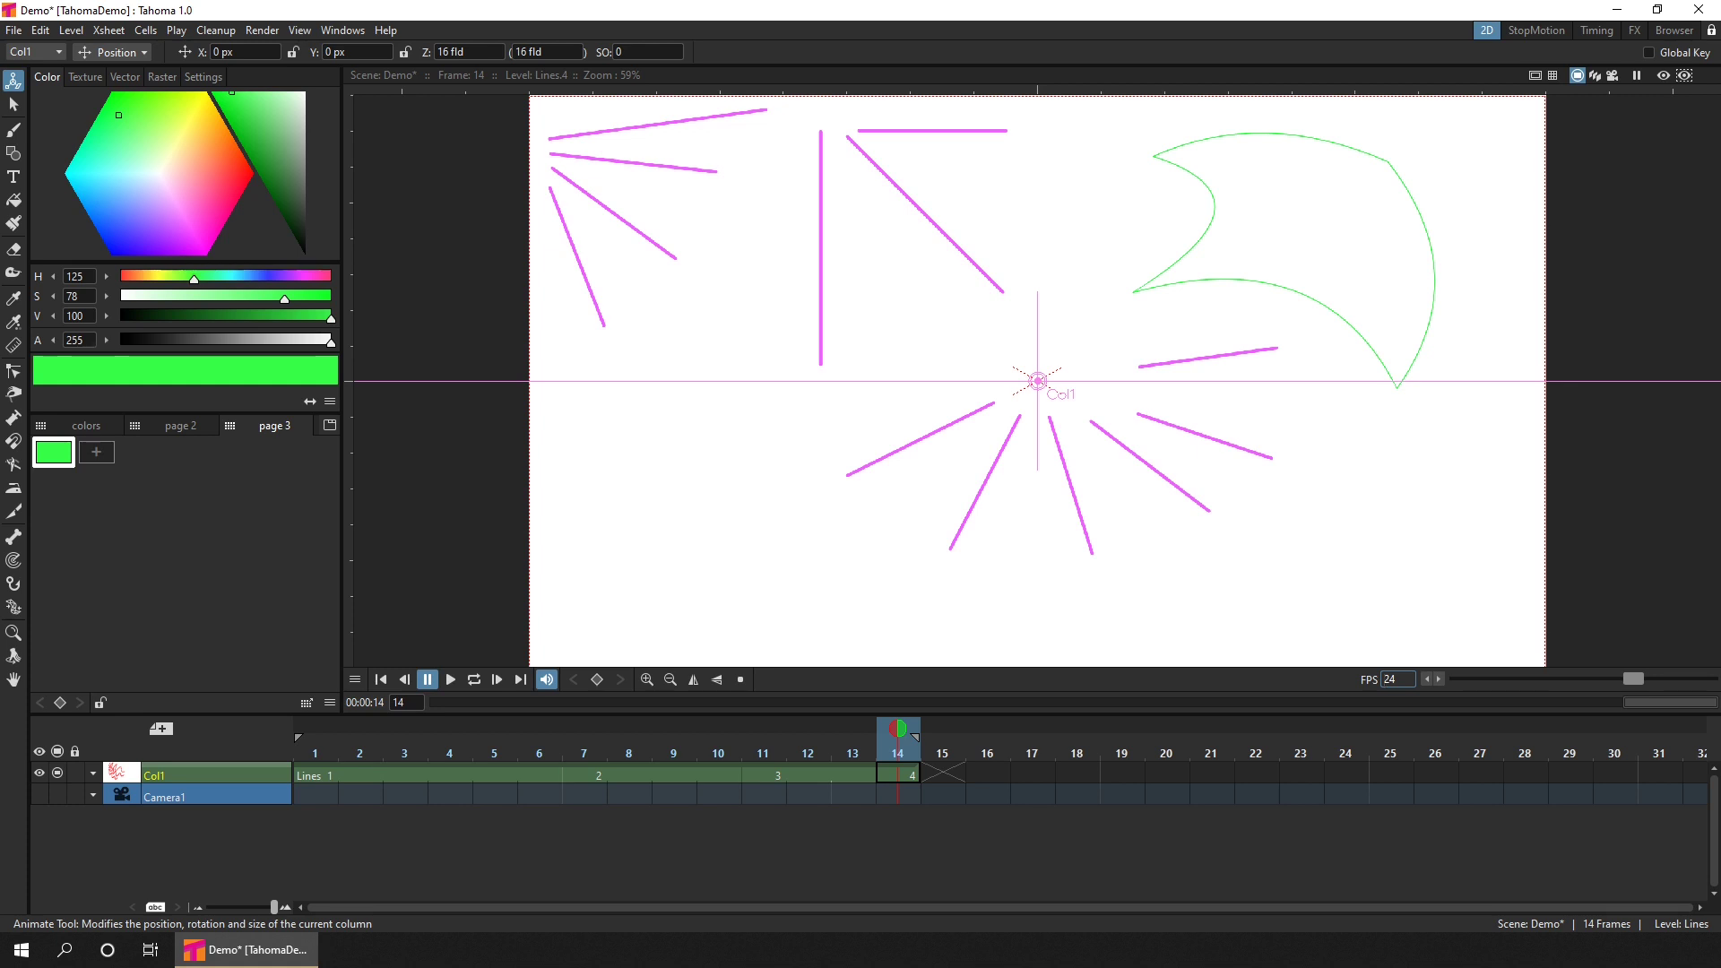
Step: Save the 14-frame Demo scene with Ctrl+S
{"action": "key", "text": "ctrl+s"}
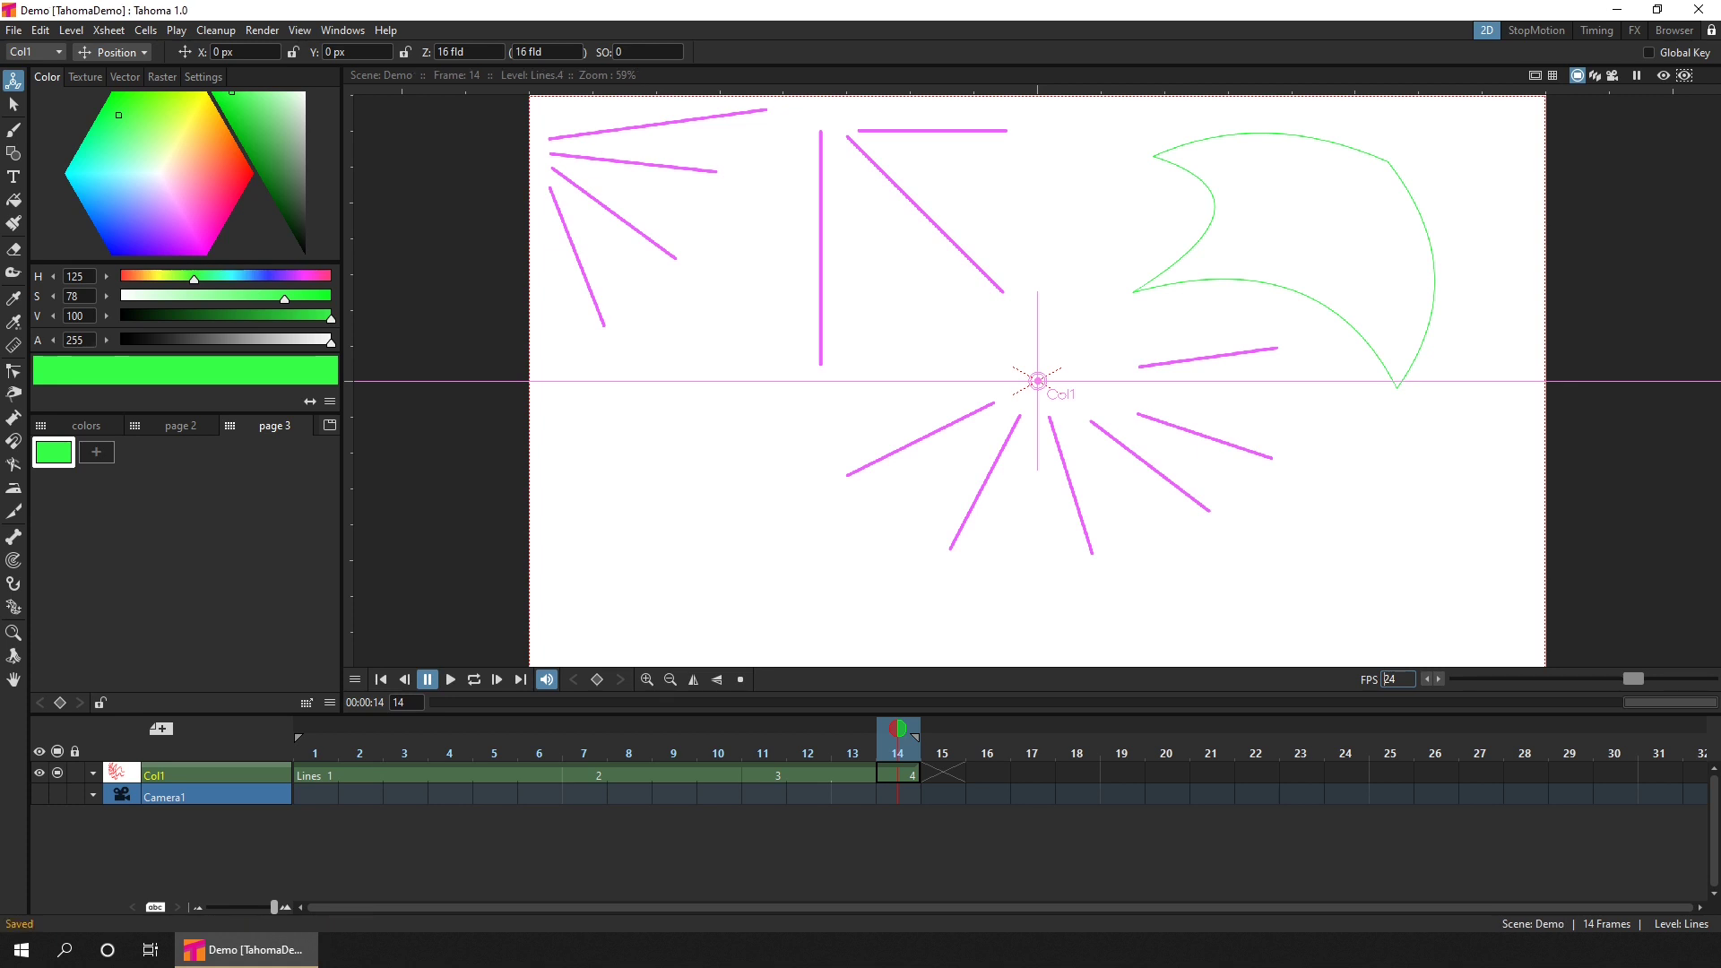